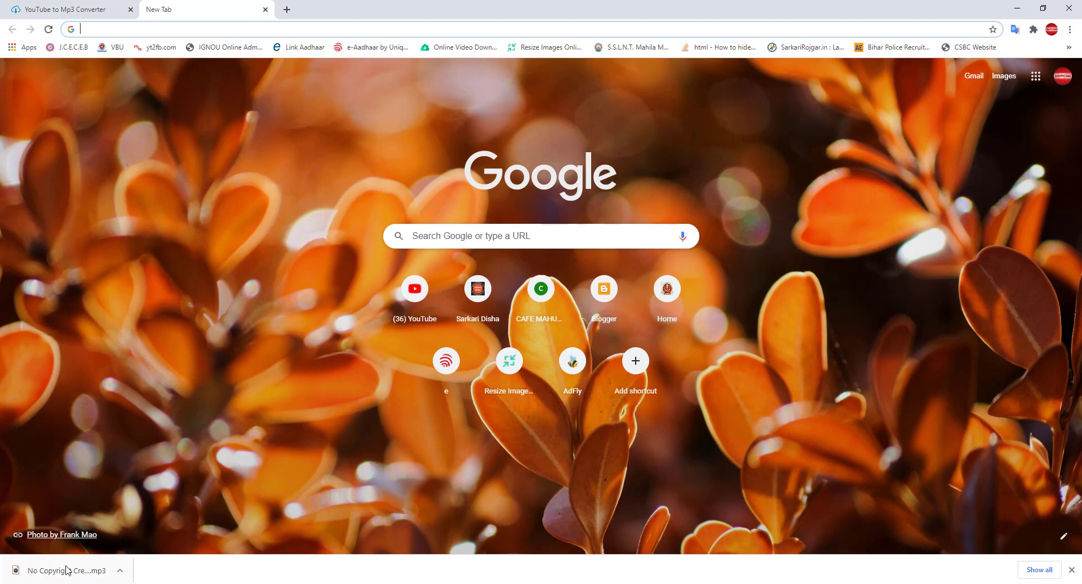
Drag the downloaded typewriter sound mp3 from Chrome's download bar into Premiere Pro's Project panel
drag(66, 570, 344, 574)
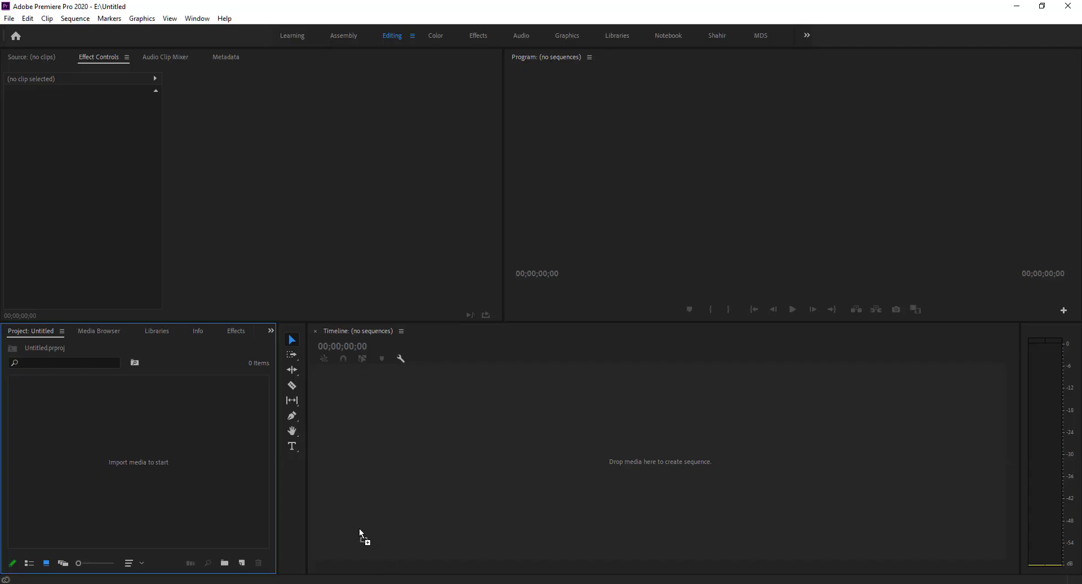
mouse_move(344, 574)
mouse_down()
mouse_move(199, 431)
mouse_move(153, 449)
mouse_up()
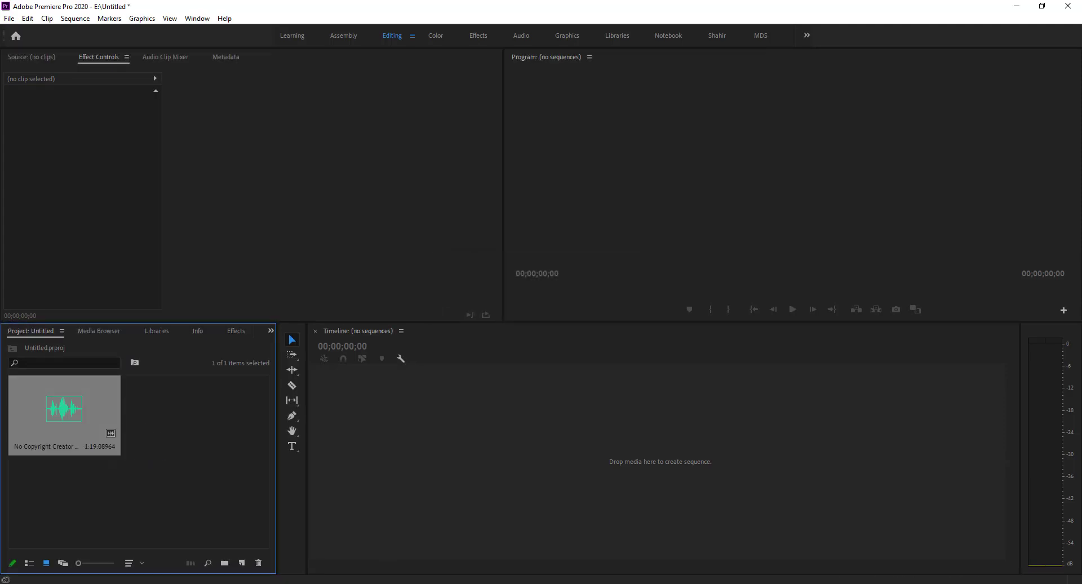
Preview the typewriter sound effect in the Source monitor, playing and scrubbing through it
double_click(58, 411)
key(space)
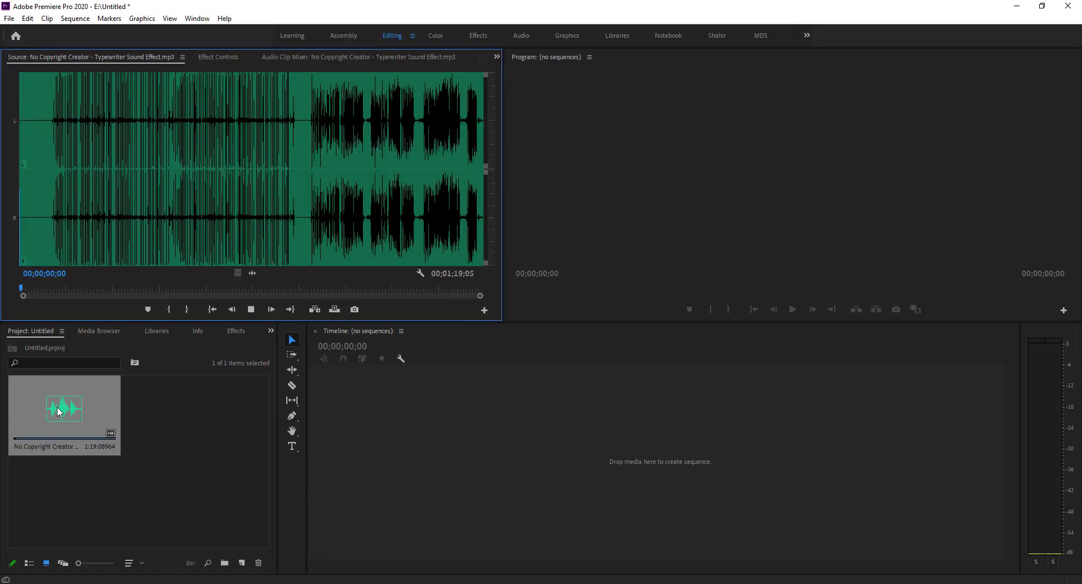
click(53, 220)
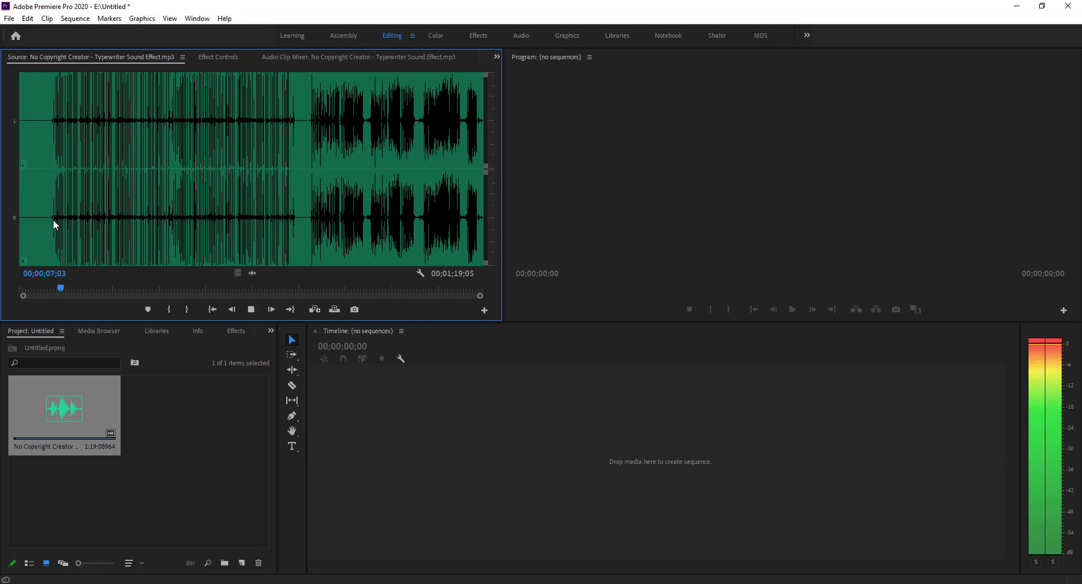
click(312, 220)
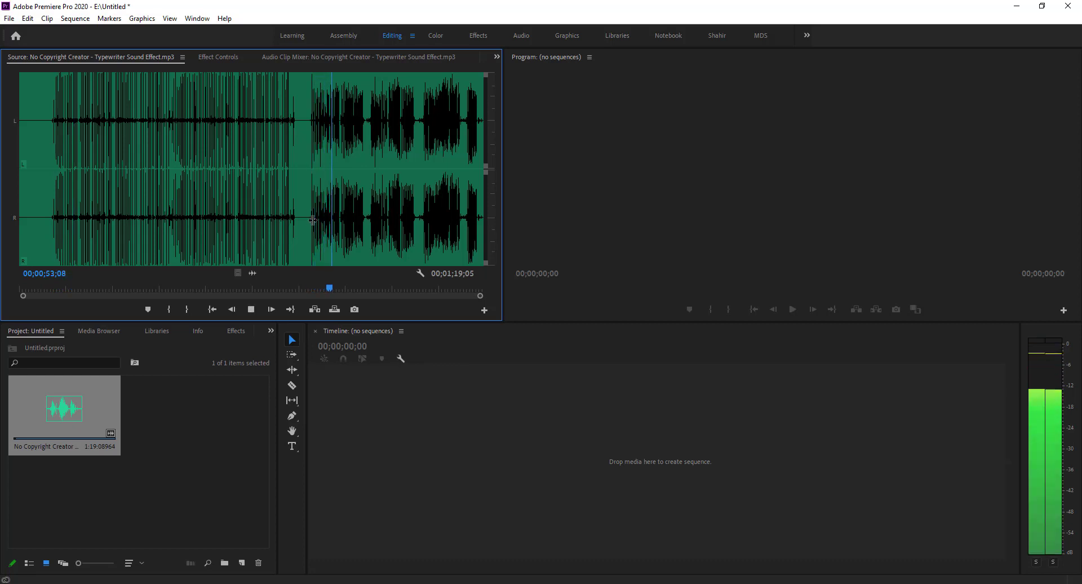
key(space)
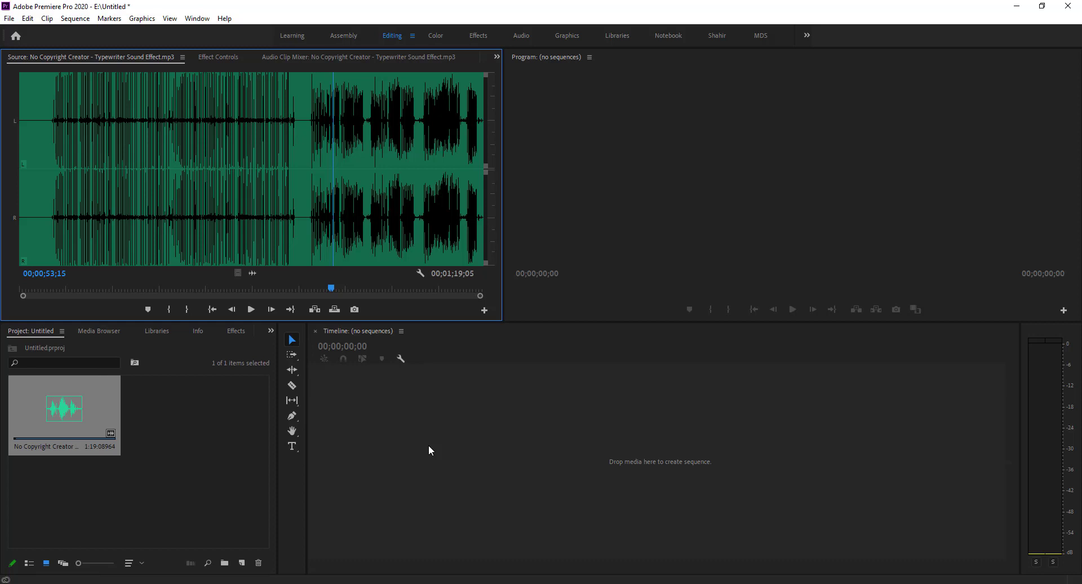
Import the couple photo from E:\wedding into the Premiere Pro project
key(alt+Tab)
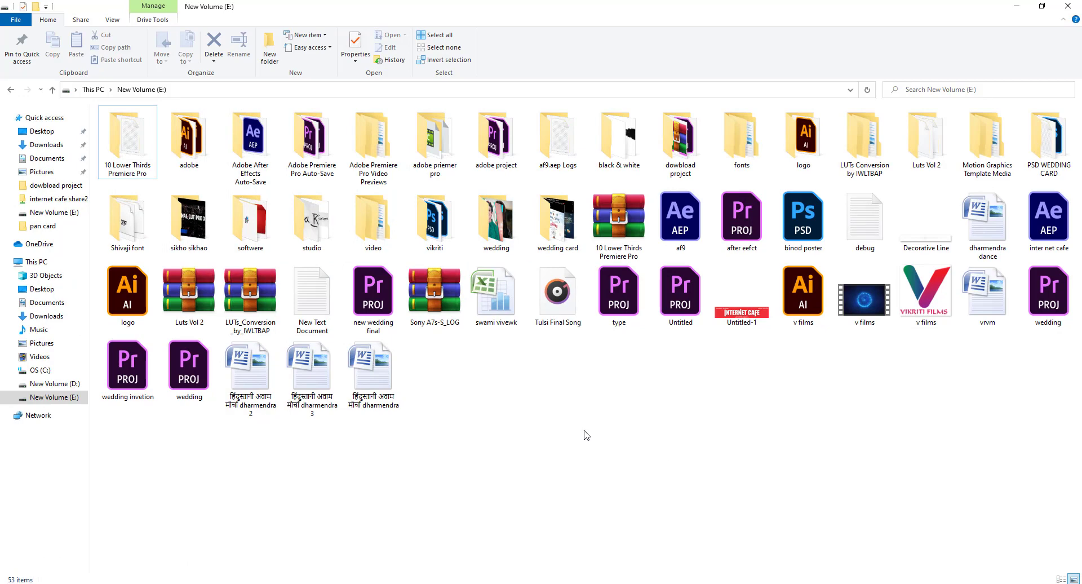
double_click(495, 222)
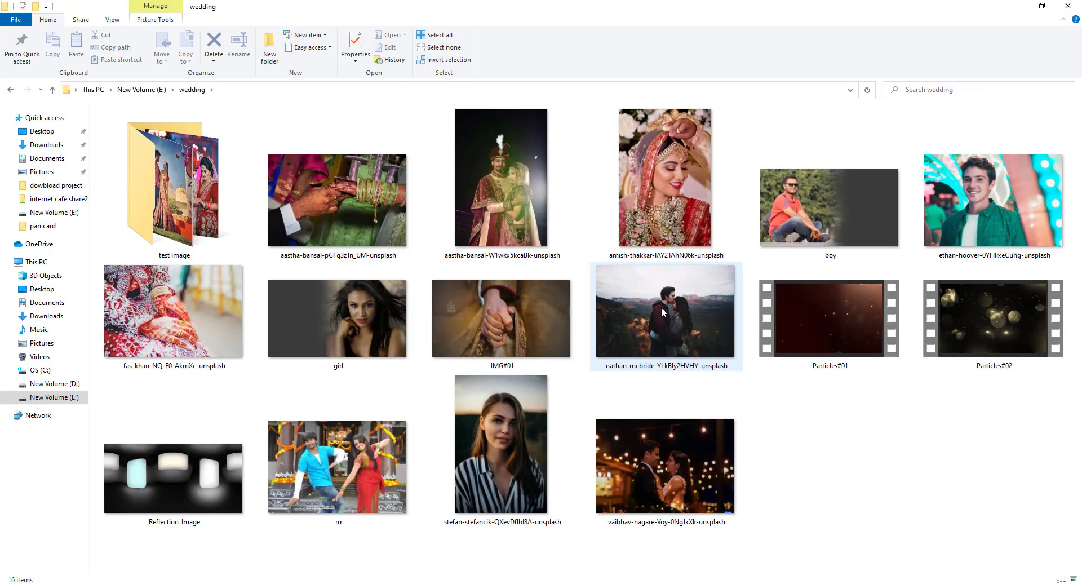
click(661, 307)
mouse_move(666, 318)
mouse_down()
mouse_move(397, 558)
mouse_move(142, 454)
mouse_up()
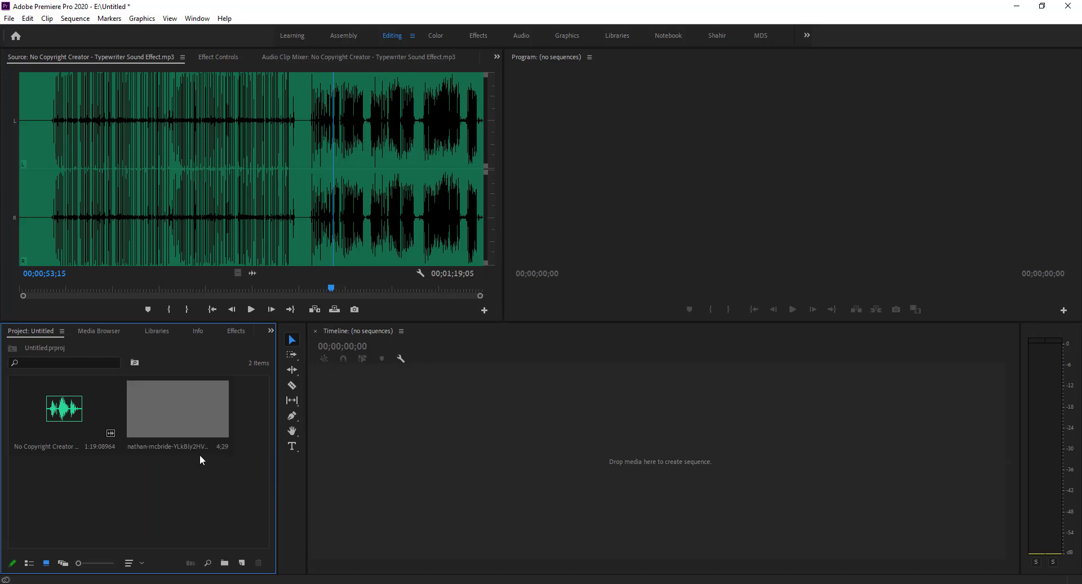
Create a sequence from the couple photo and extend its clip to 46;10
drag(181, 424, 243, 564)
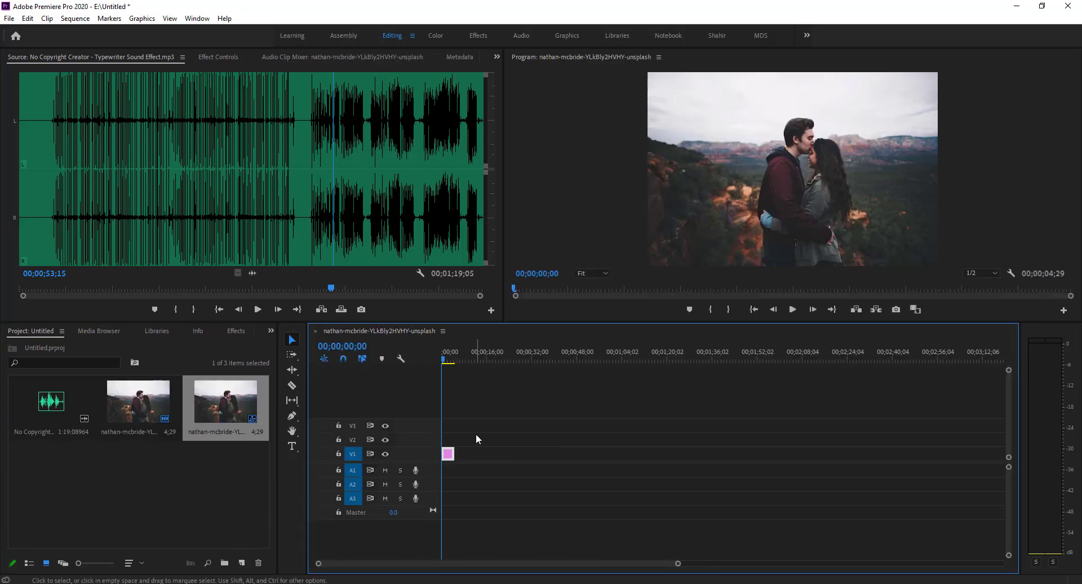
drag(457, 453, 570, 454)
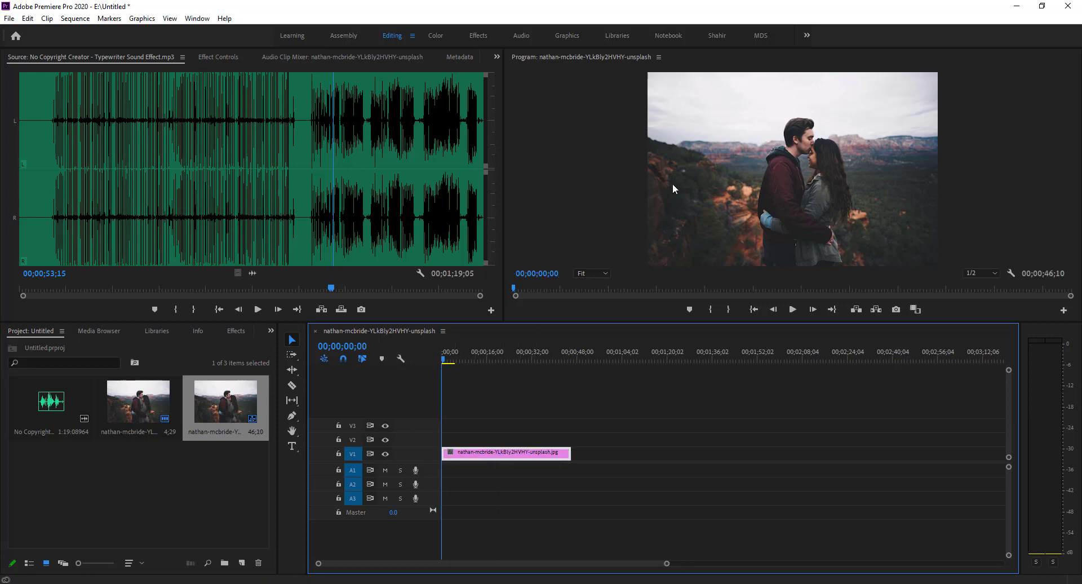
right_click(525, 453)
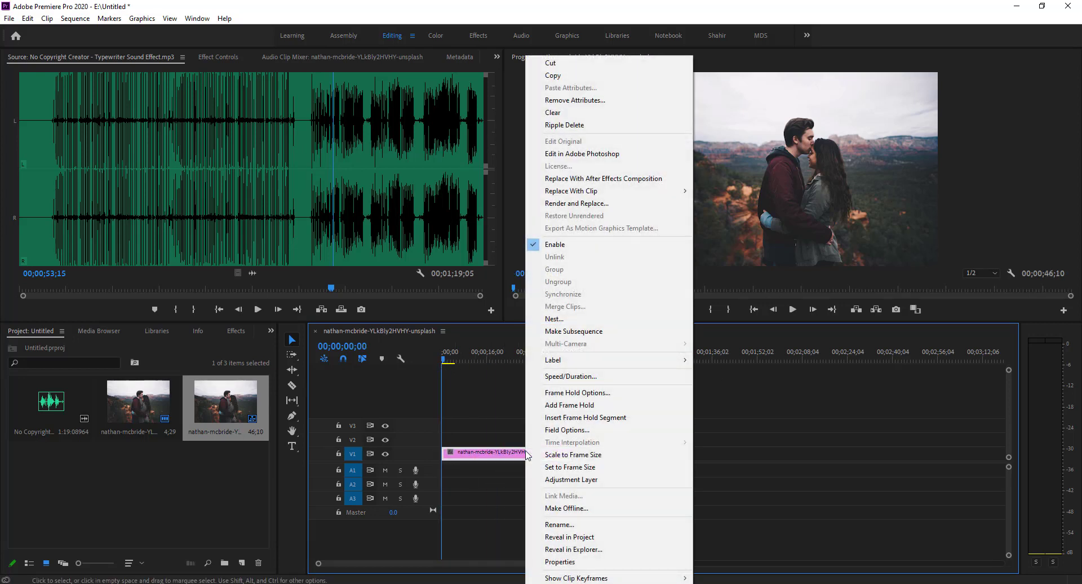
key(Escape)
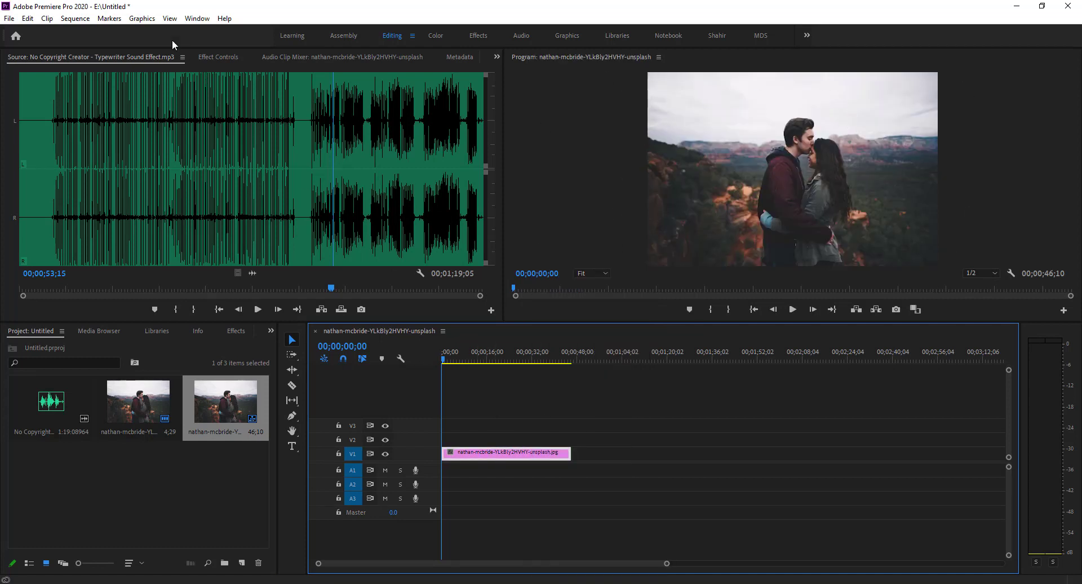
click(75, 20)
Switch the sequence settings to the HDV 720p preset (1280×720, 29.97 fps), deleting all previews
click(97, 31)
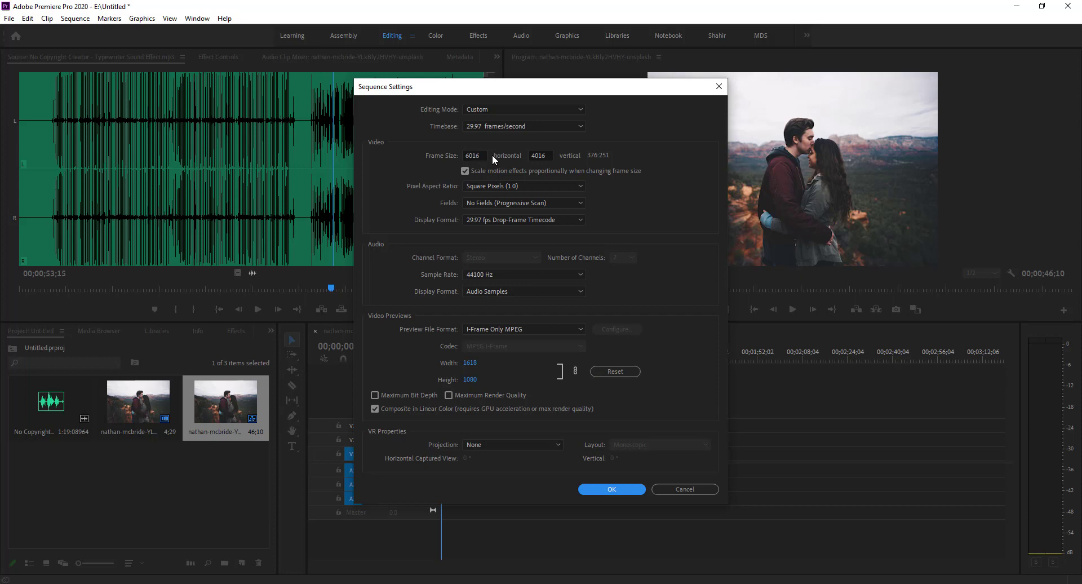
click(518, 109)
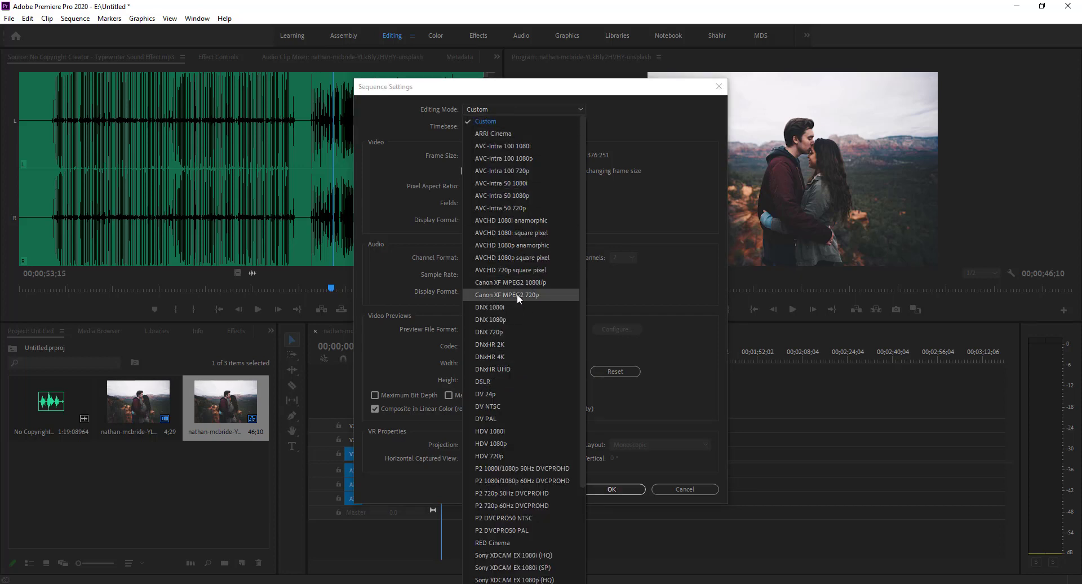
scroll(516, 293, down, 3)
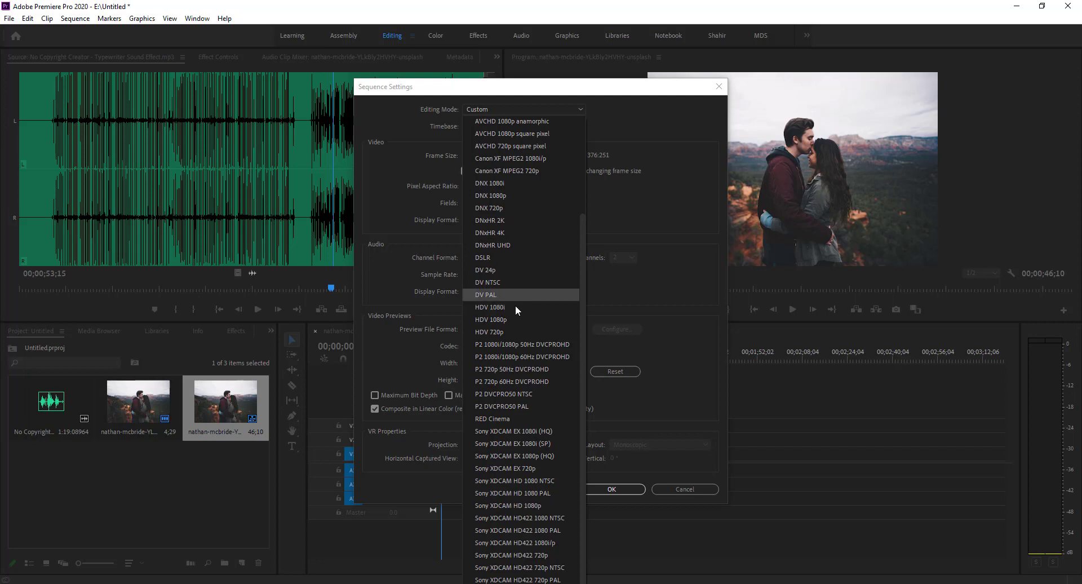
click(511, 331)
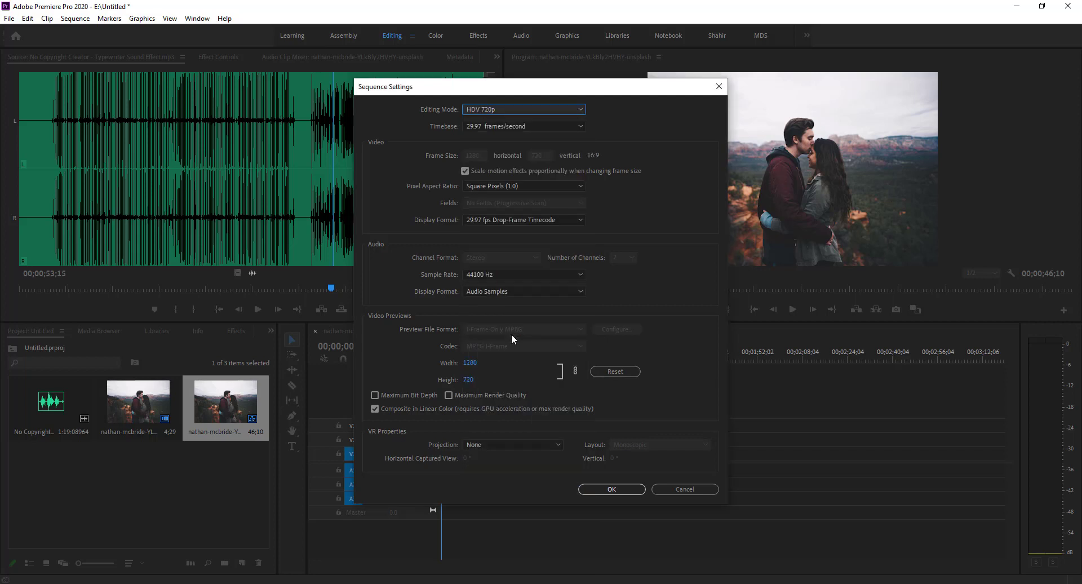
click(614, 490)
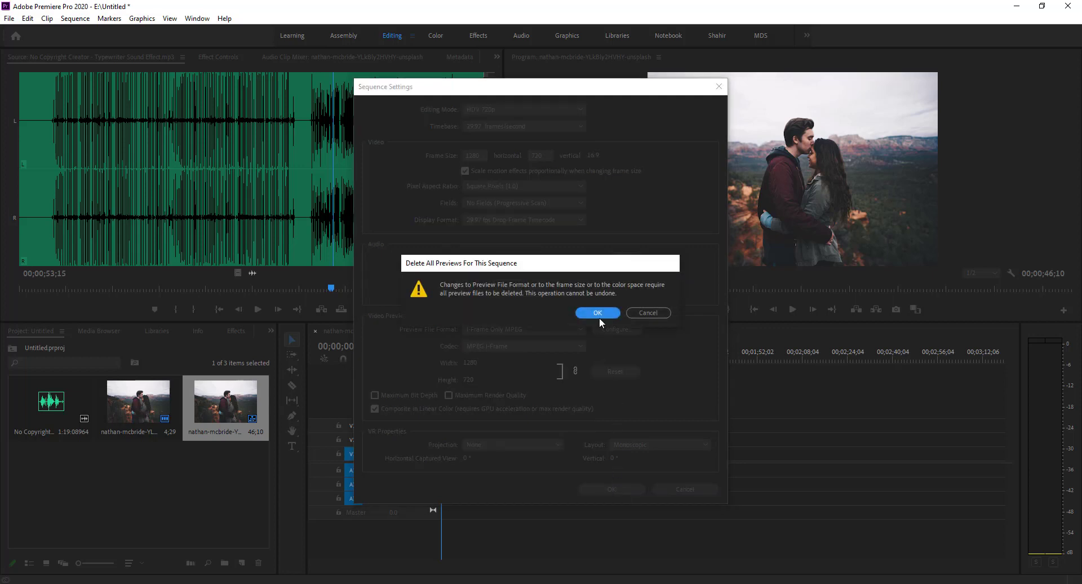
click(606, 312)
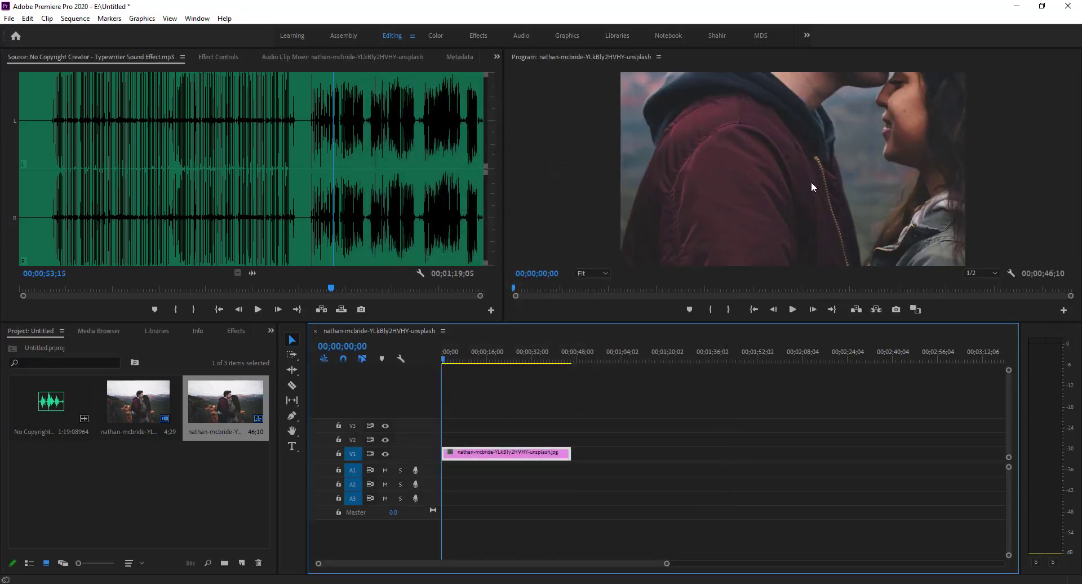
Set the couple photo clip to the sequence frame size
drag(503, 425, 514, 471)
right_click(521, 455)
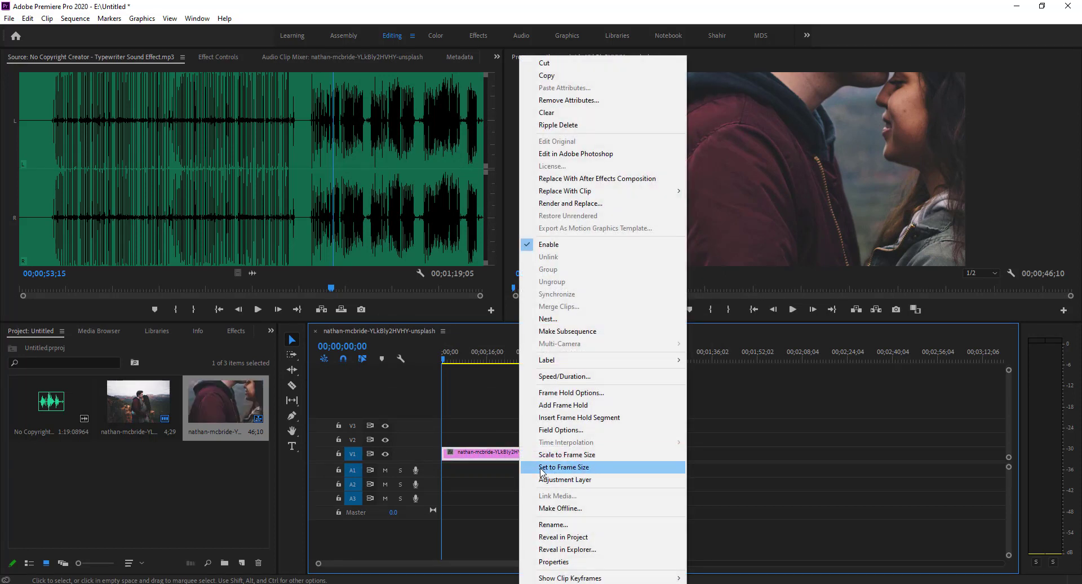
click(589, 467)
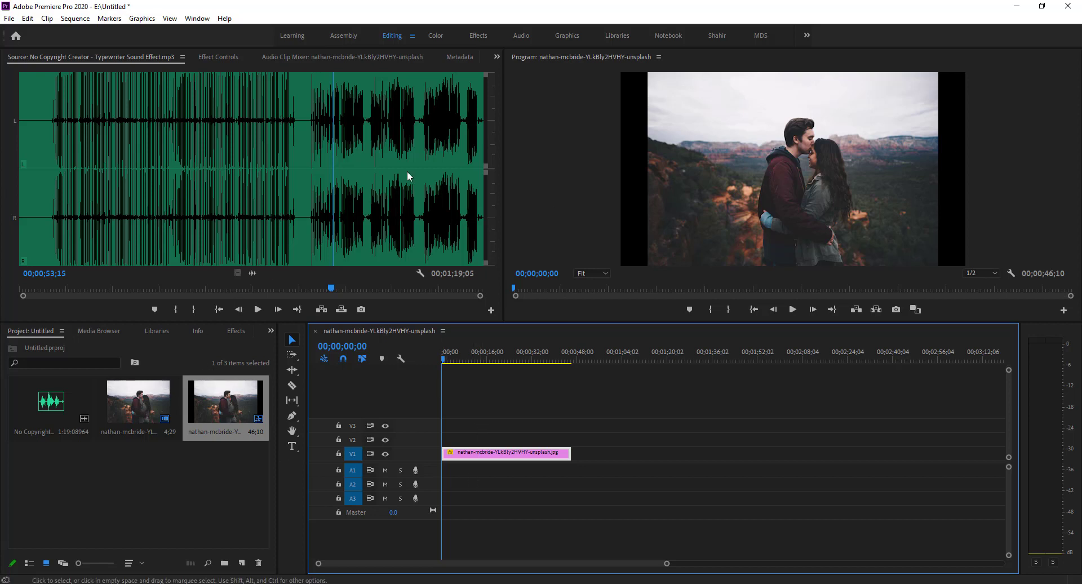
Raise the photo's Scale to 24.9 and extend its clip to 1;16;29
click(217, 57)
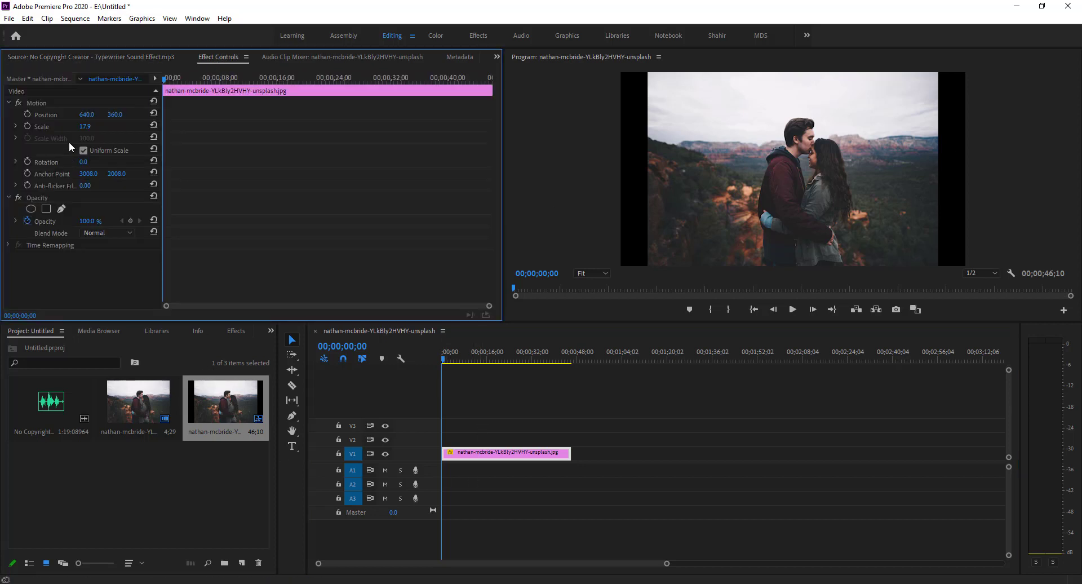
drag(85, 126, 127, 126)
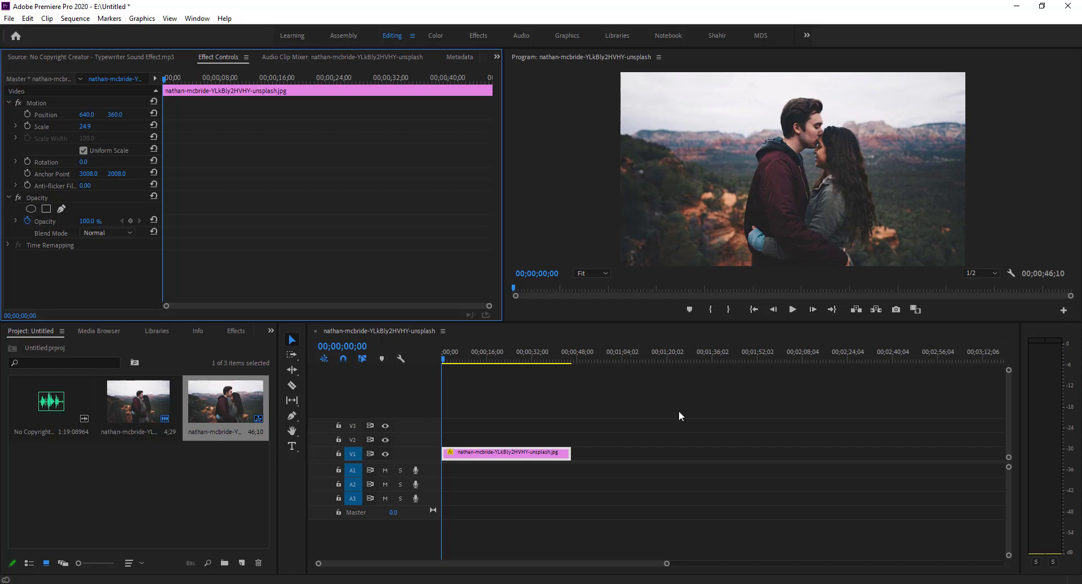
drag(569, 453, 657, 450)
click(727, 461)
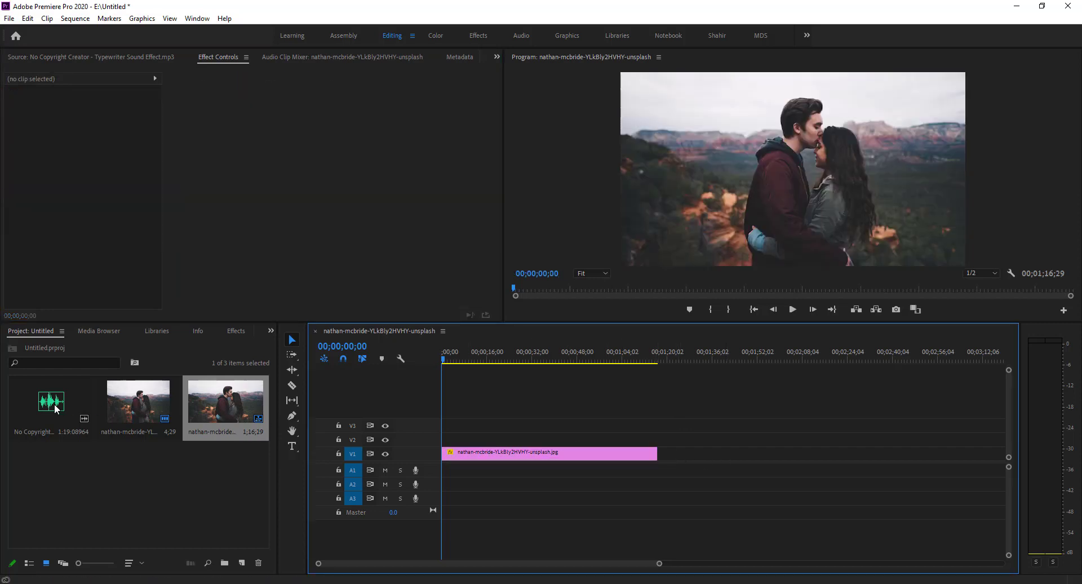
Place the typewriter sound on A1, cut away its opening part, and move it to the sequence start
drag(55, 403, 509, 469)
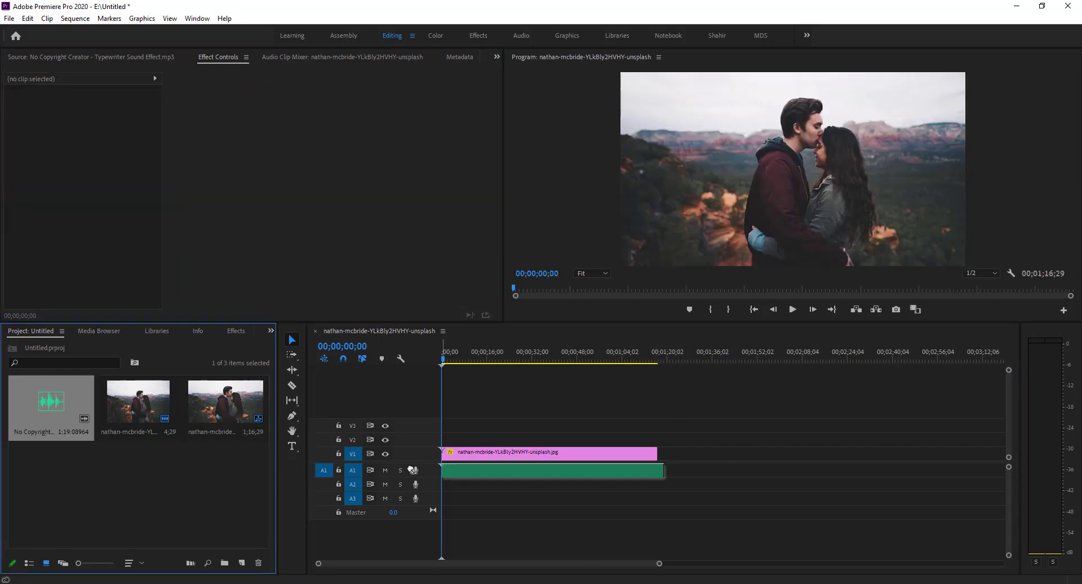
click(513, 468)
key(c)
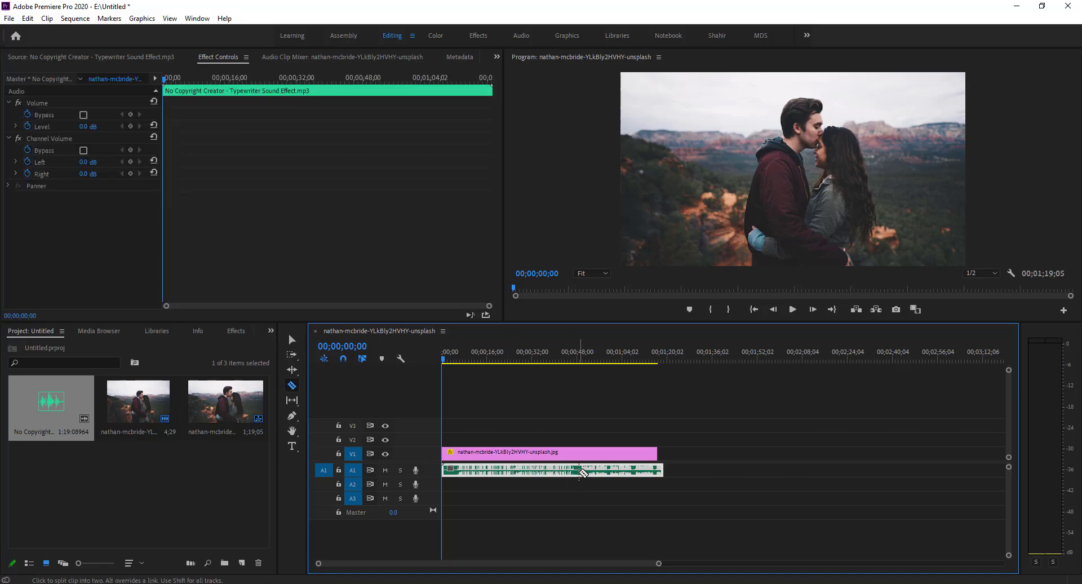
click(579, 470)
key(v)
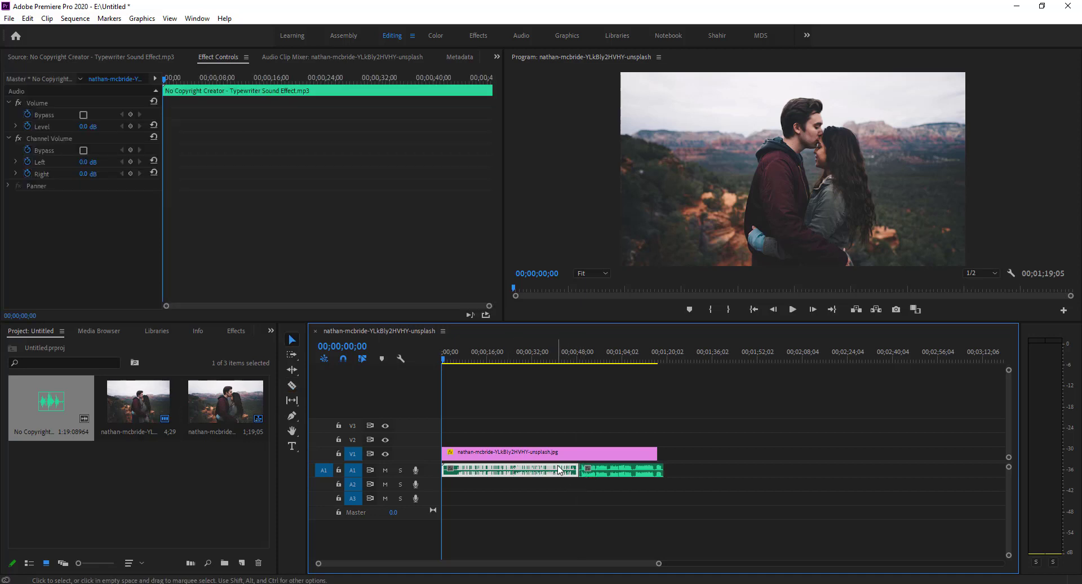
key(Delete)
click(596, 468)
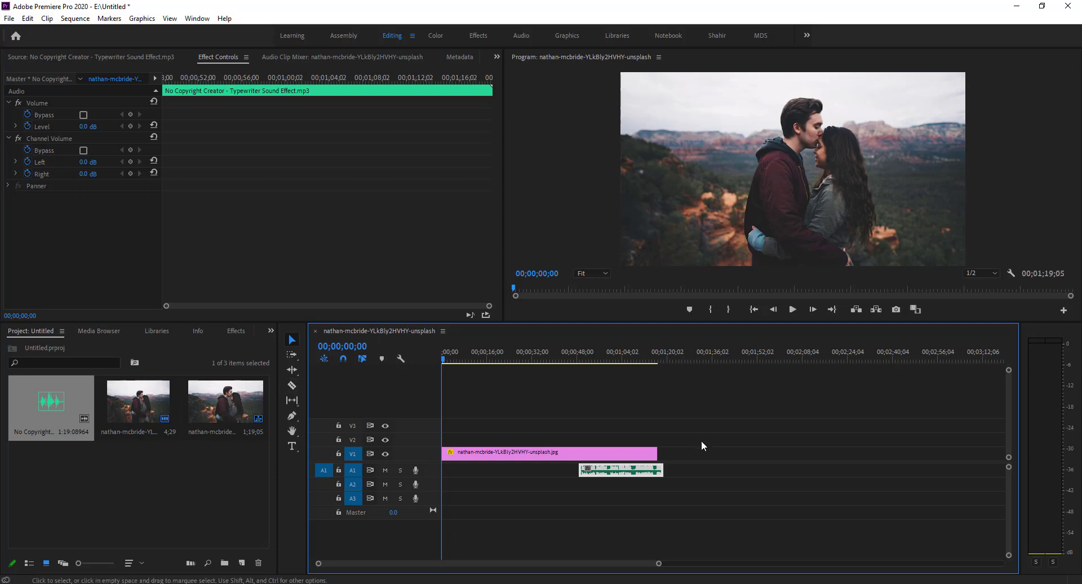
drag(624, 470, 490, 539)
Play back the audio, then trim the photo clip to end with it at 30;10
key(equal)
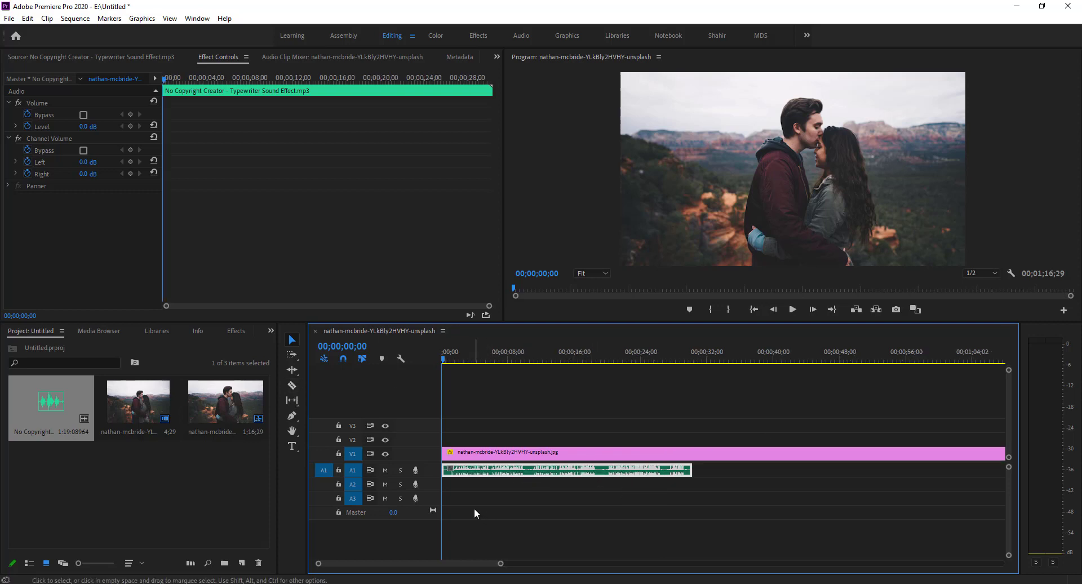
scroll(407, 561, up, 2)
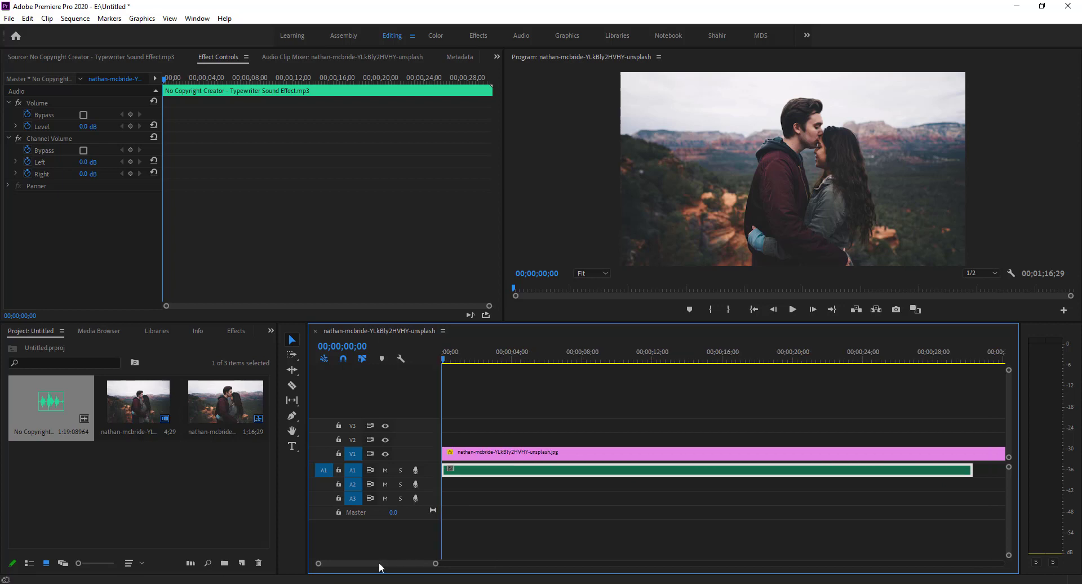
key(space)
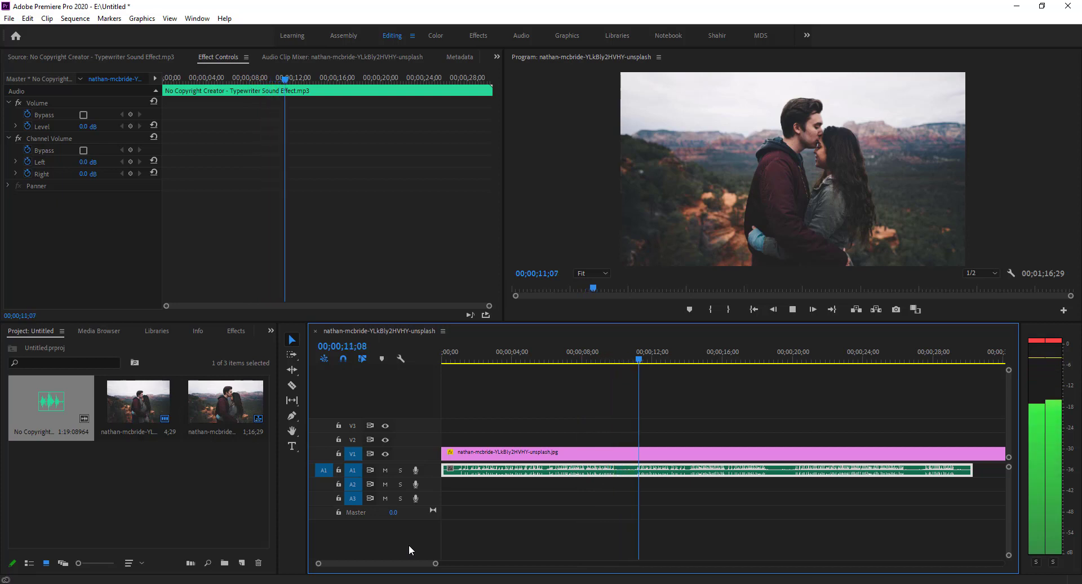
key(space)
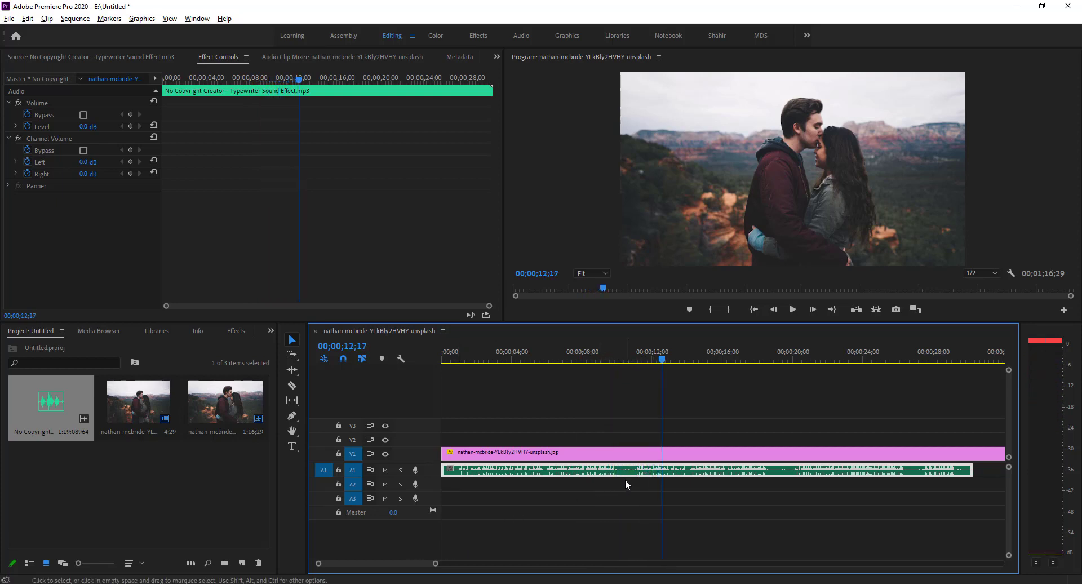
key(minus)
key(minus)
key(minus)
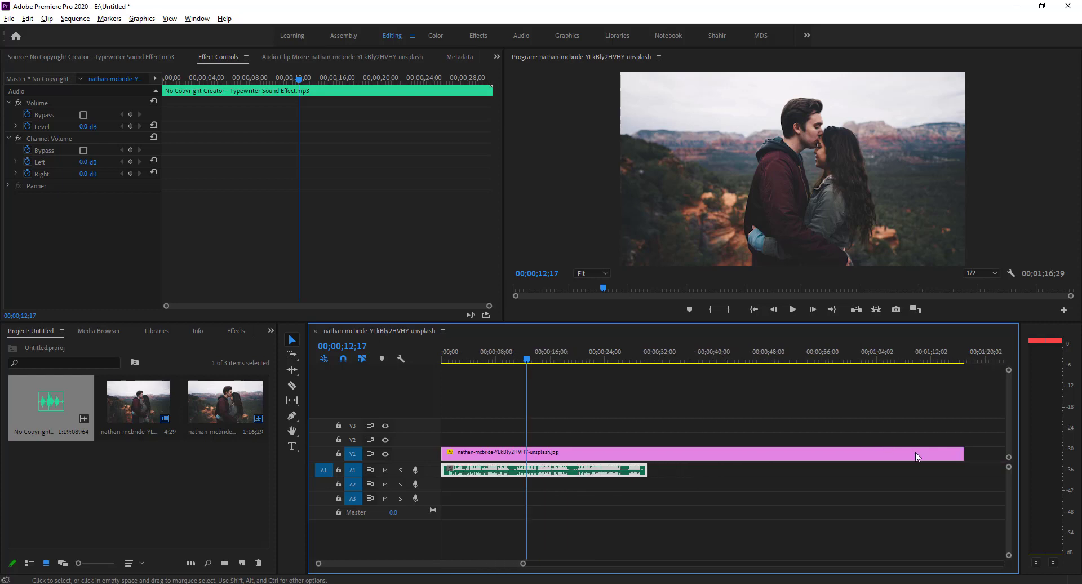
drag(961, 454, 647, 453)
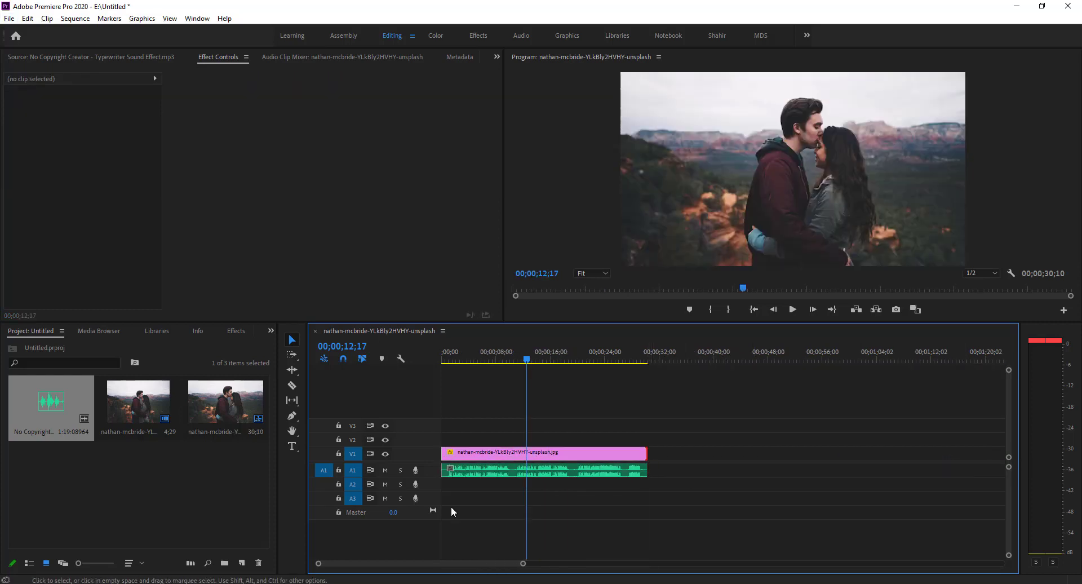
key(alt+Tab)
Import Particles#02.mp4 from the wedding folder into the Premiere project
click(855, 405)
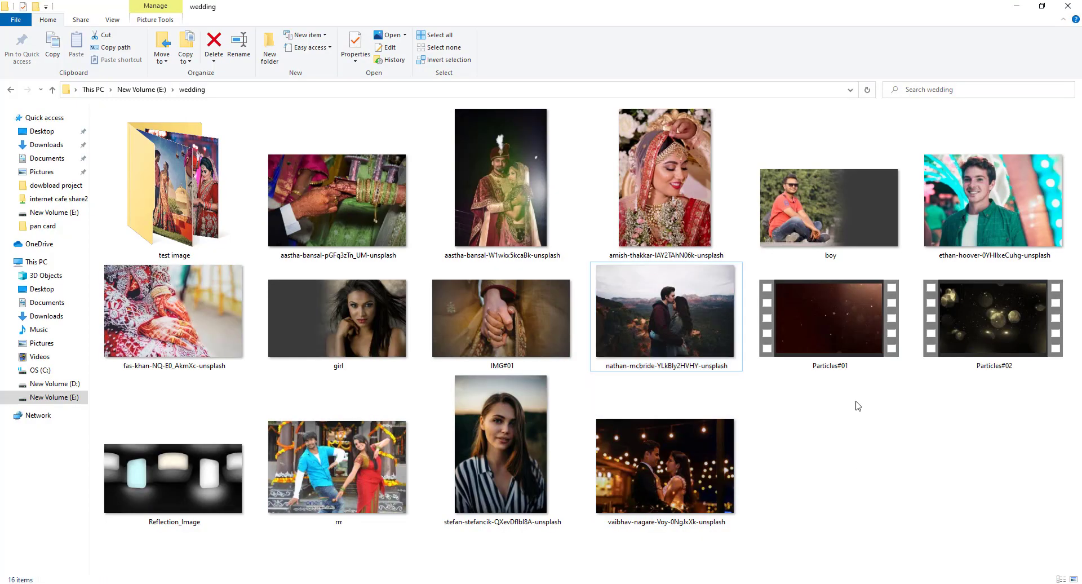
mouse_move(1006, 319)
mouse_down()
mouse_move(466, 526)
mouse_move(148, 471)
mouse_up()
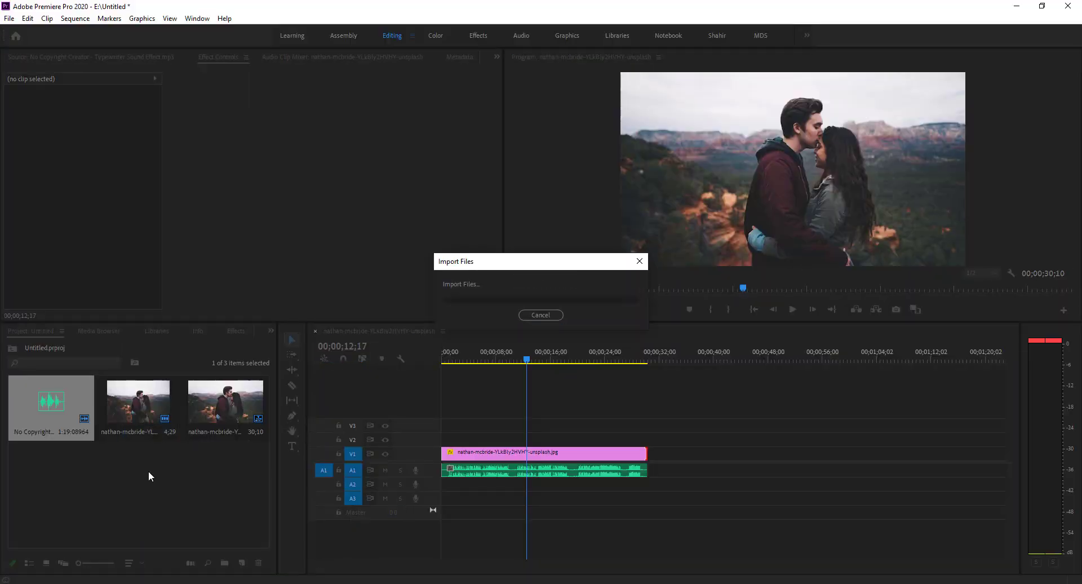
click(492, 457)
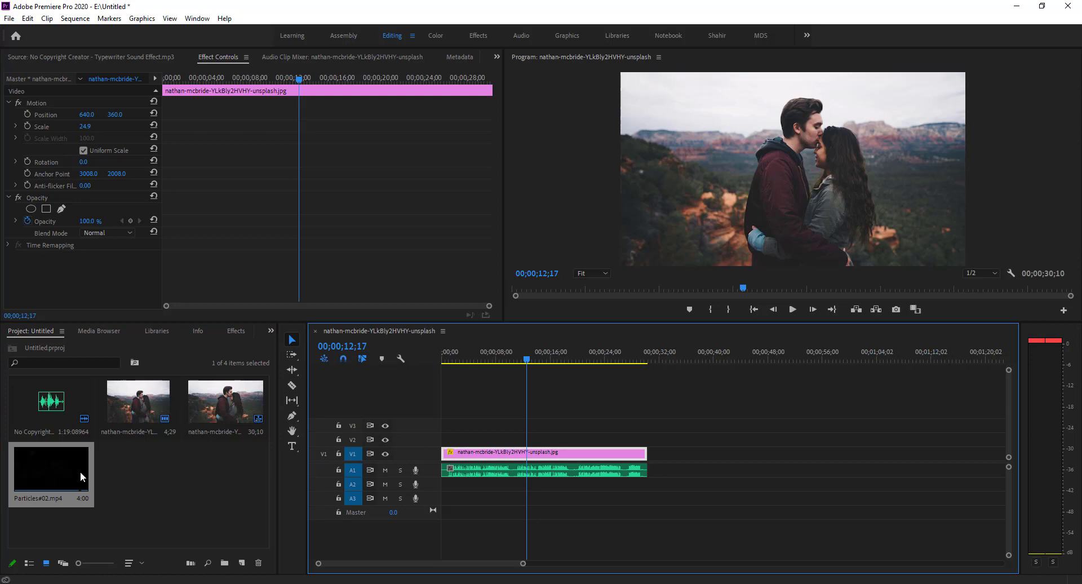
Place Particles#02 on V2 at the sequence start and set its Blend Mode to Screen
drag(80, 471, 445, 448)
click(451, 360)
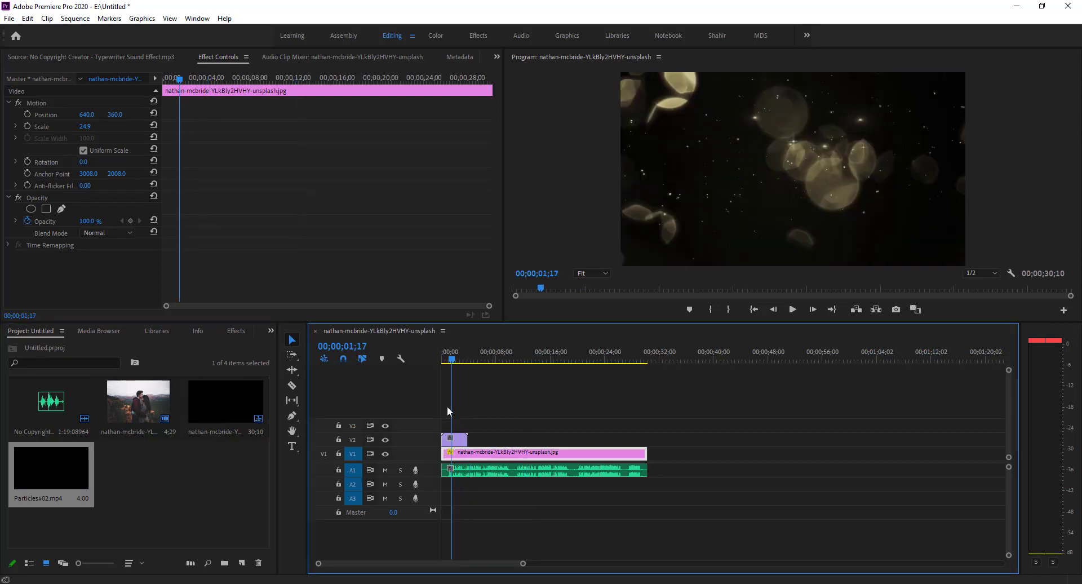
click(459, 444)
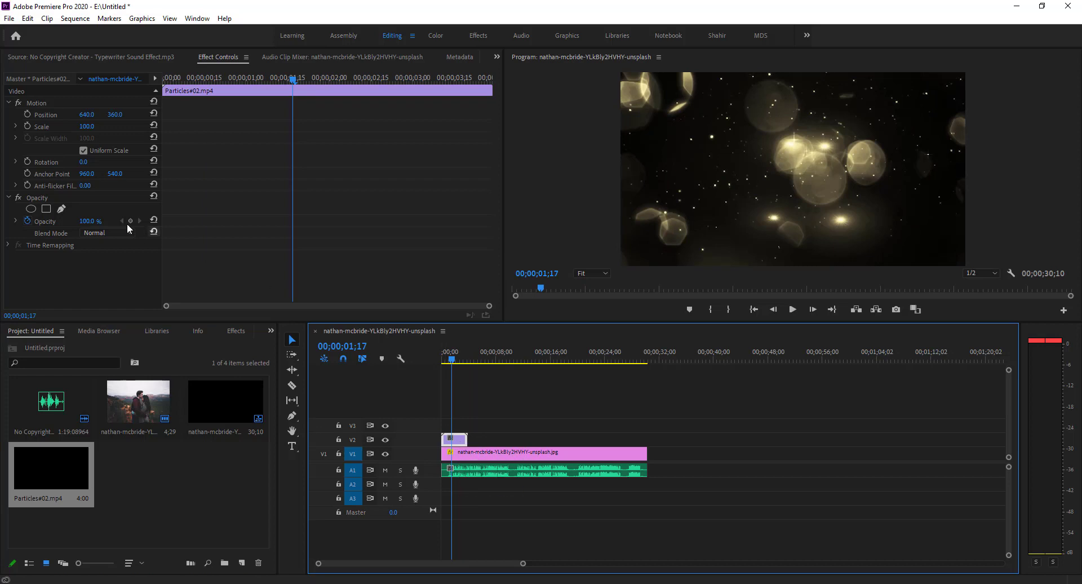
click(161, 222)
drag(161, 222, 221, 222)
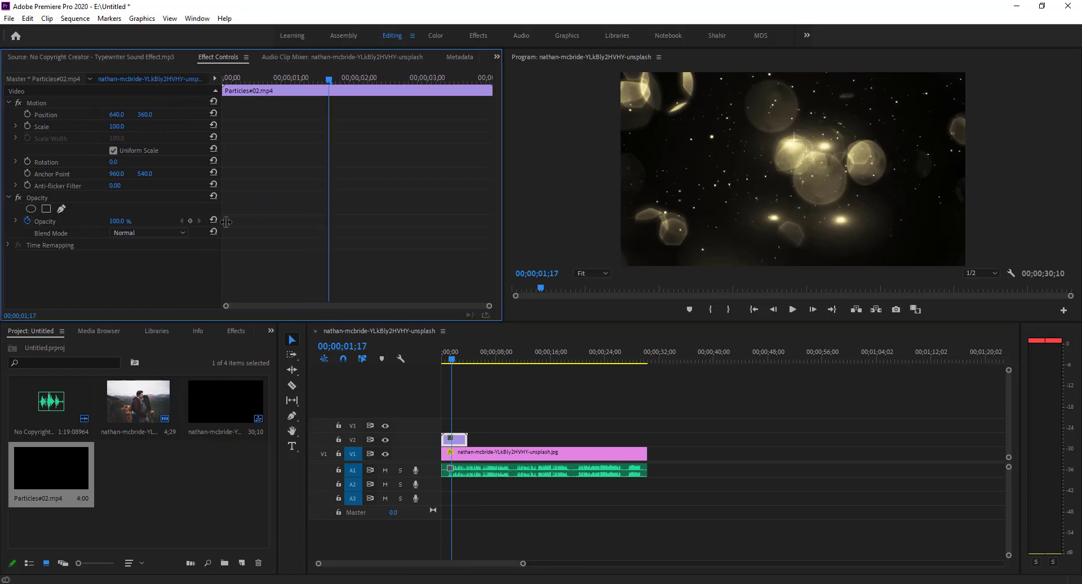
click(148, 235)
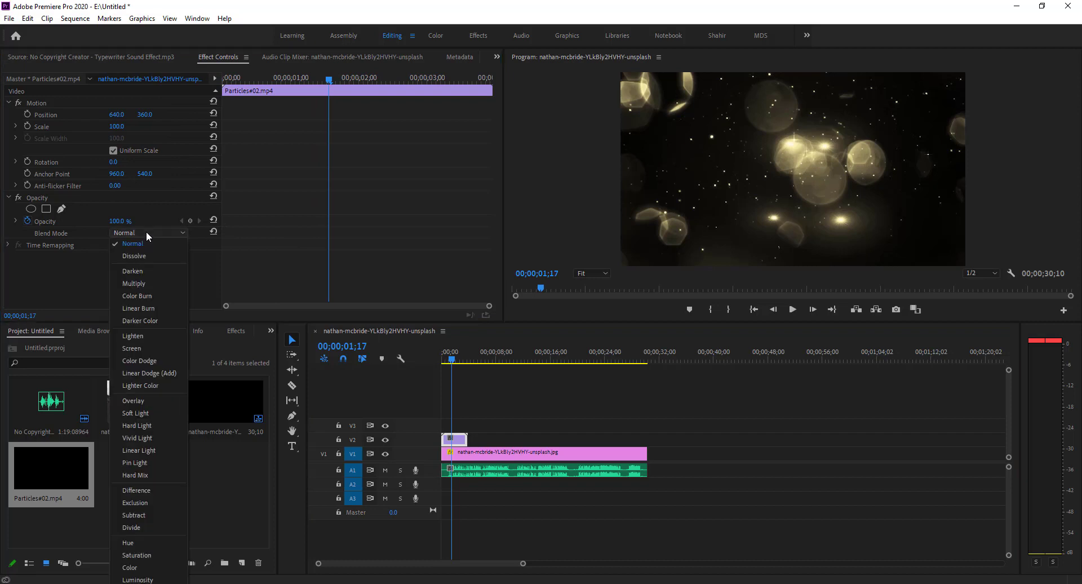
click(141, 348)
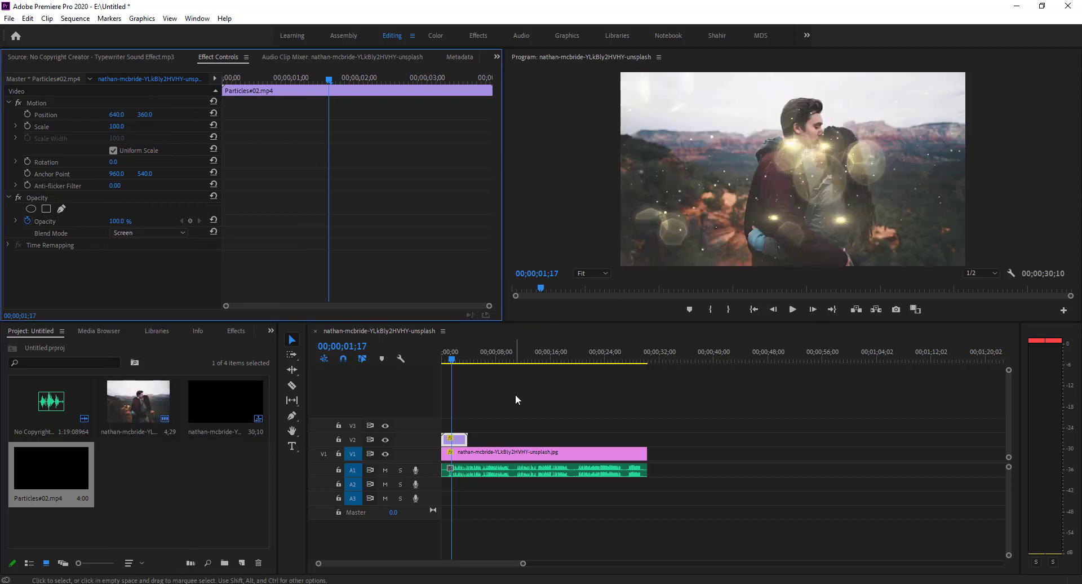
Preview the particle overlay, then undo a stray paste of the particles clip onto the photo track
click(443, 356)
key(space)
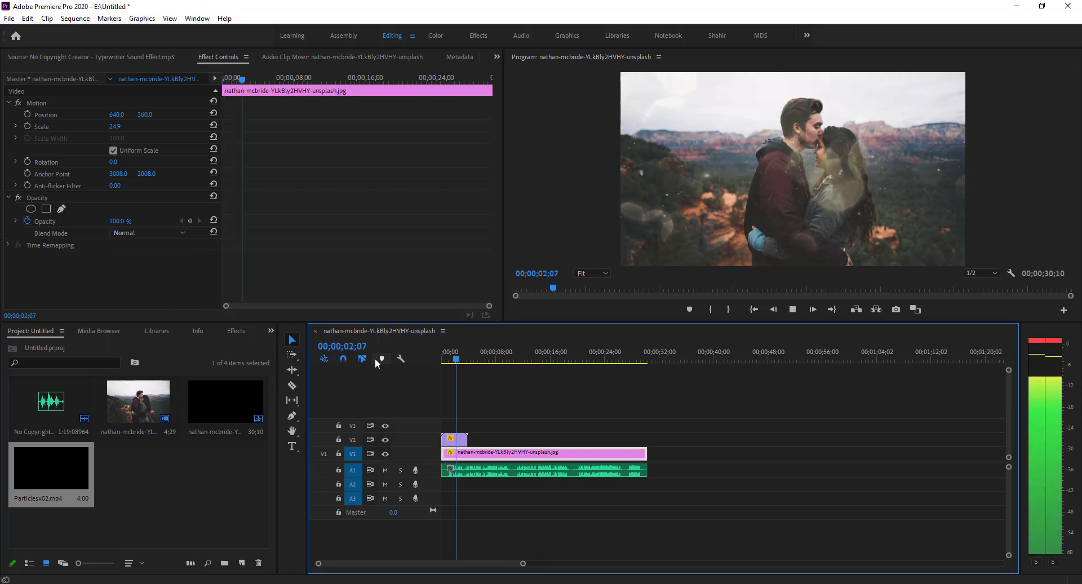
click(455, 438)
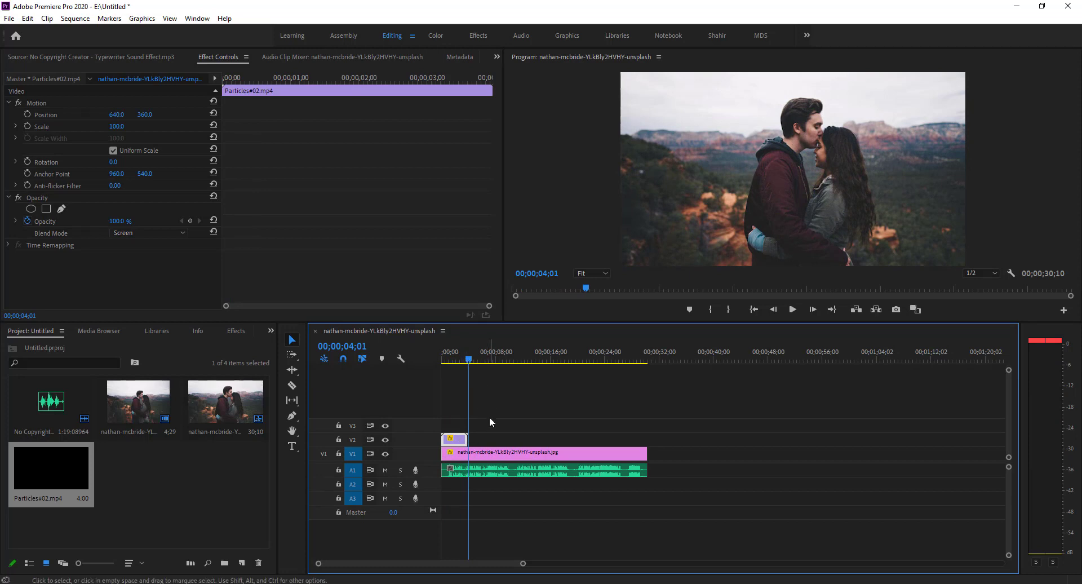
click(492, 452)
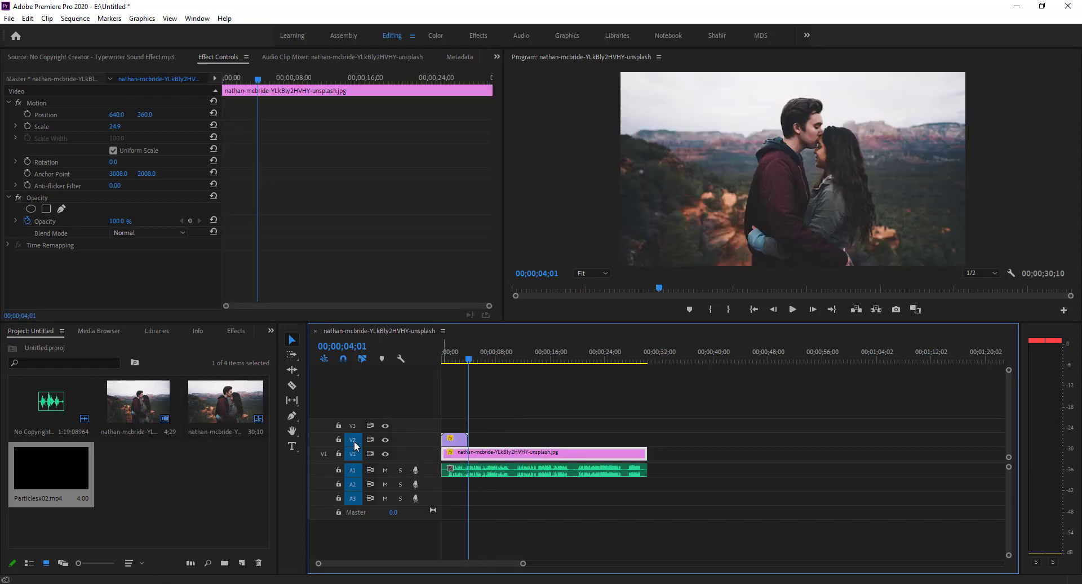
key(ctrl+shift+v)
key(ctrl+z)
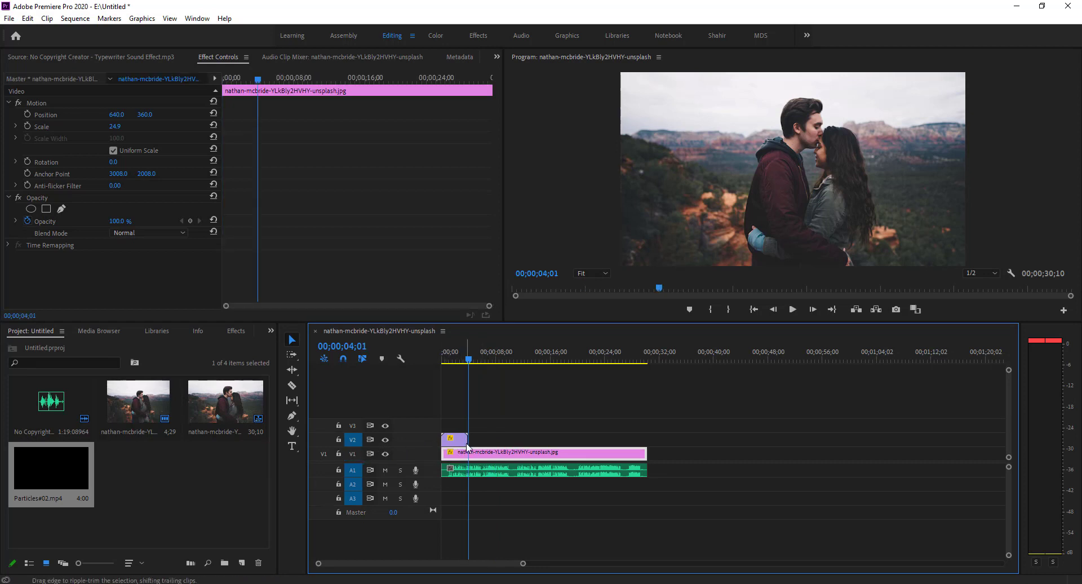
Paste three more Particles#02 copies along V2, trim the last to the photo's end, and preview
key(ctrl+v)
key(ctrl+v)
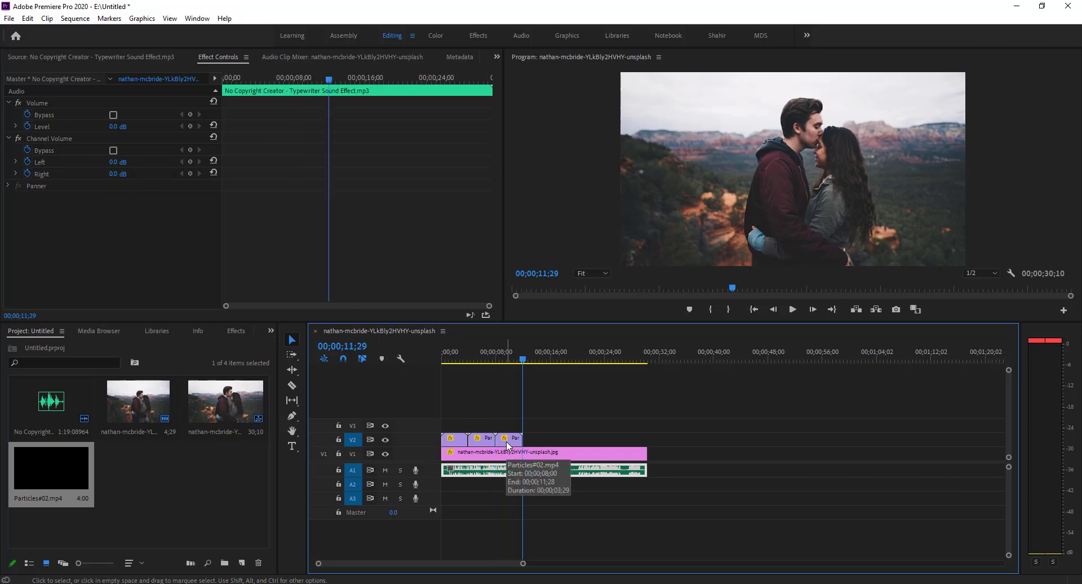
key(ctrl+v)
key(ctrl+v)
key(ctrl+v)
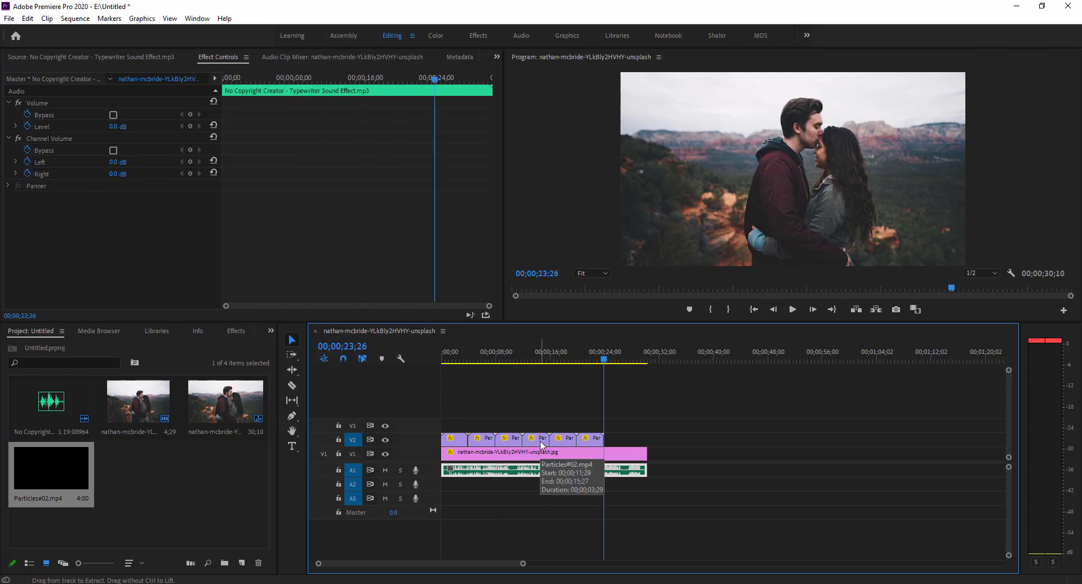
key(ctrl+v)
key(ctrl+v)
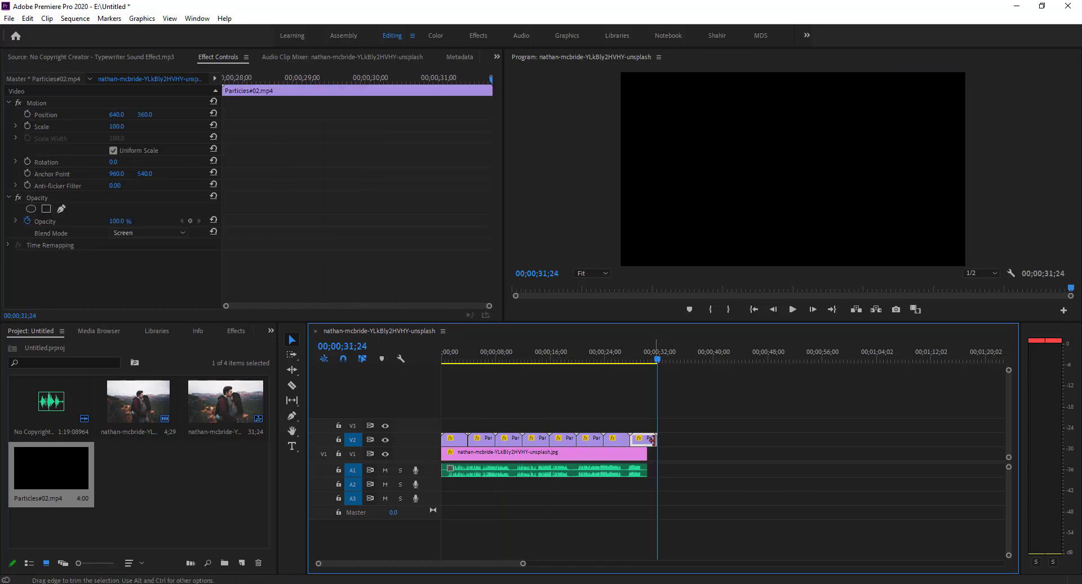
drag(656, 440, 646, 442)
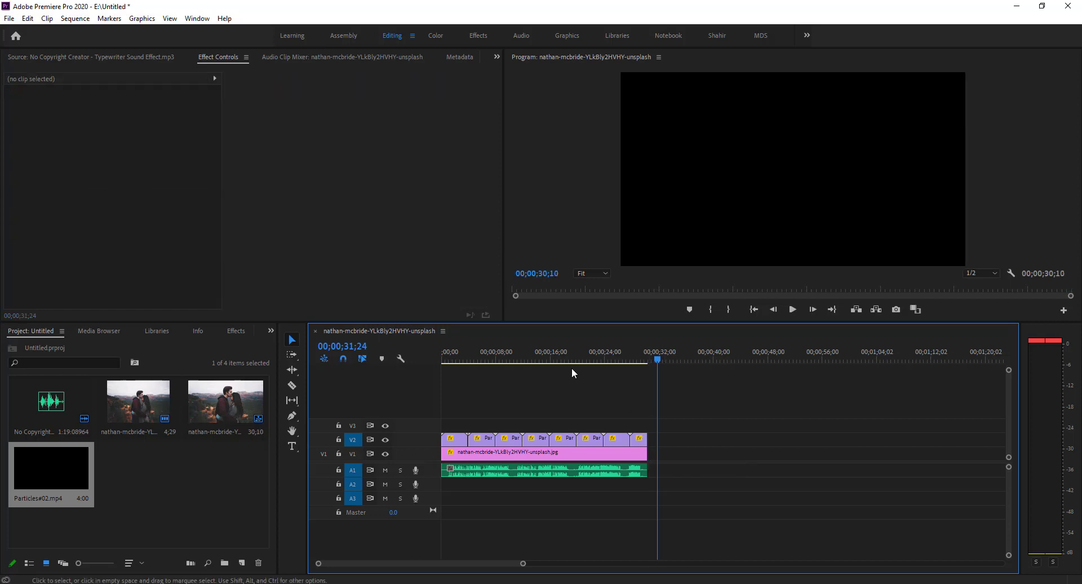
drag(571, 360, 367, 370)
key(space)
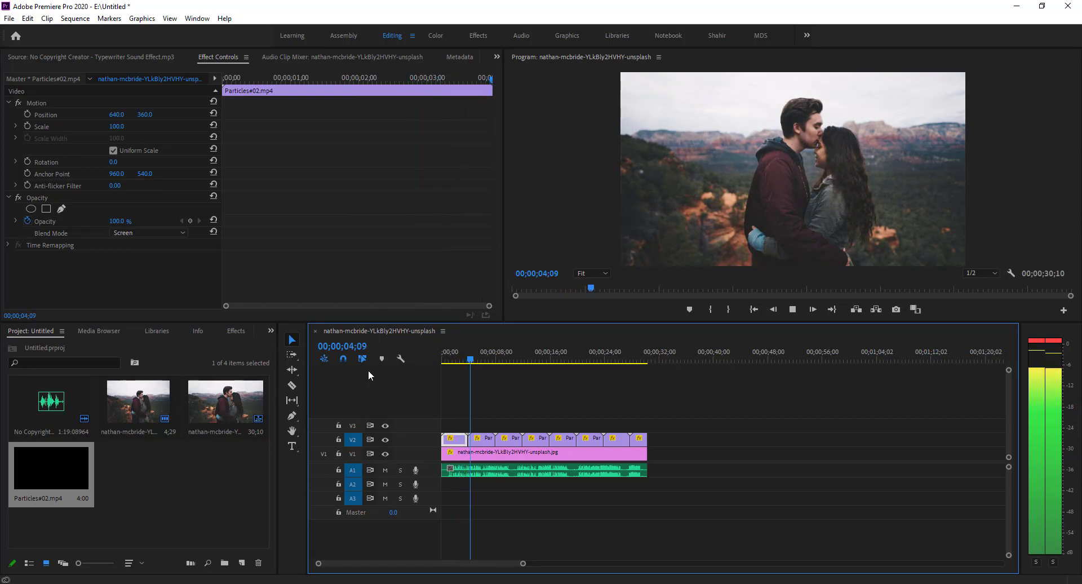
key(space)
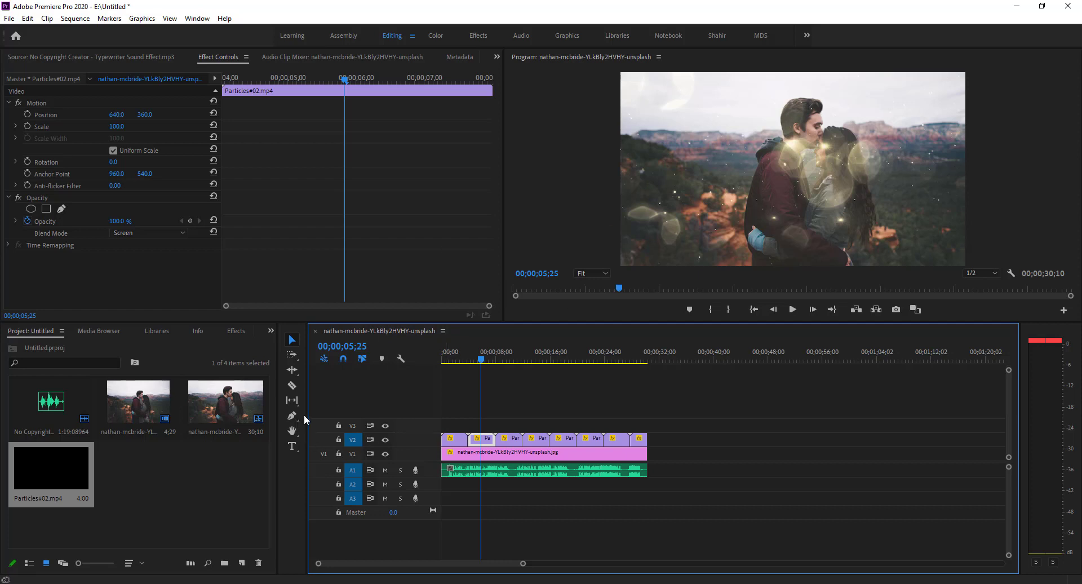
drag(306, 407, 282, 406)
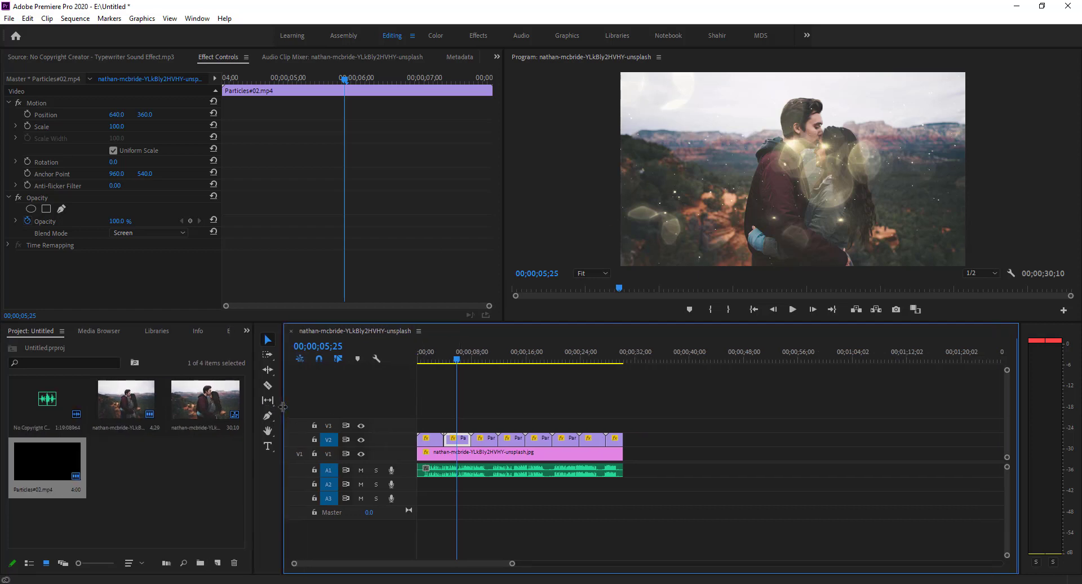
drag(420, 360, 407, 363)
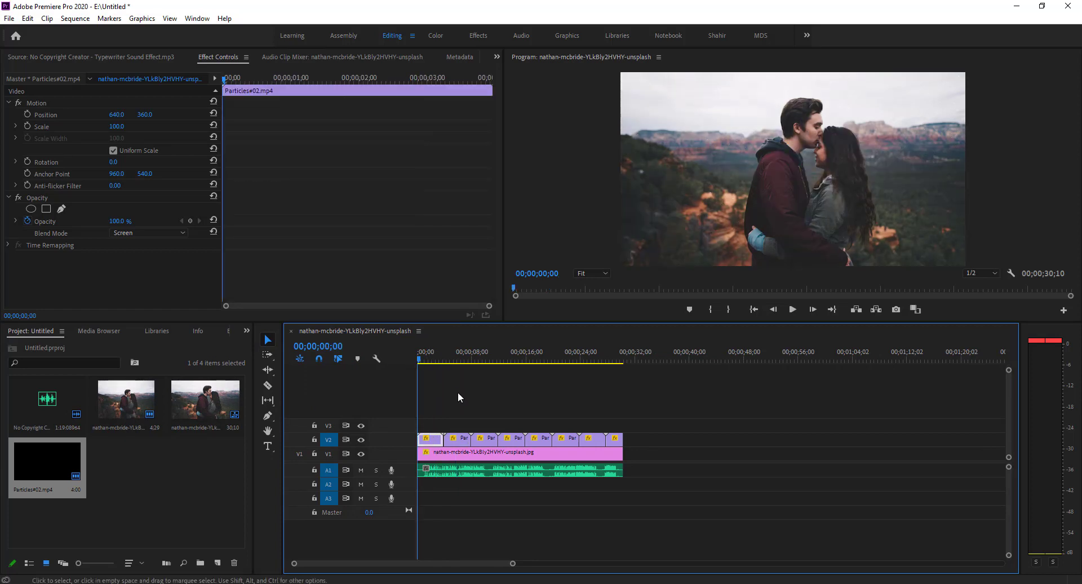
With the Type tool, create an empty text box over the left side of the couple photo
scroll(444, 398, up, 5)
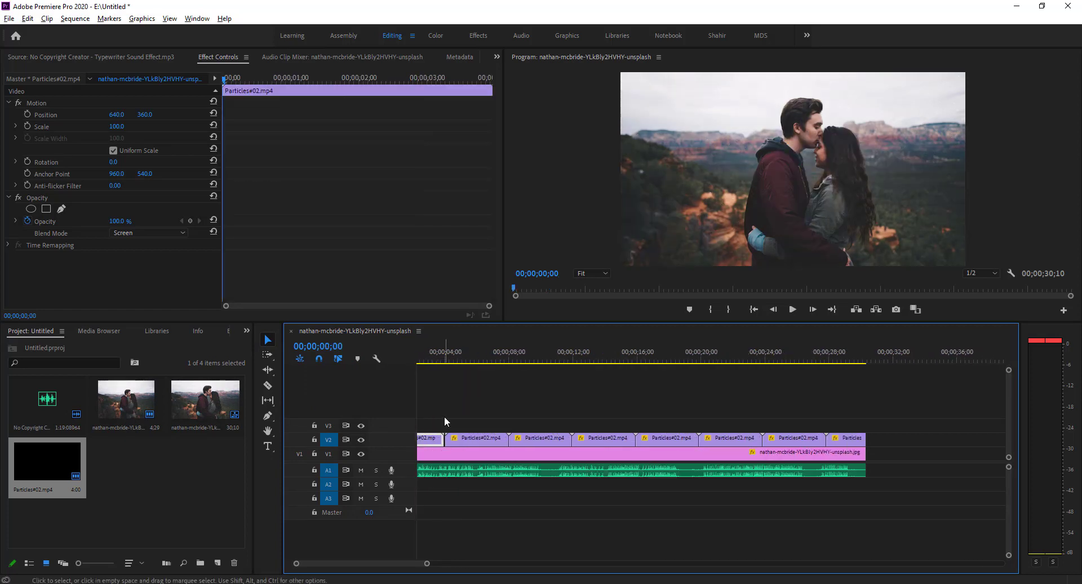
scroll(445, 416, up, 2)
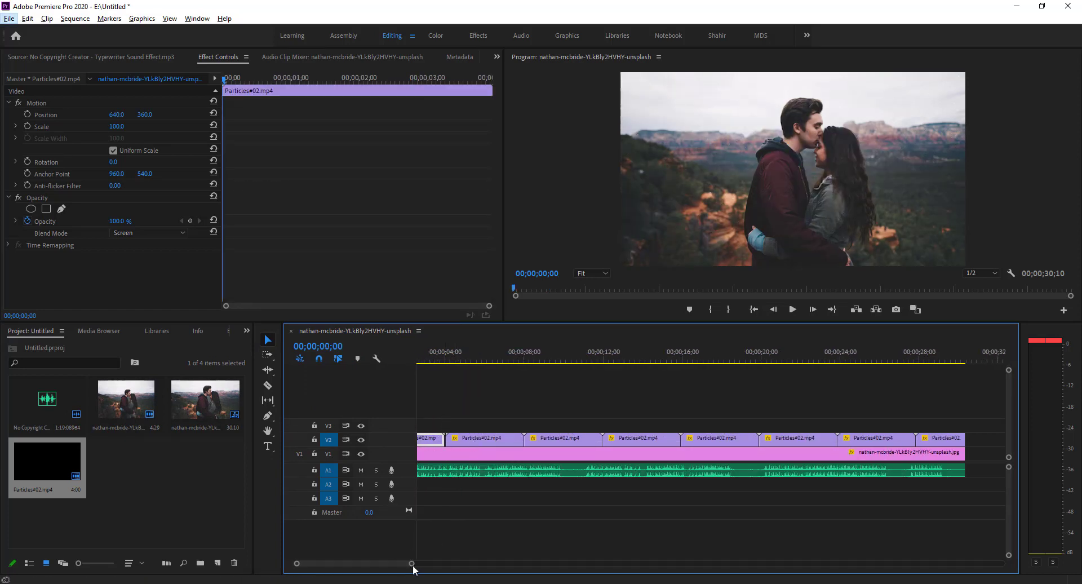
drag(409, 563, 363, 564)
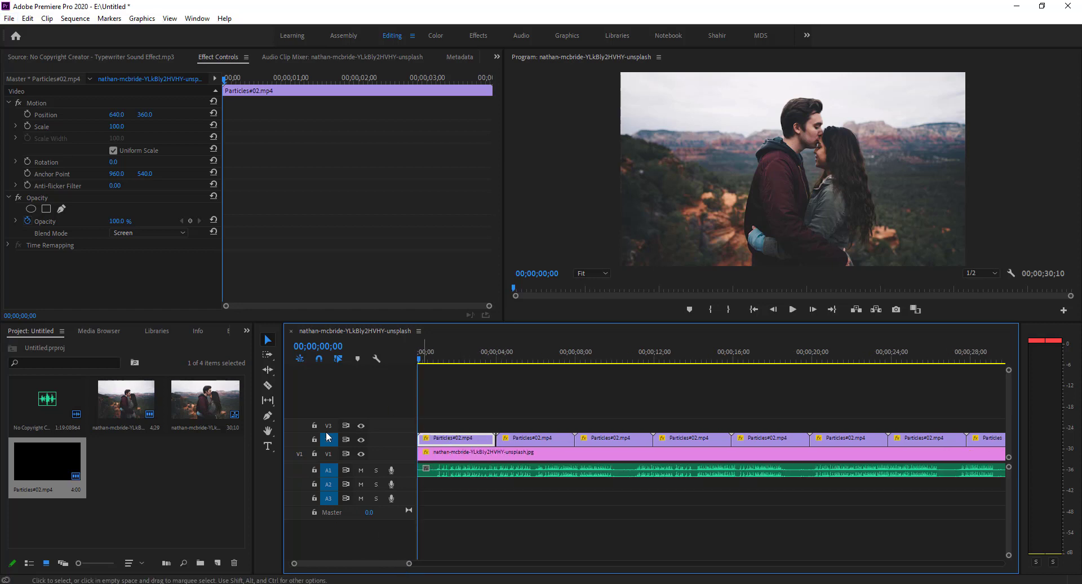
click(268, 446)
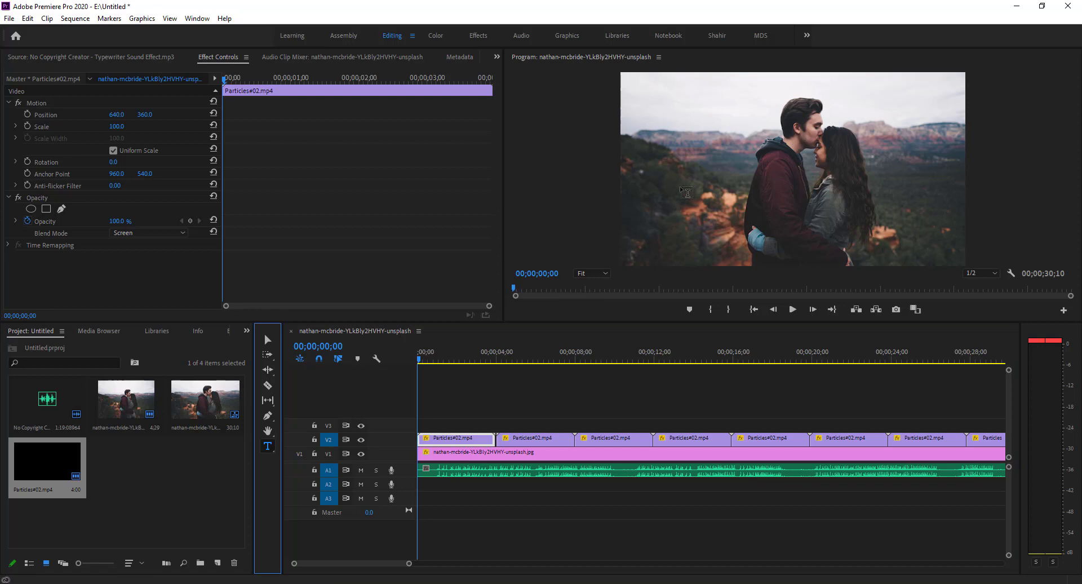
click(684, 171)
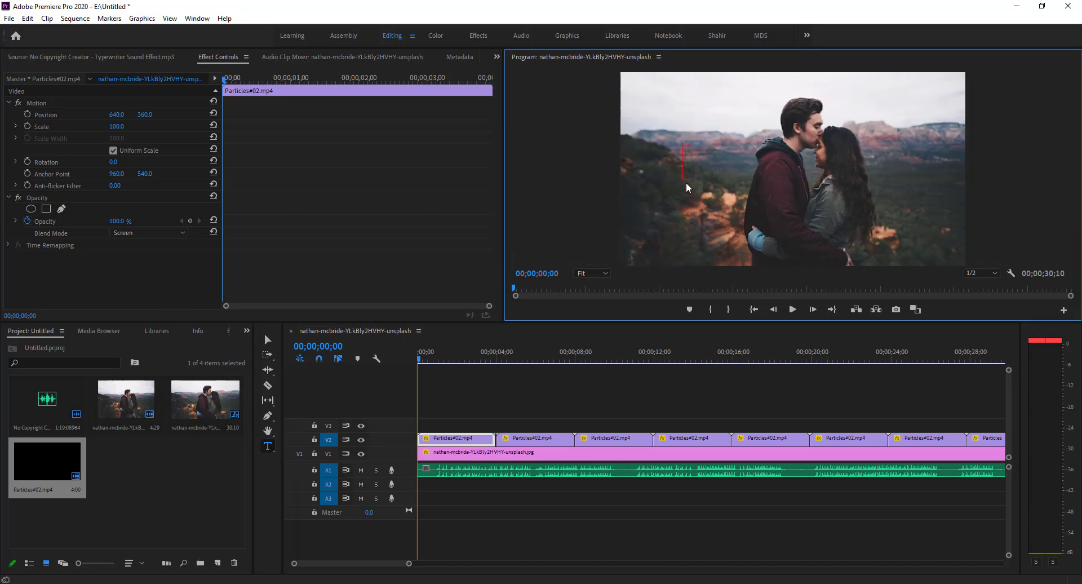
click(687, 176)
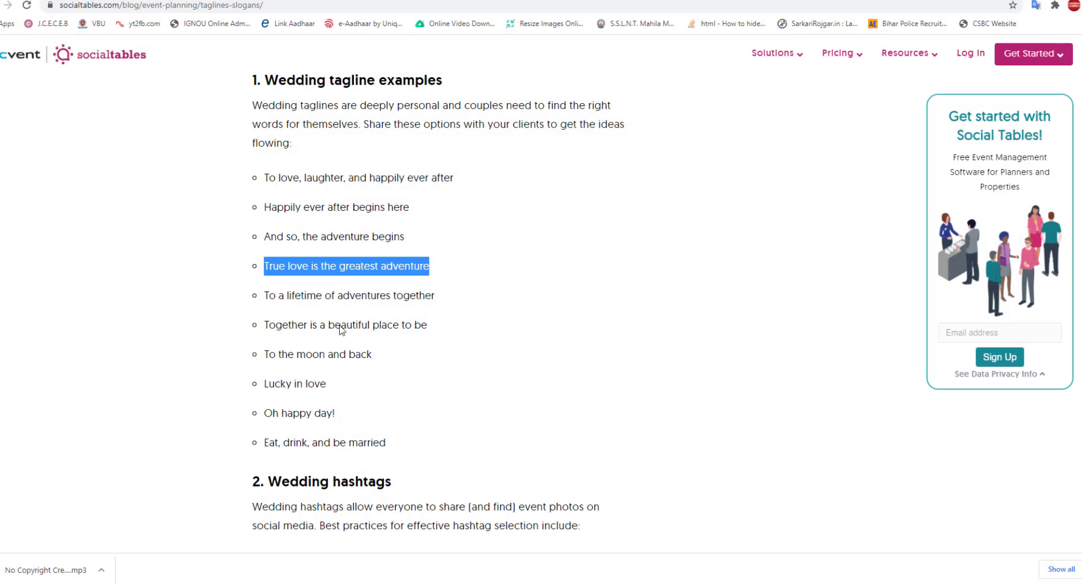
Copy the tagline 'True love is the greatest adventure' from the webpage and return to Premiere Pro
drag(431, 266, 264, 268)
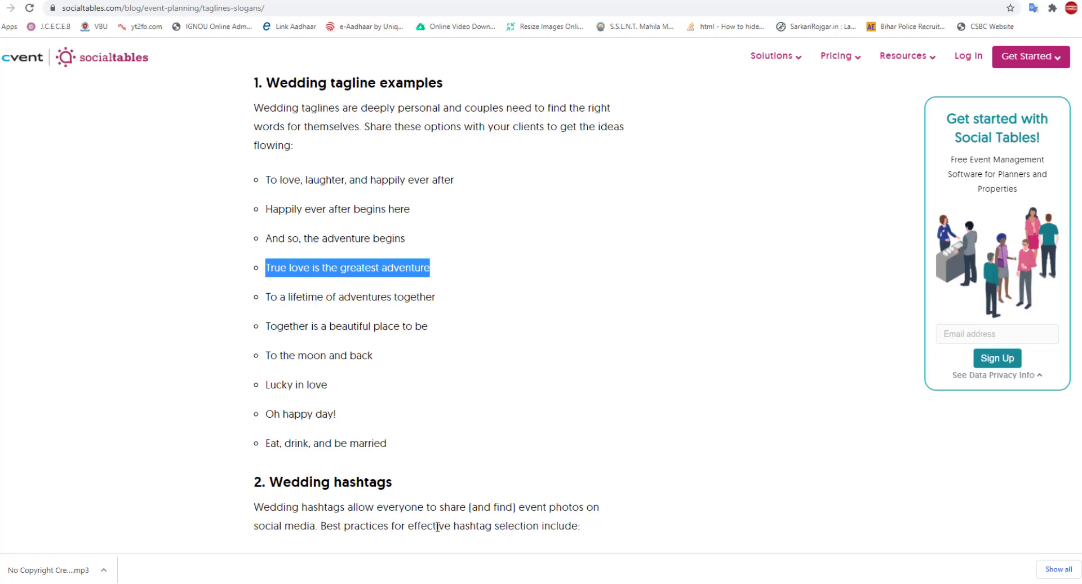
key(alt+Tab)
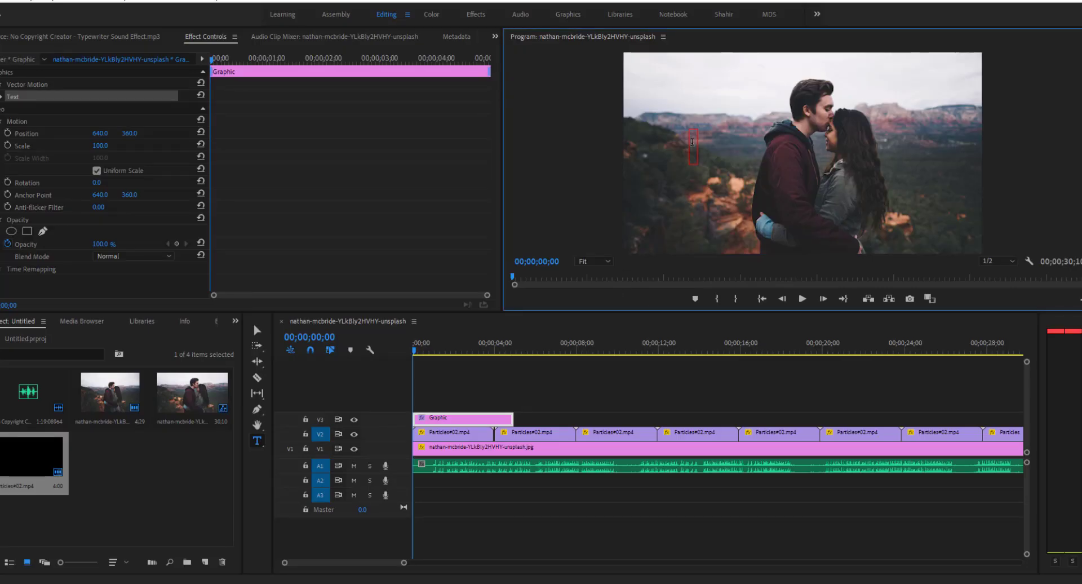
Paste 'True love is the greatest adventure' into the text box and switch to the Graphics workspace
key(ctrl+v)
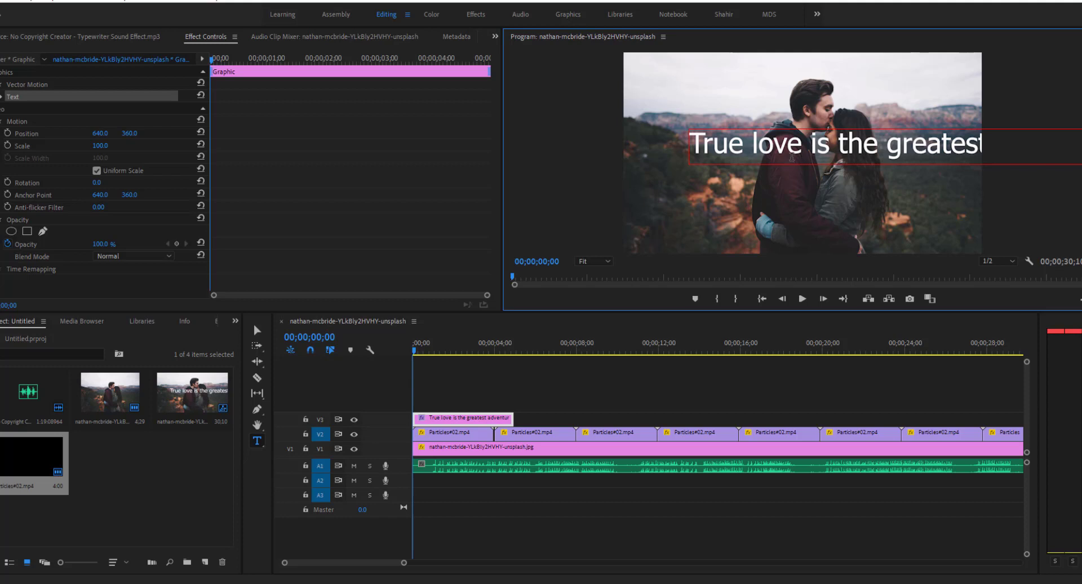
key(ctrl+a)
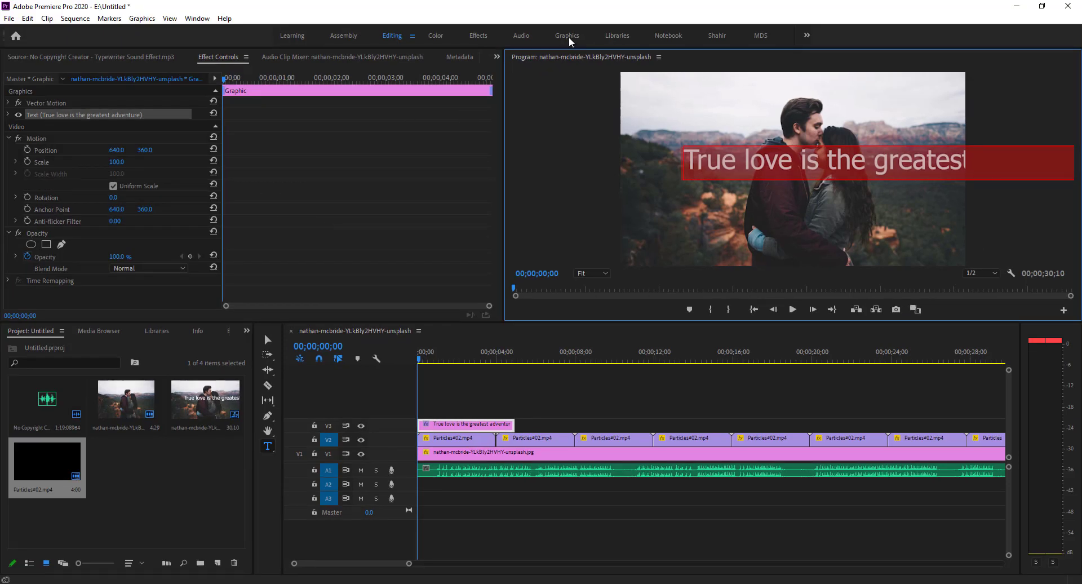
click(570, 40)
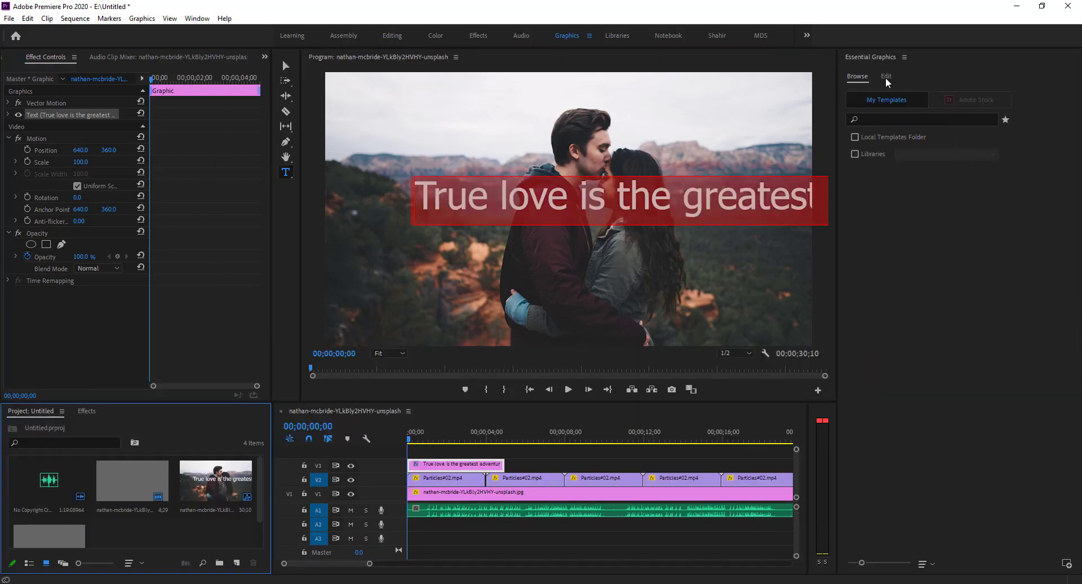
Set the title to size 62 in all caps and centre it in the frame
click(886, 80)
click(886, 80)
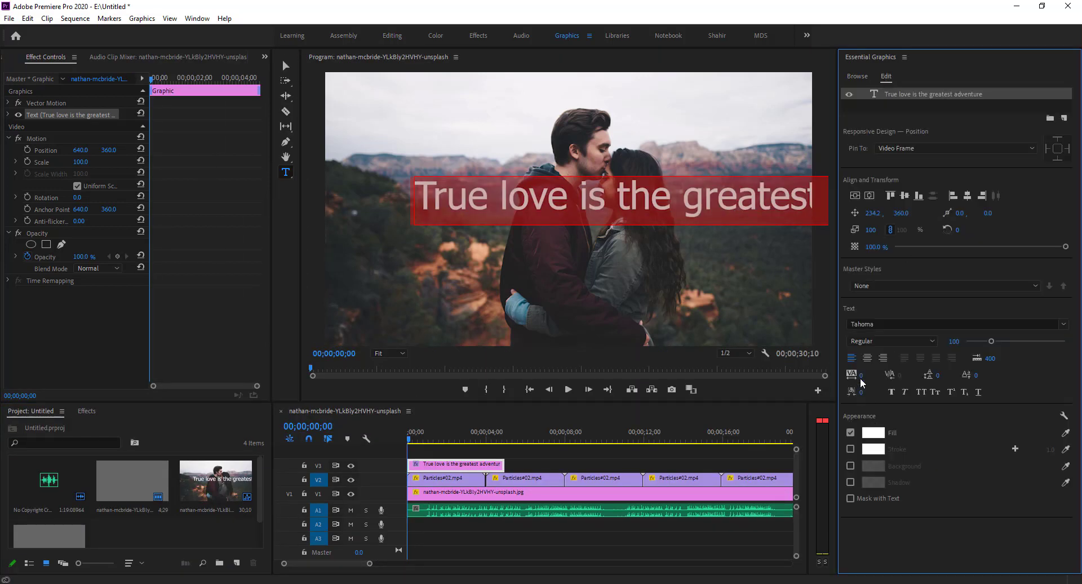
click(869, 196)
click(855, 195)
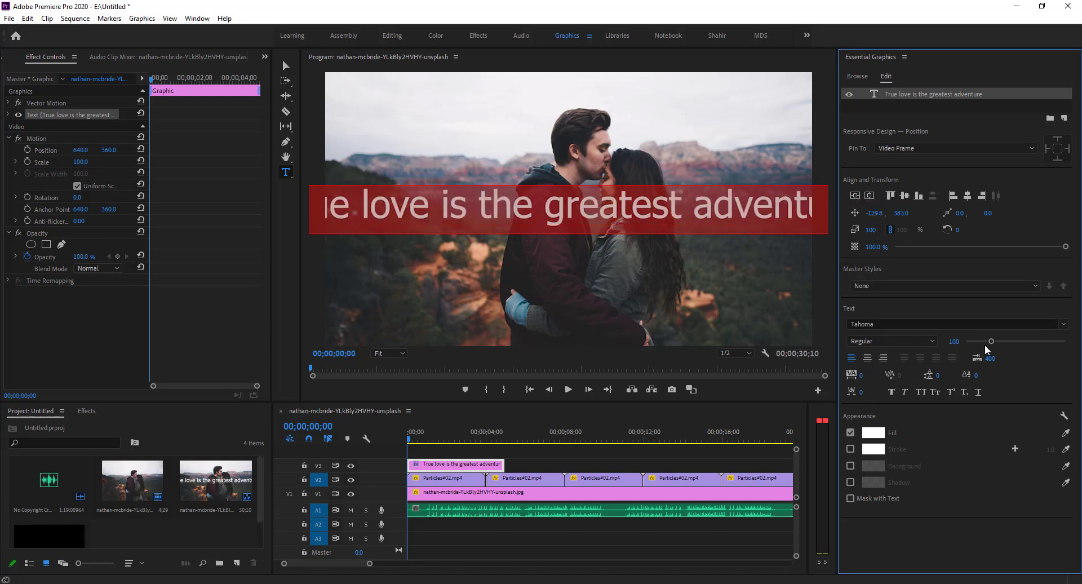
drag(984, 341, 979, 343)
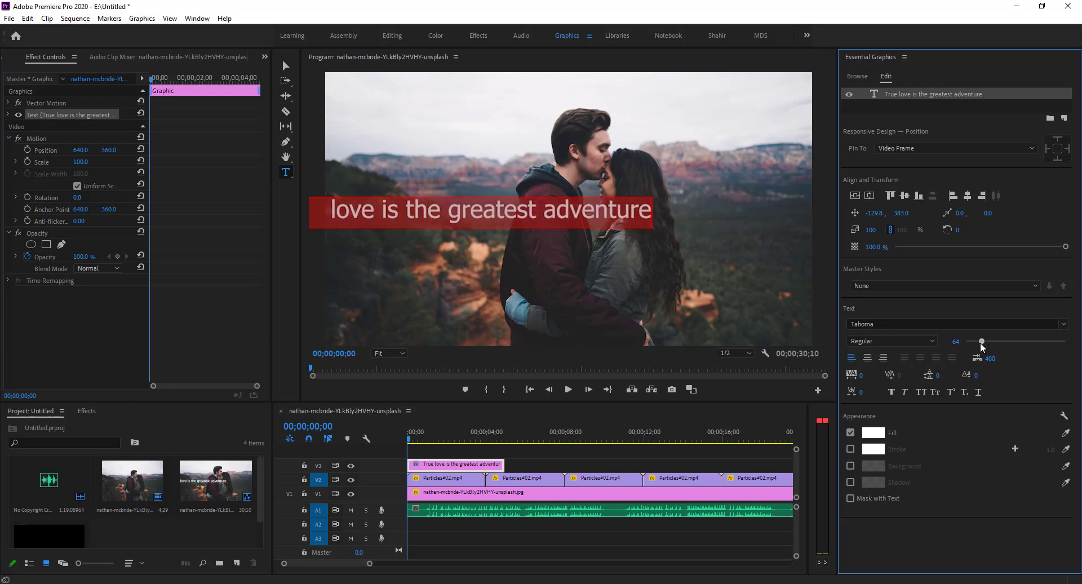
click(869, 195)
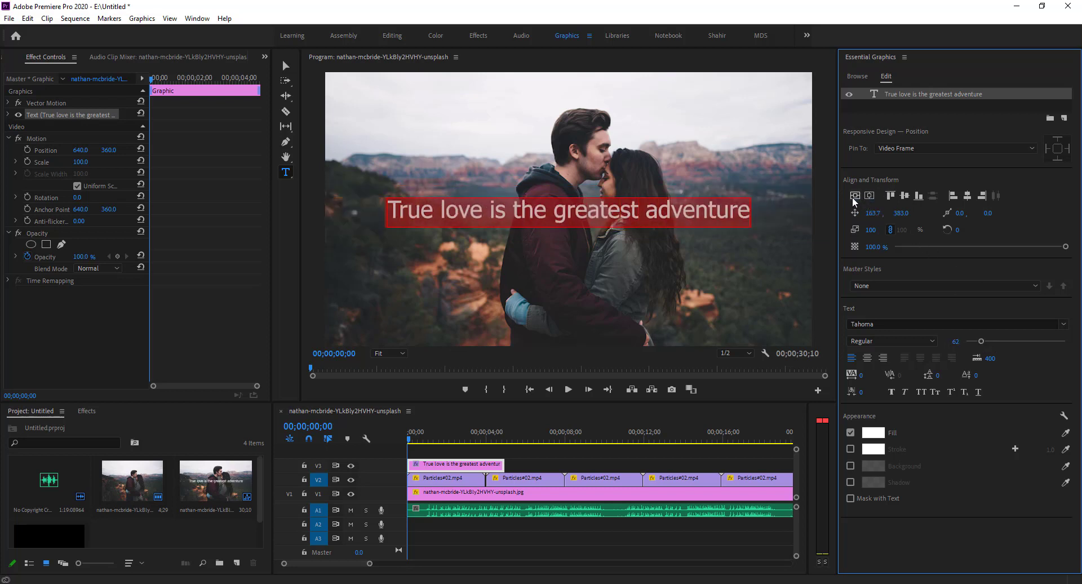
click(854, 195)
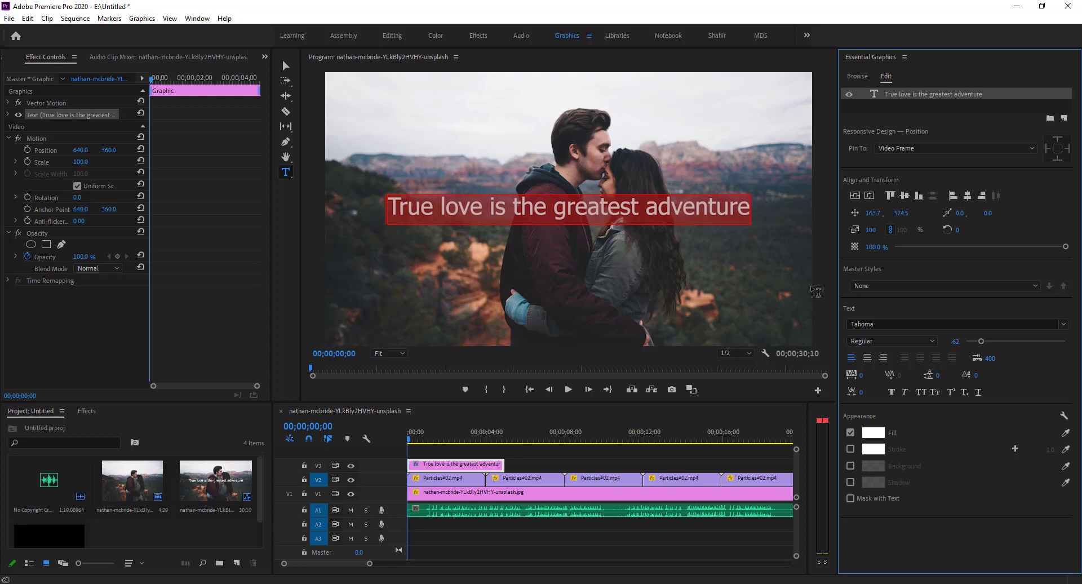
click(921, 392)
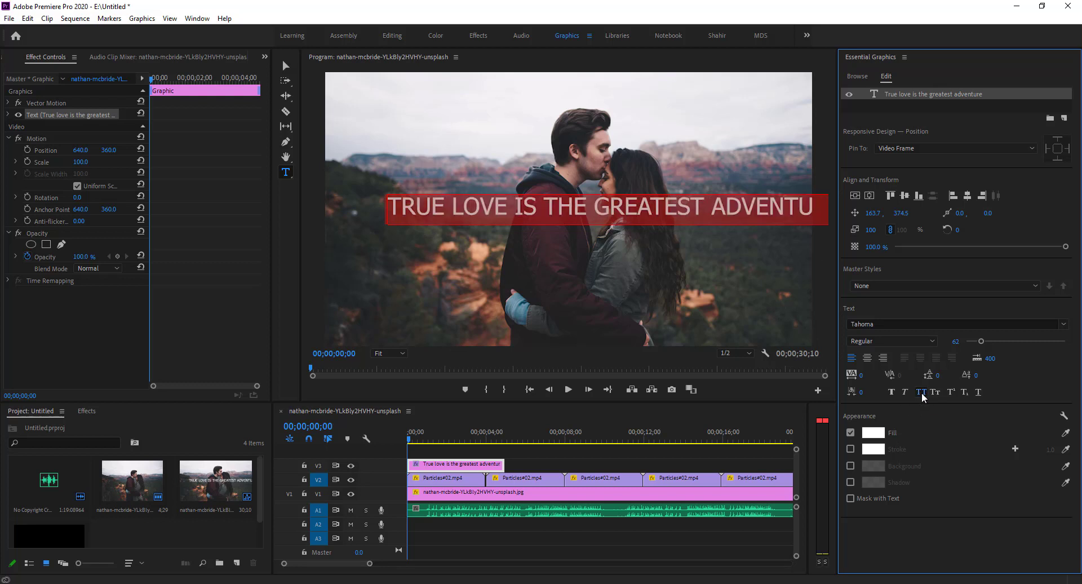
Break the title after IS into two centre-aligned lines and recentre it in the frame
click(673, 302)
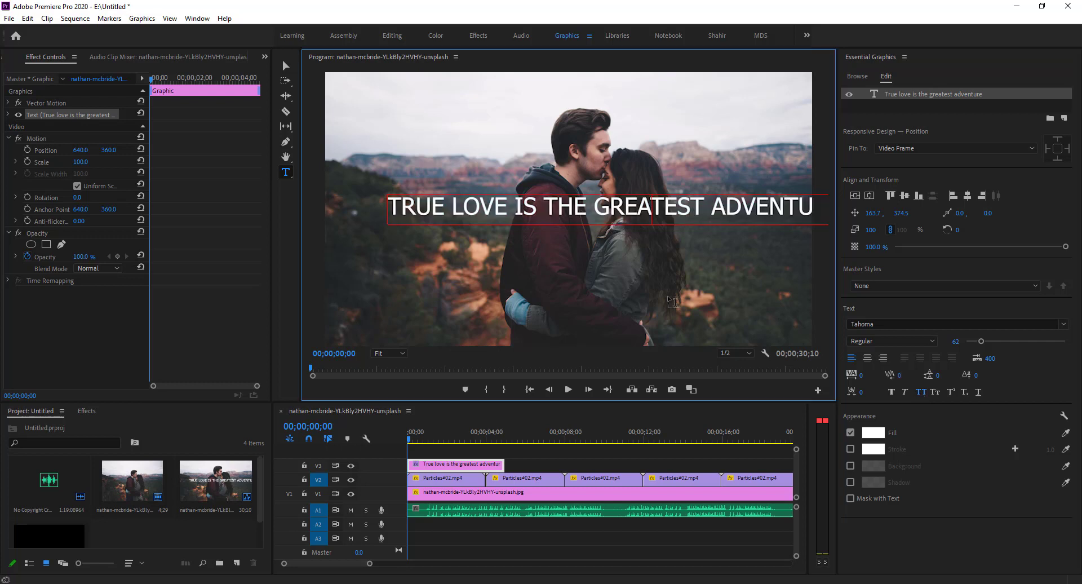
key(Return)
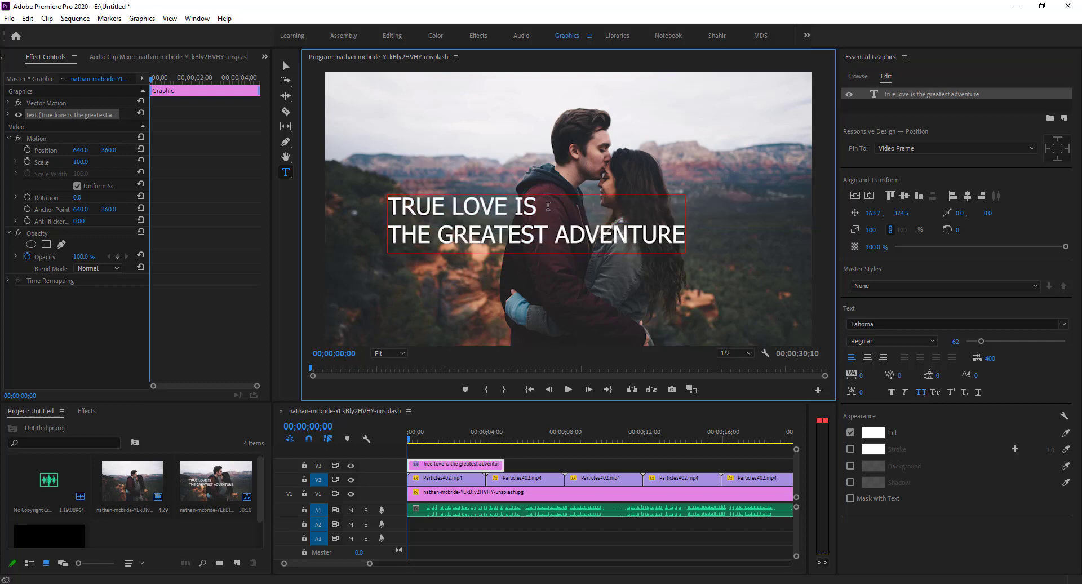
key(ctrl+a)
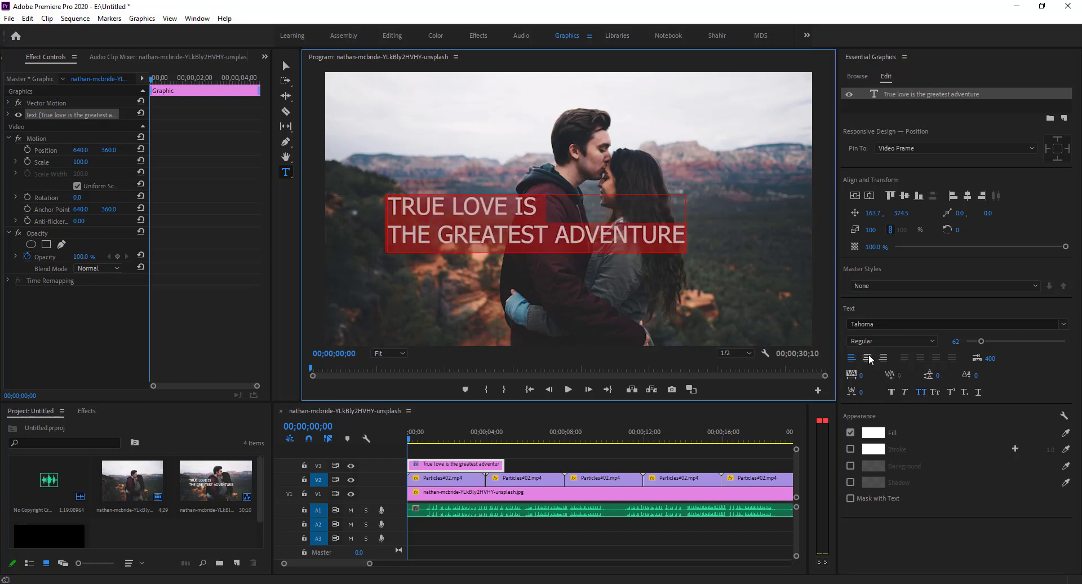
click(867, 358)
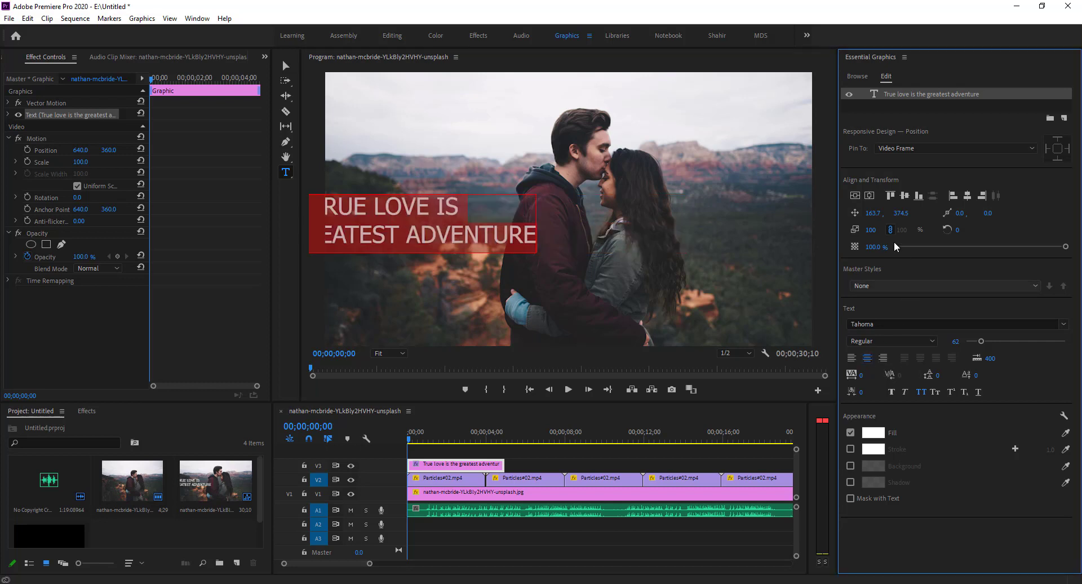
click(855, 196)
click(858, 200)
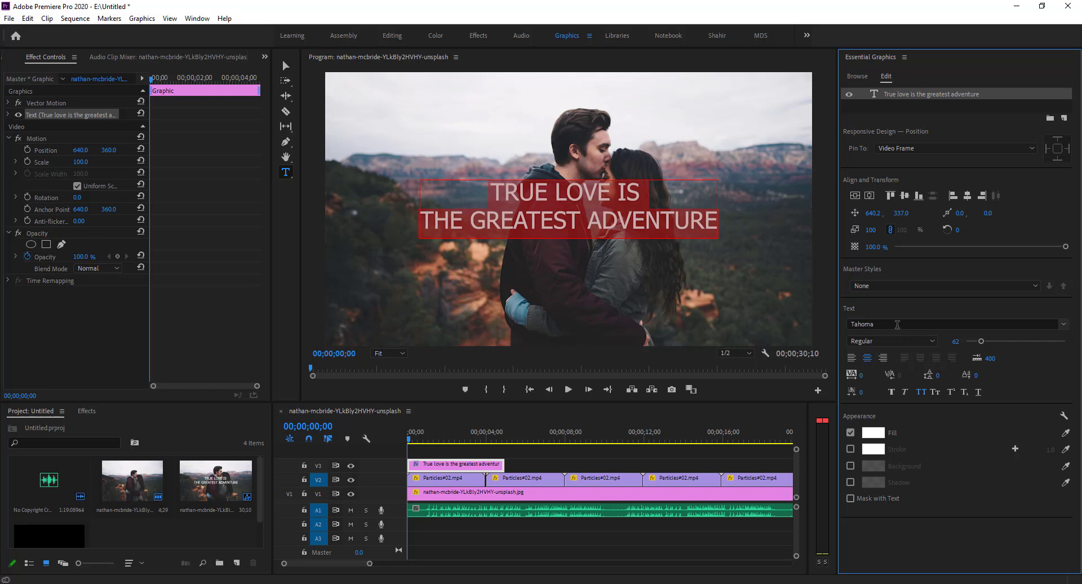
Change the title font to Khand Bold and enlarge it to size 114
click(897, 325)
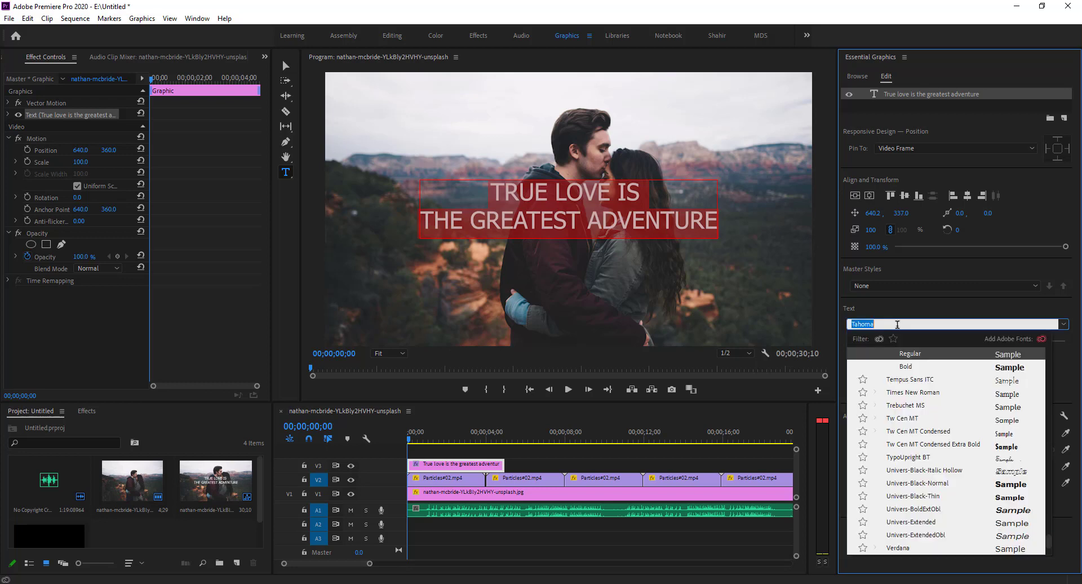
text(kKHA)
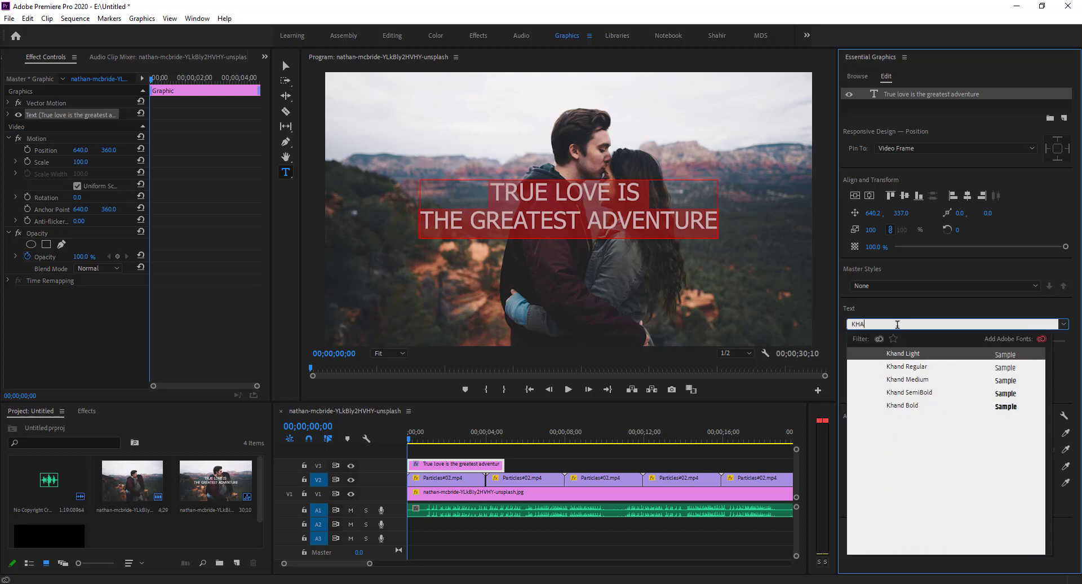
click(923, 406)
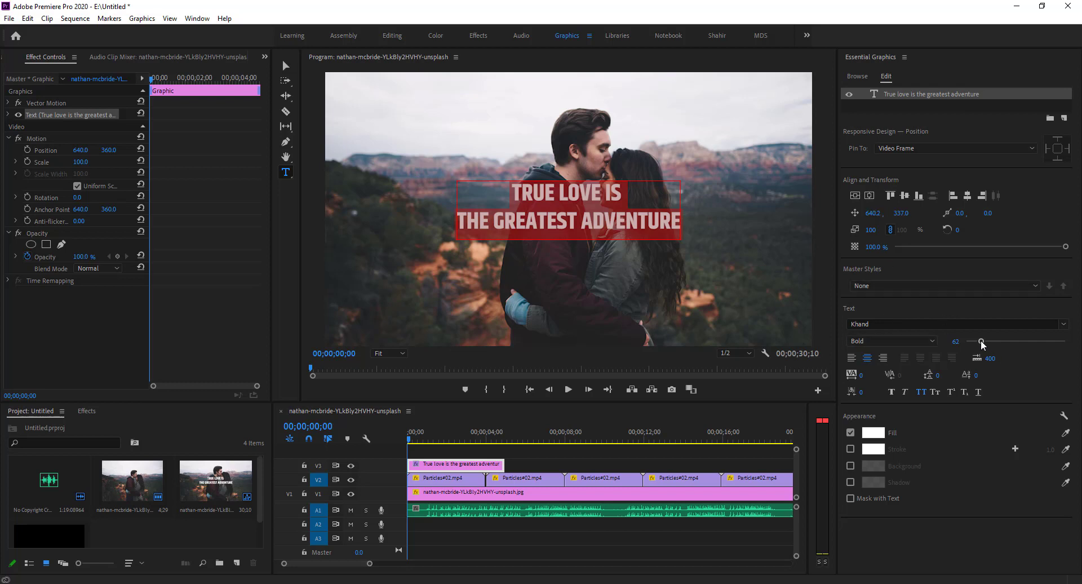
drag(981, 341, 994, 342)
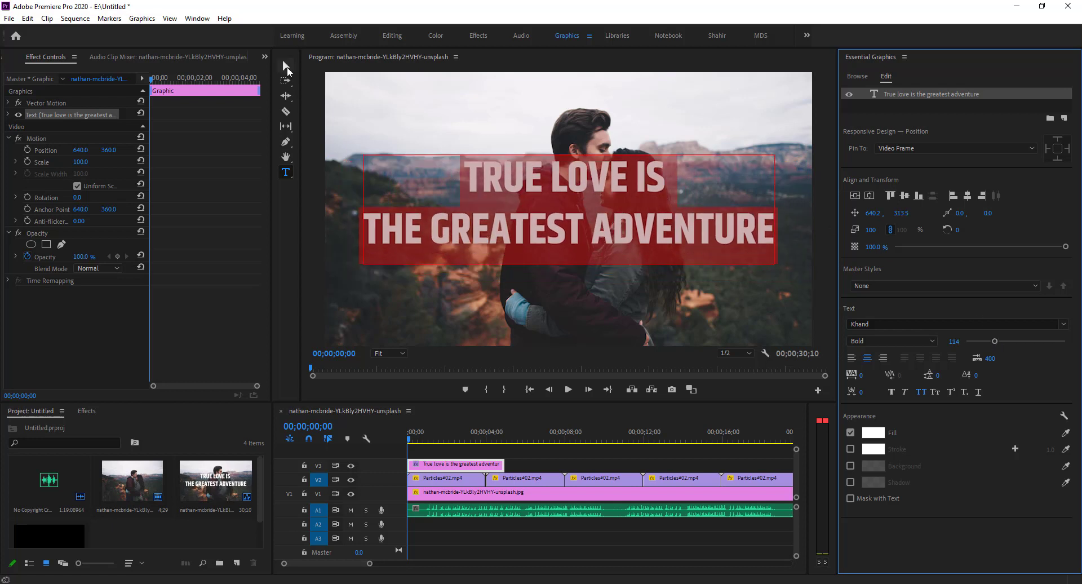
Move the title down into the lower part of the frame
click(287, 67)
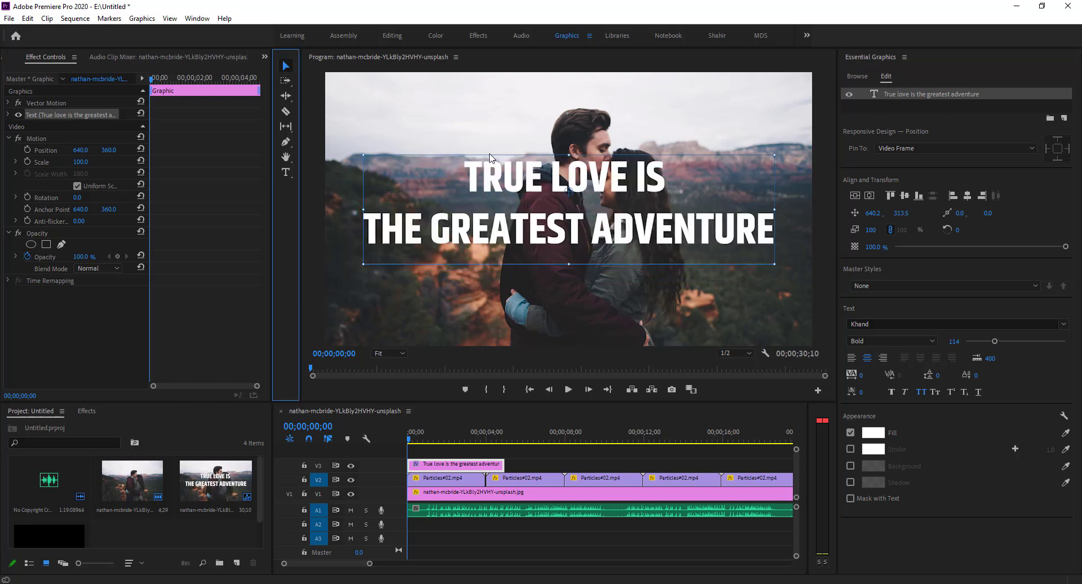
click(600, 202)
drag(599, 203, 600, 266)
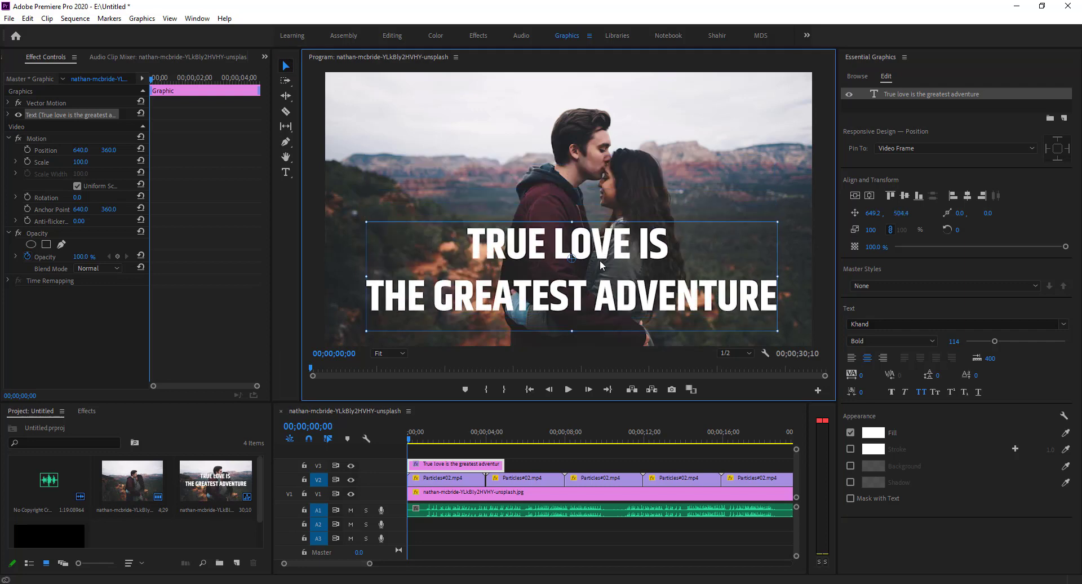
Return to the Editing workspace and stretch the V3 title clip to about 28 seconds
key(alt+shift+3)
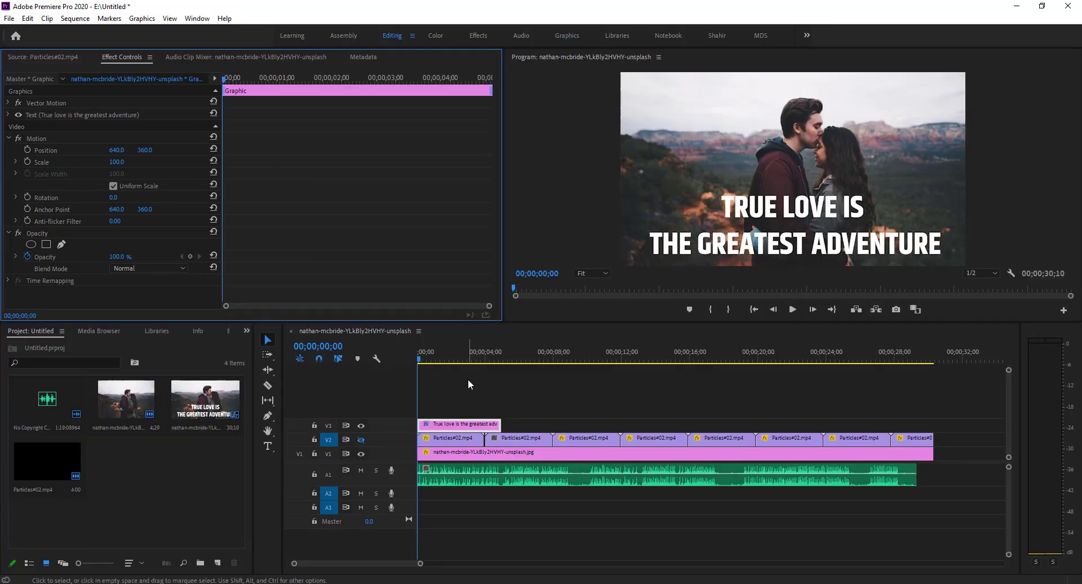
click(522, 416)
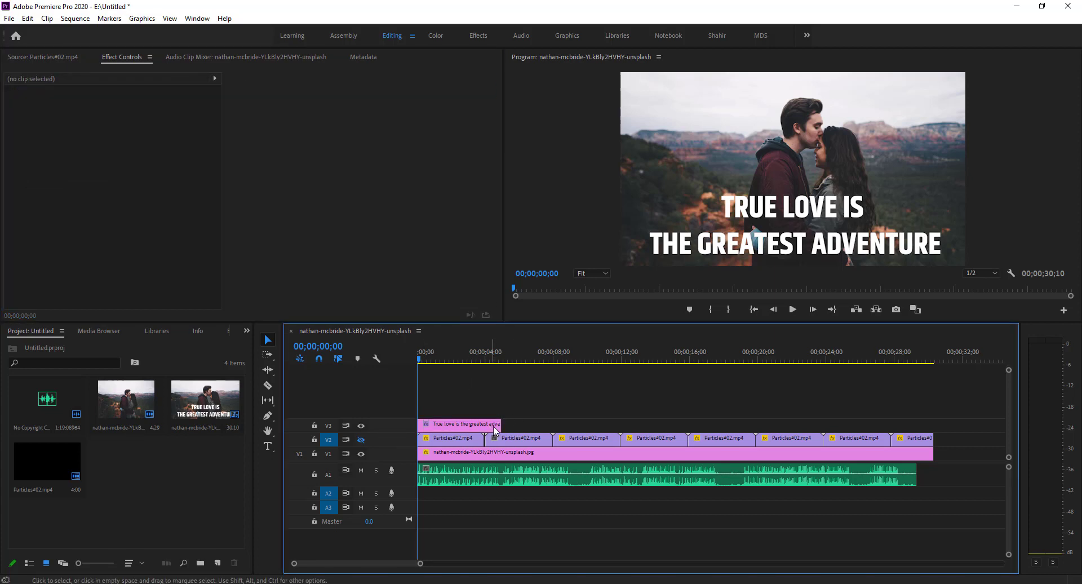
drag(499, 427, 901, 423)
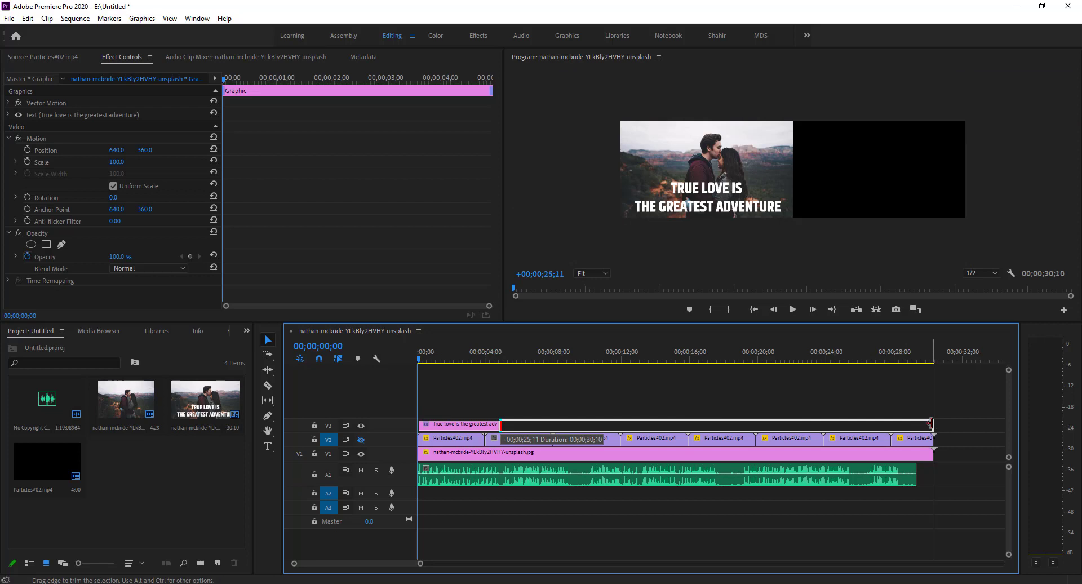
Extend the V3 title clip to the sequence end at 30;10 and widen the Effect Controls property column
drag(901, 424, 932, 424)
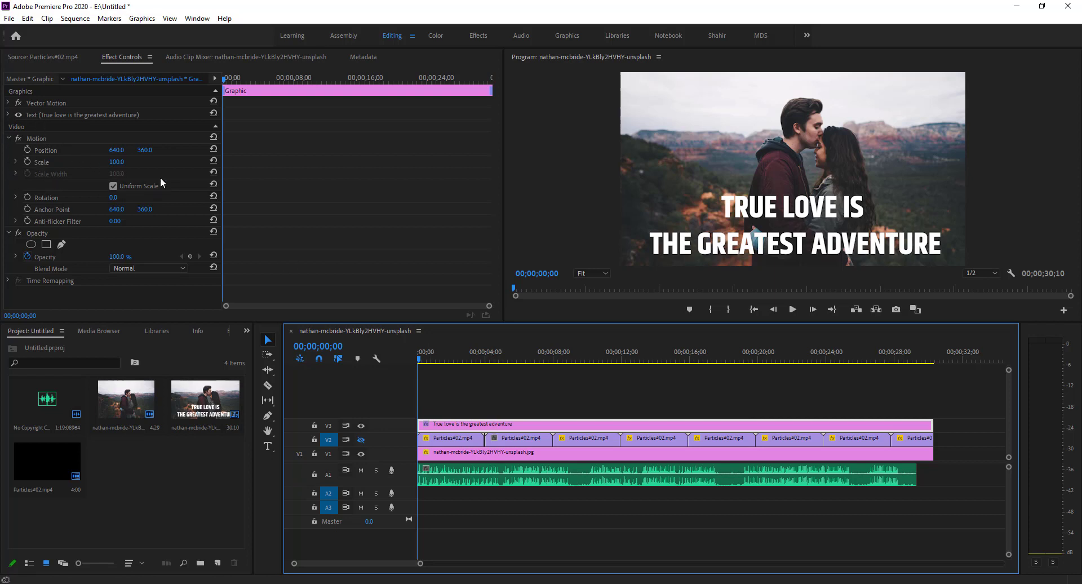
drag(222, 137, 266, 137)
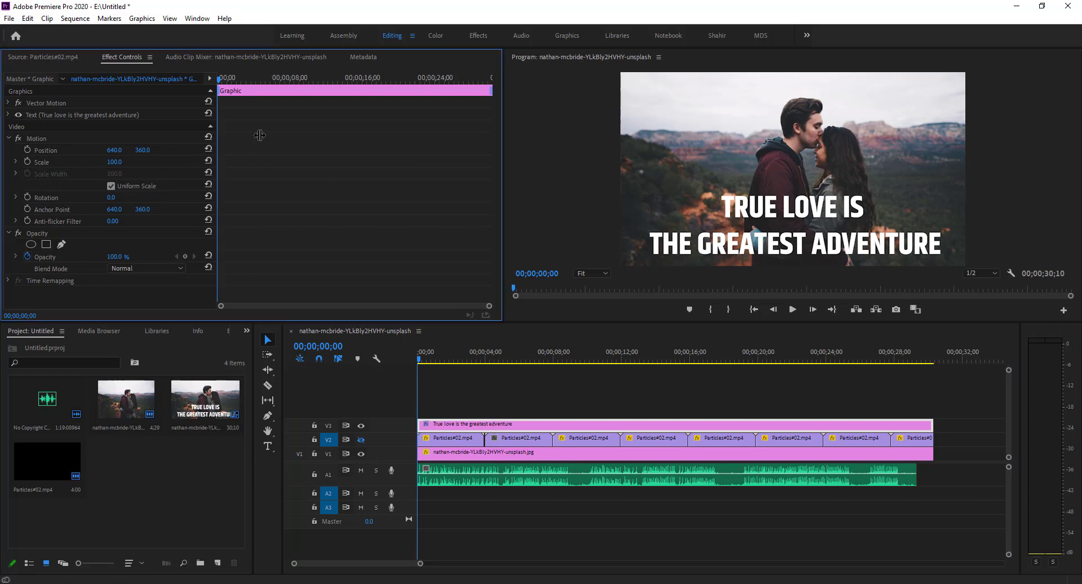
Expand the title's Text settings in Effect Controls and toggle Faux Bold on and off
click(9, 103)
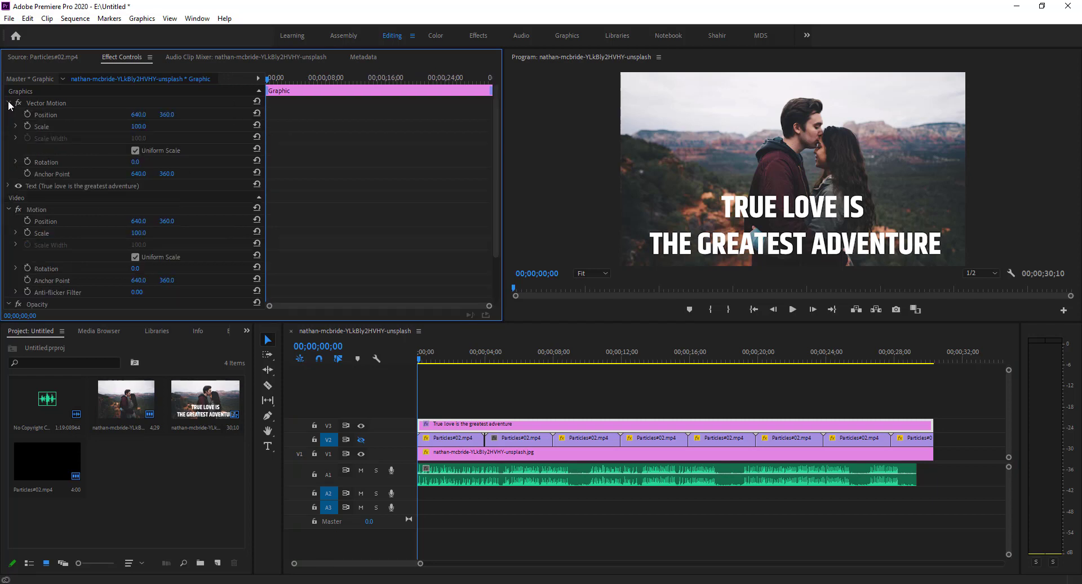
click(8, 103)
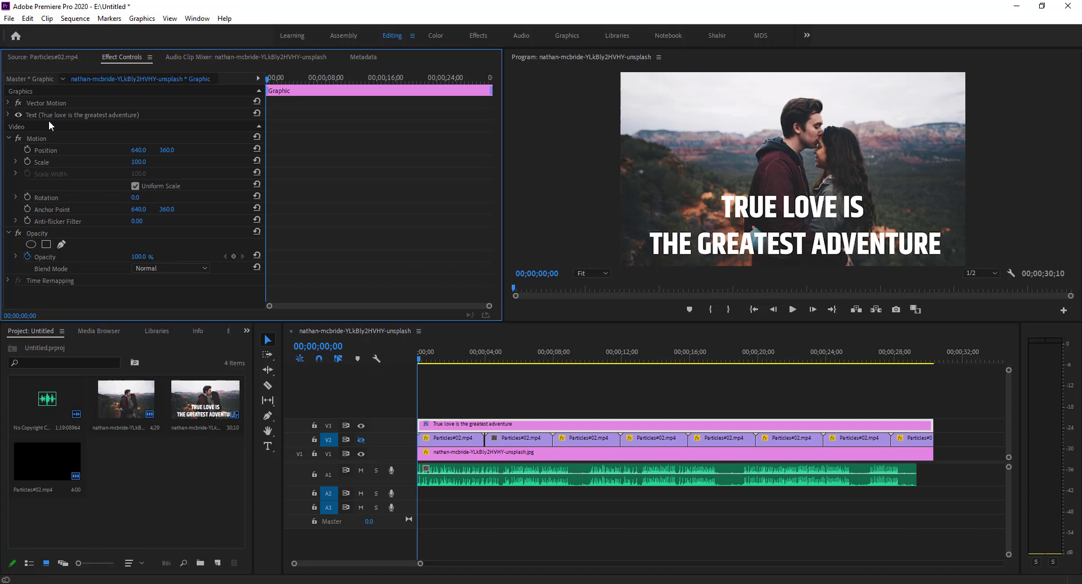
click(8, 115)
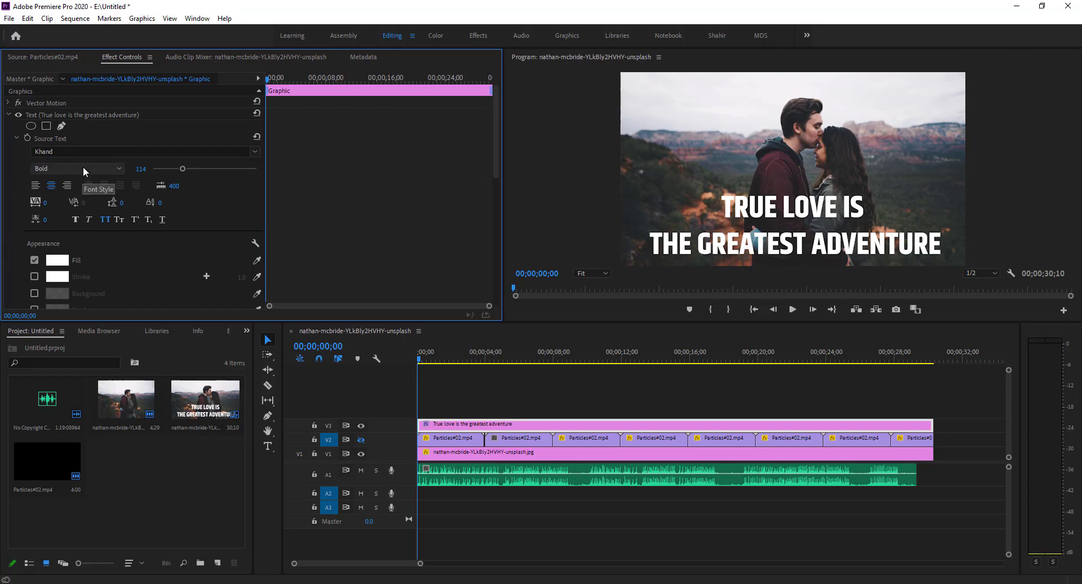
click(77, 220)
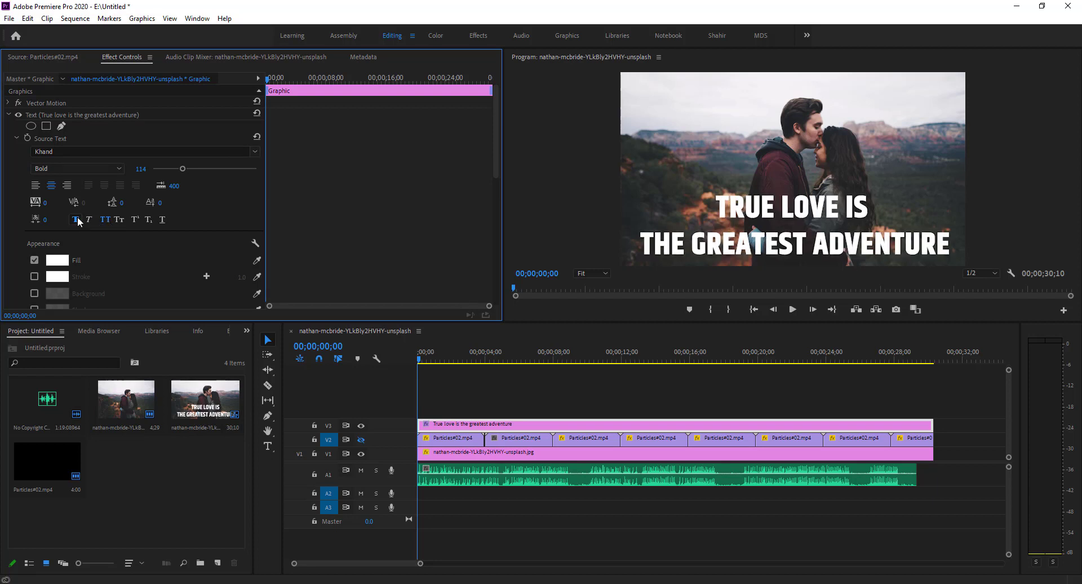
click(77, 219)
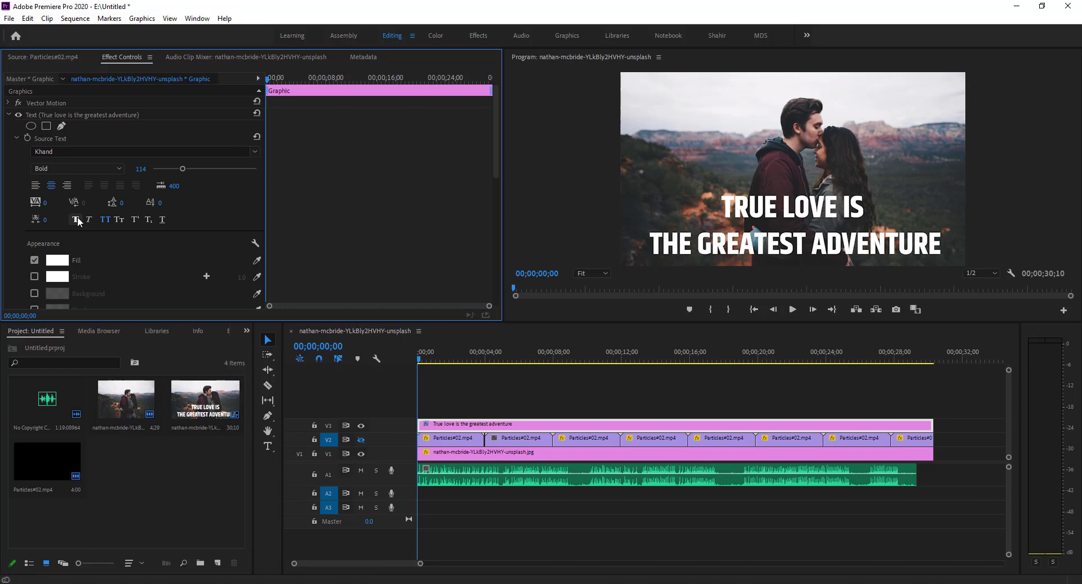
Change the text fill to red, then set it back to white
click(57, 260)
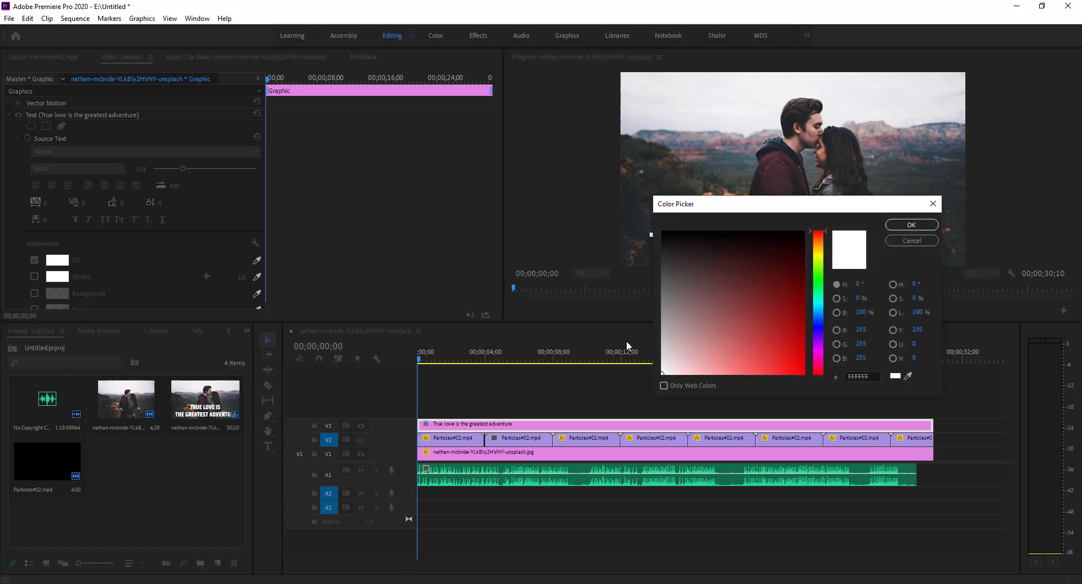
click(767, 333)
click(911, 225)
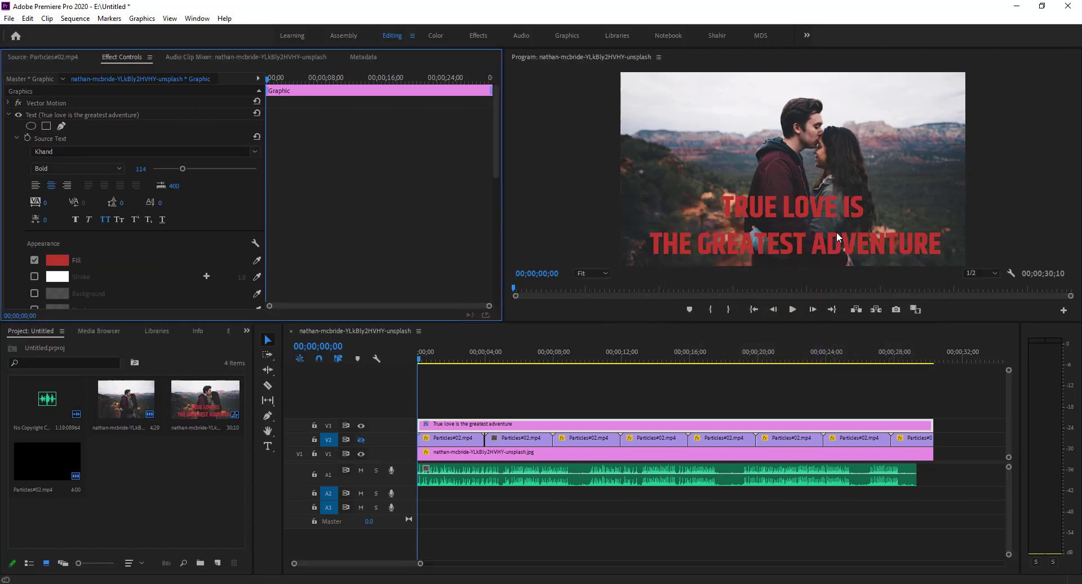
click(66, 259)
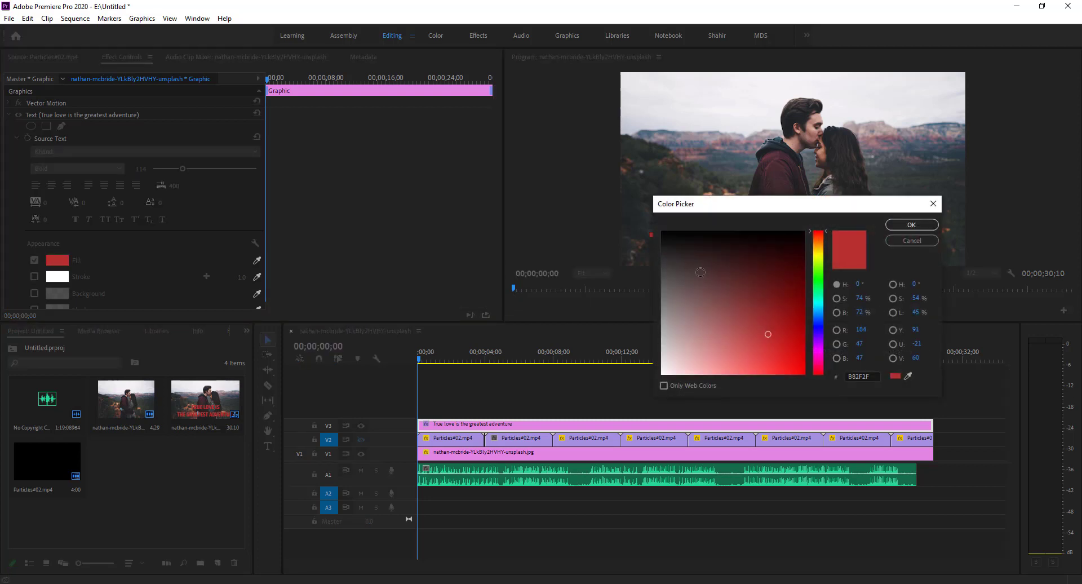
click(662, 373)
click(911, 225)
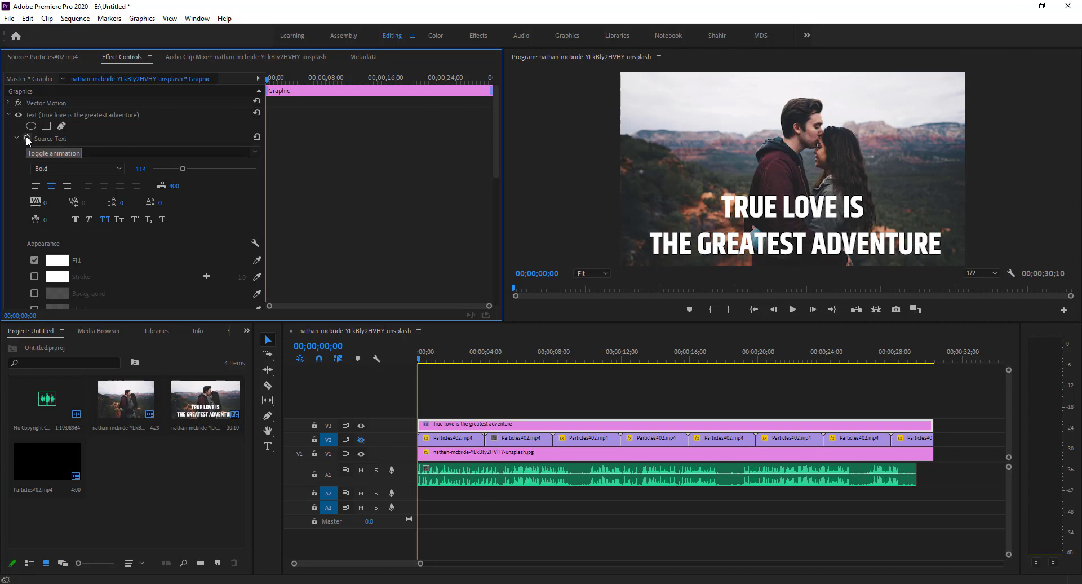
Edit the title text down to just 'T'
double_click(736, 212)
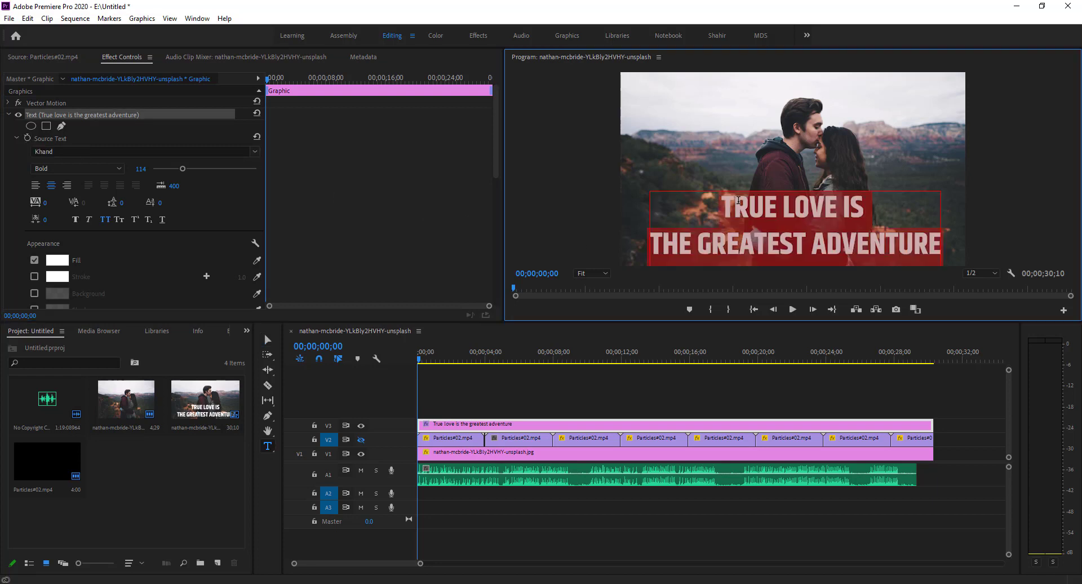
drag(743, 212, 945, 256)
key(BackSpace)
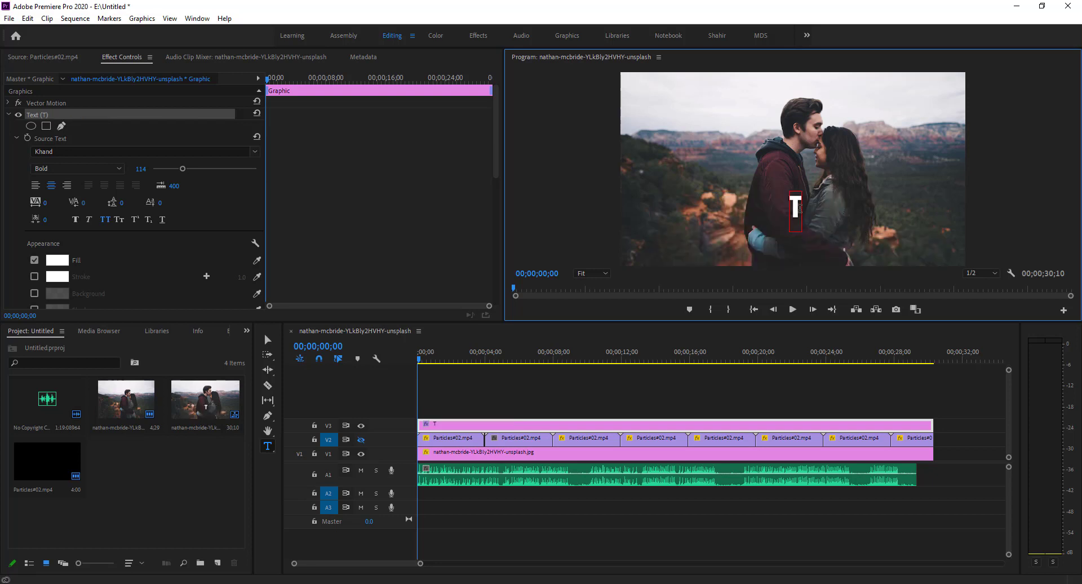
Enable Source Text keyframing, zoom the timeline, and move the playhead to frame 00;00;00;04
click(29, 142)
click(28, 141)
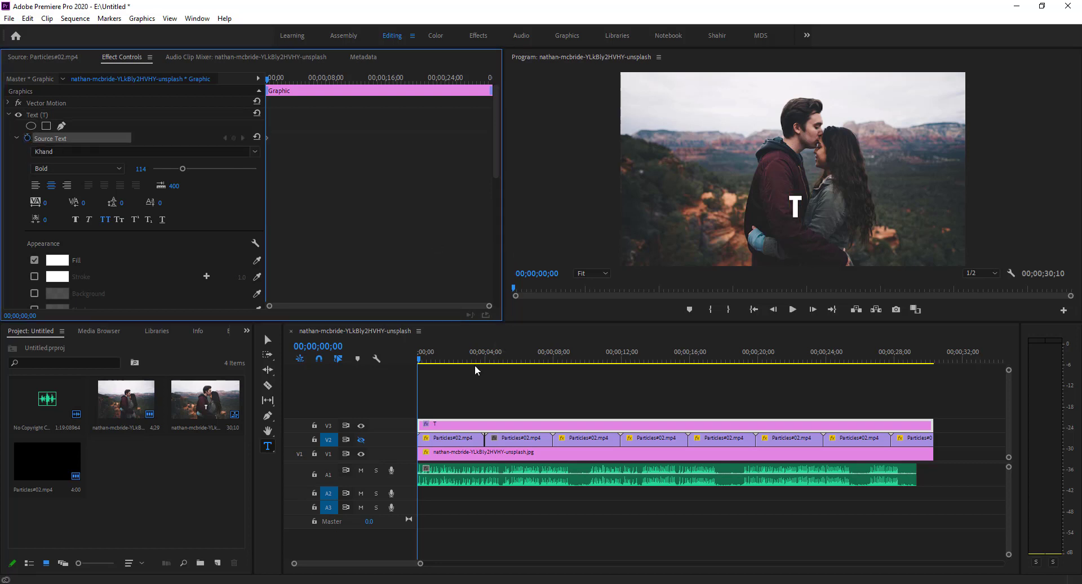
key(equal)
scroll(433, 469, up, 3)
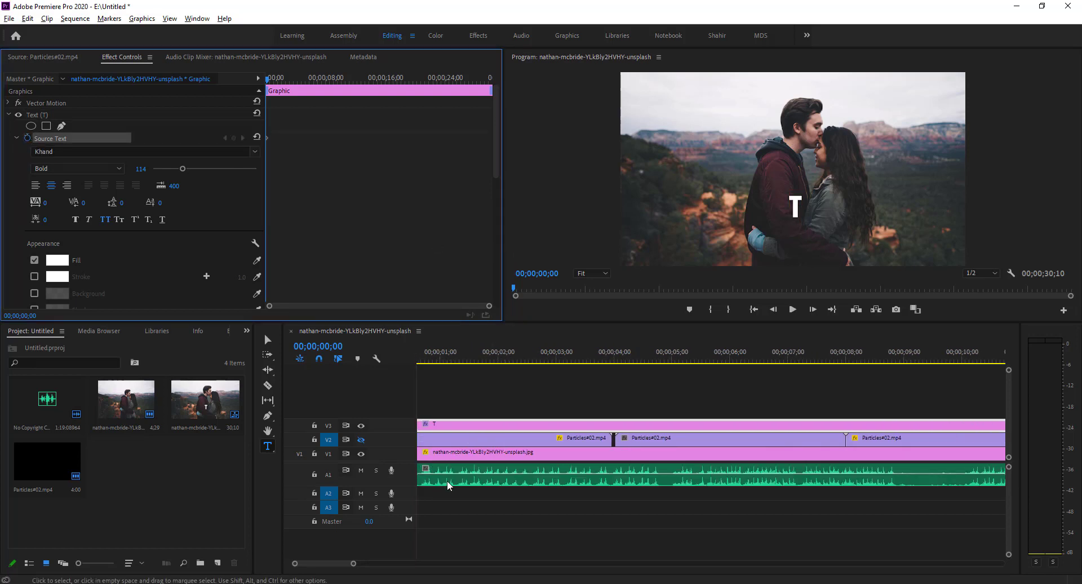
scroll(303, 565, up, 1)
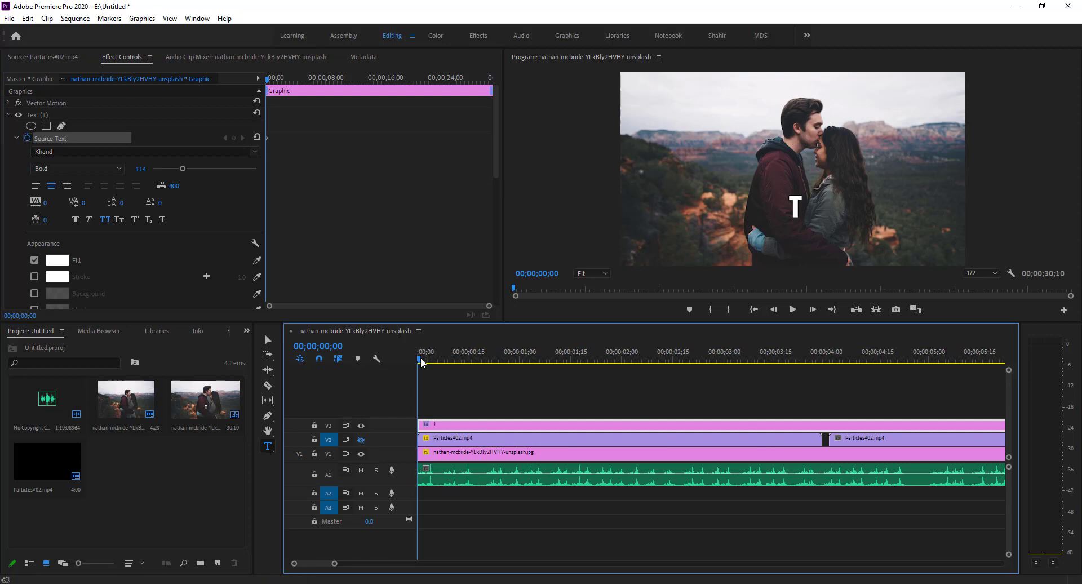
drag(422, 361, 432, 364)
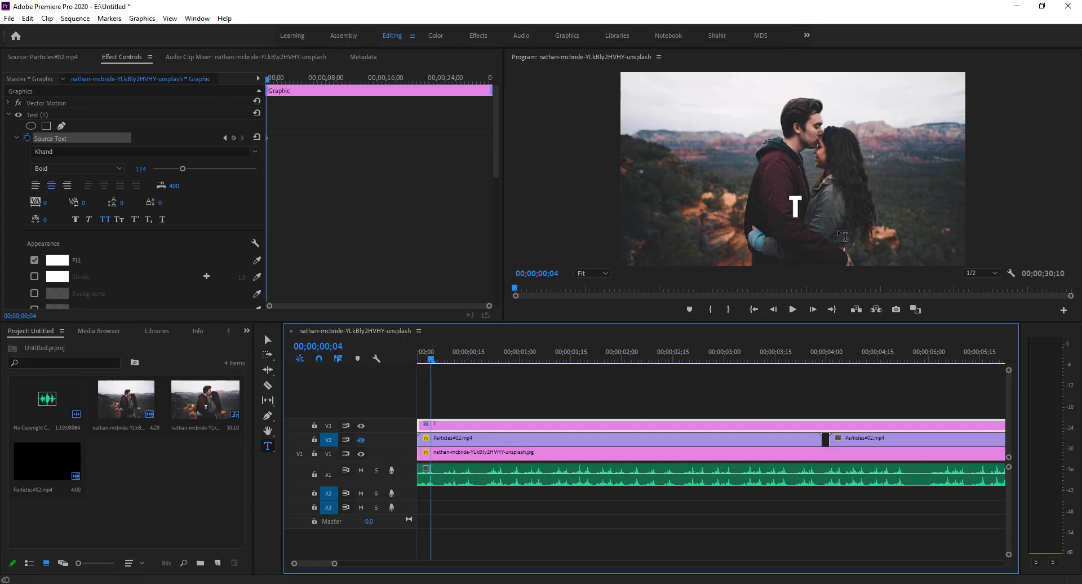
At frame 4, restore the full title and cut it down to 'TR'
click(798, 201)
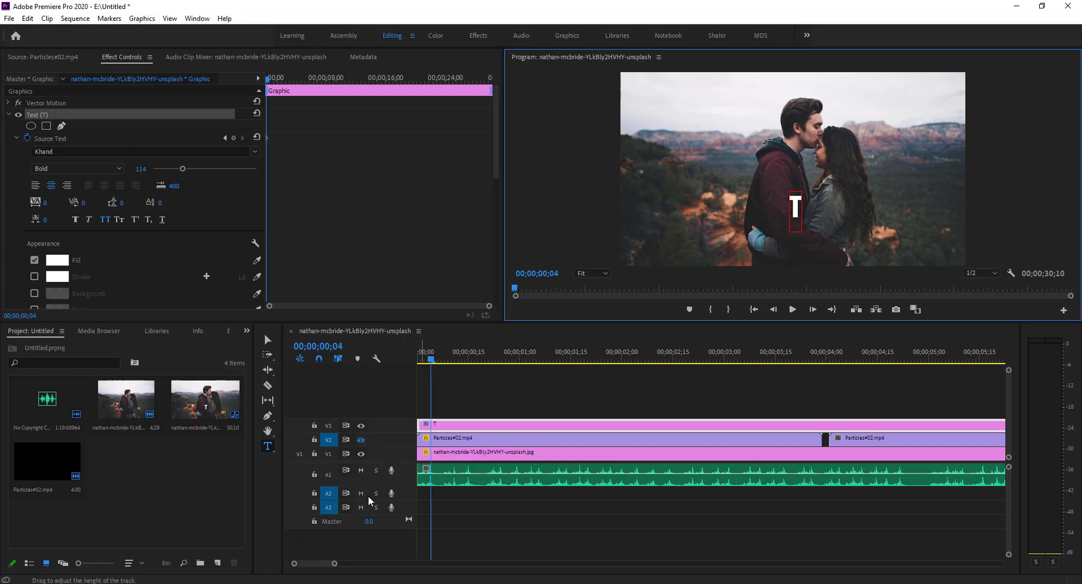
text(TRUE LOVE IS THE GREATEST ADVENTURE)
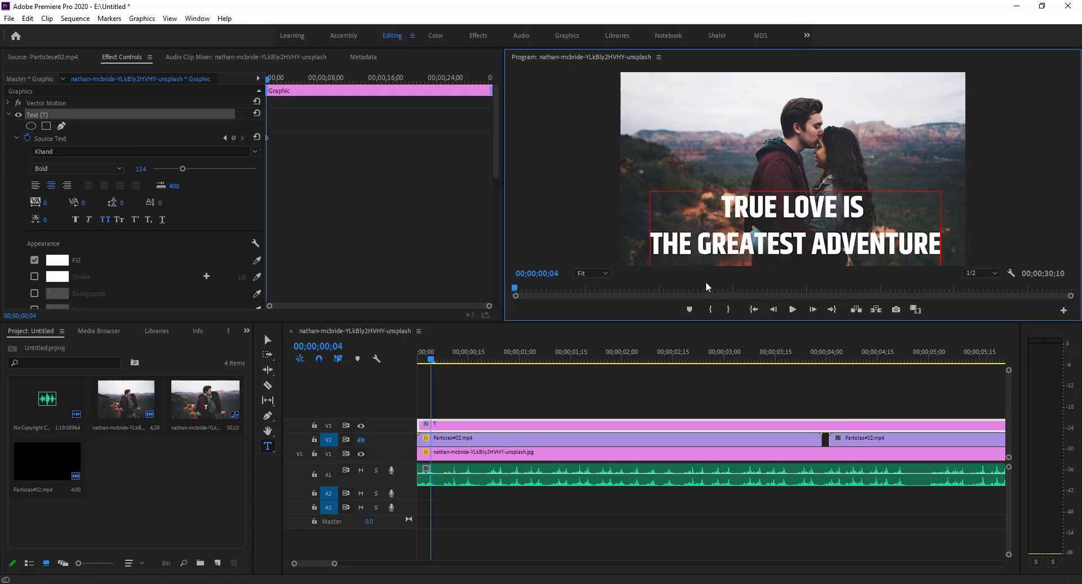
drag(751, 204, 939, 256)
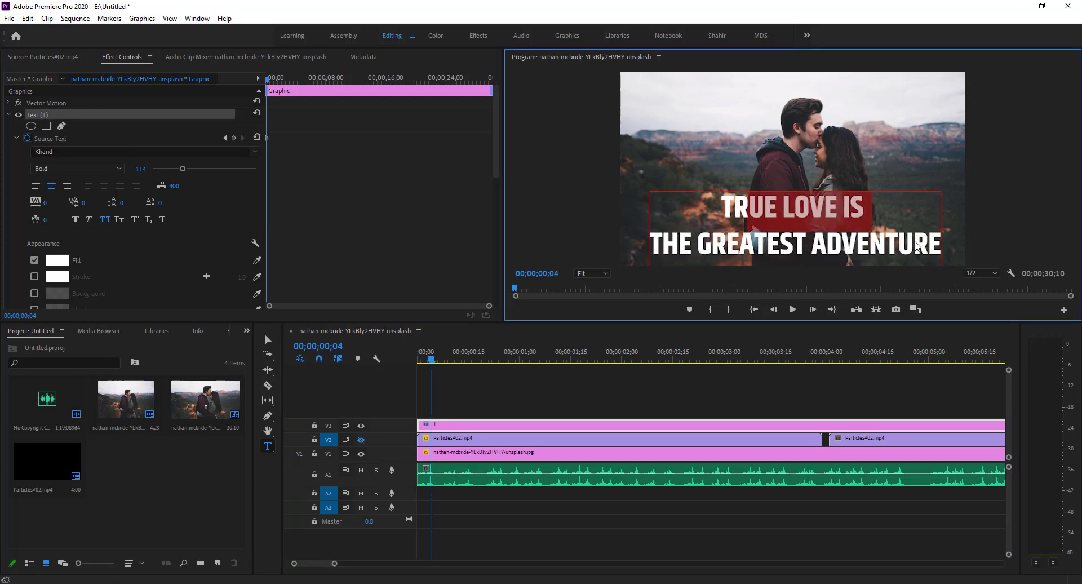
key(BackSpace)
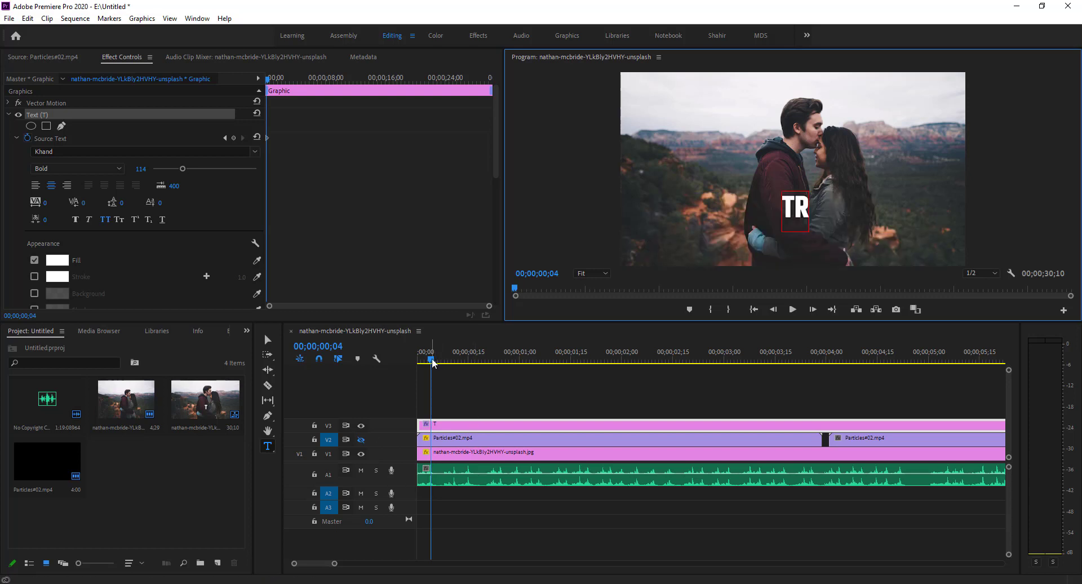
At frame 11, retype the full title and trim it to 'TRU'
drag(432, 361, 456, 363)
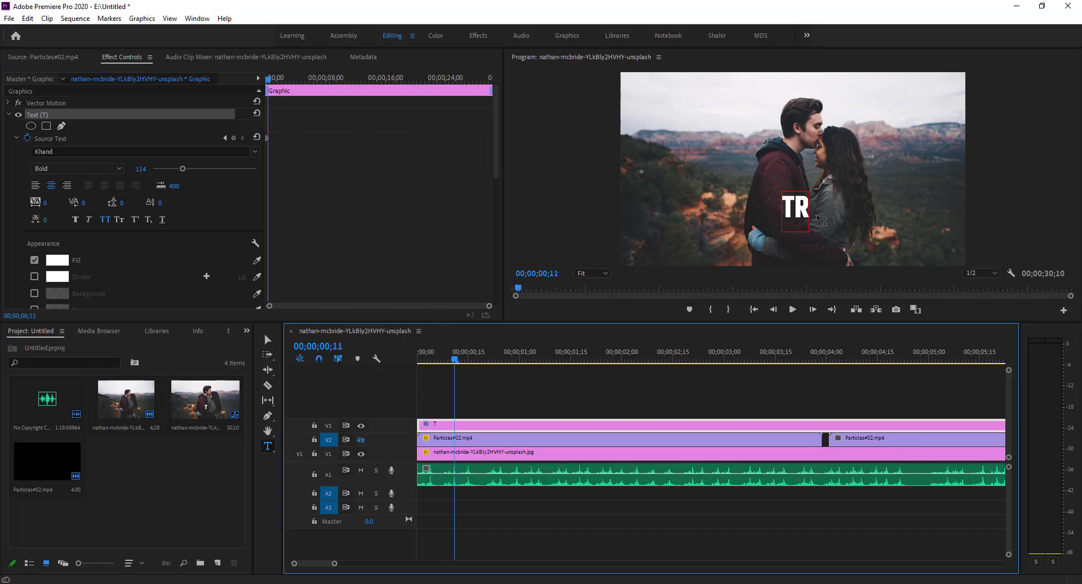
click(807, 201)
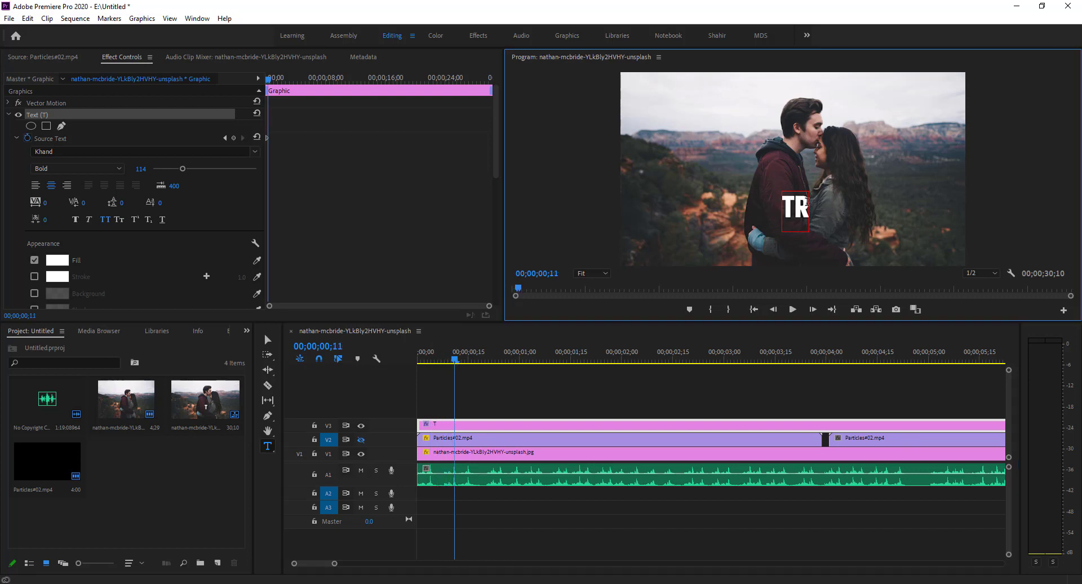
text(UE LOVE IS)
key(Return)
text(THE GREATEST ADVENTURE)
drag(766, 205, 940, 249)
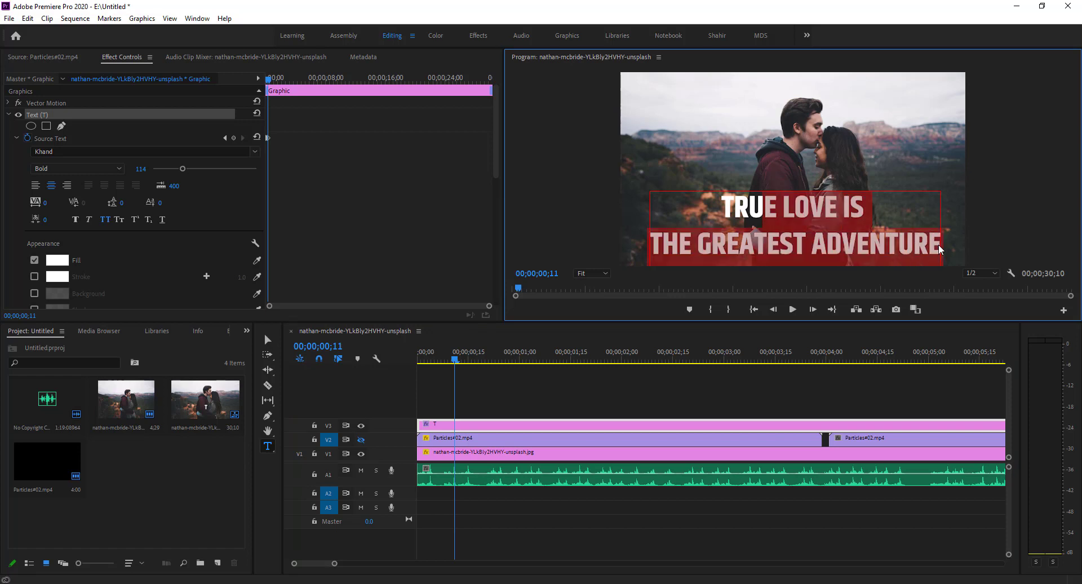
key(BackSpace)
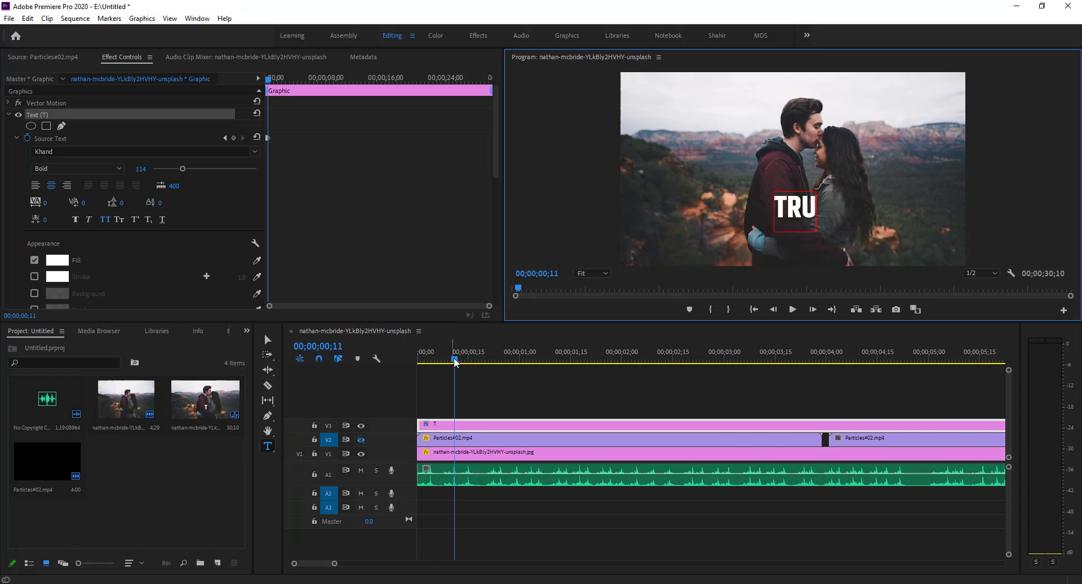
At frame 15, restore the full title and select everything after 'TRUE'
drag(455, 361, 468, 362)
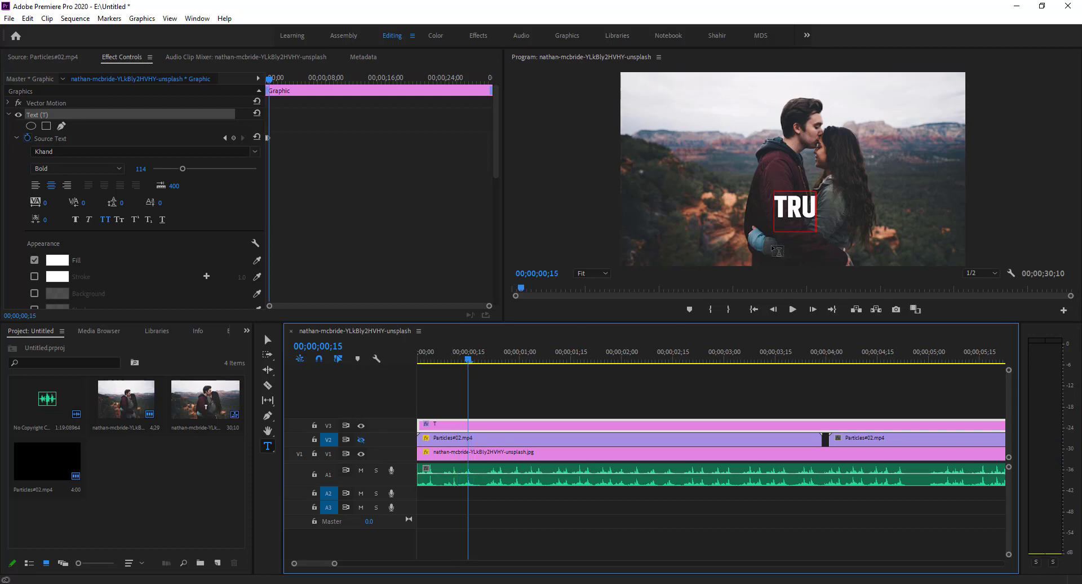
click(812, 208)
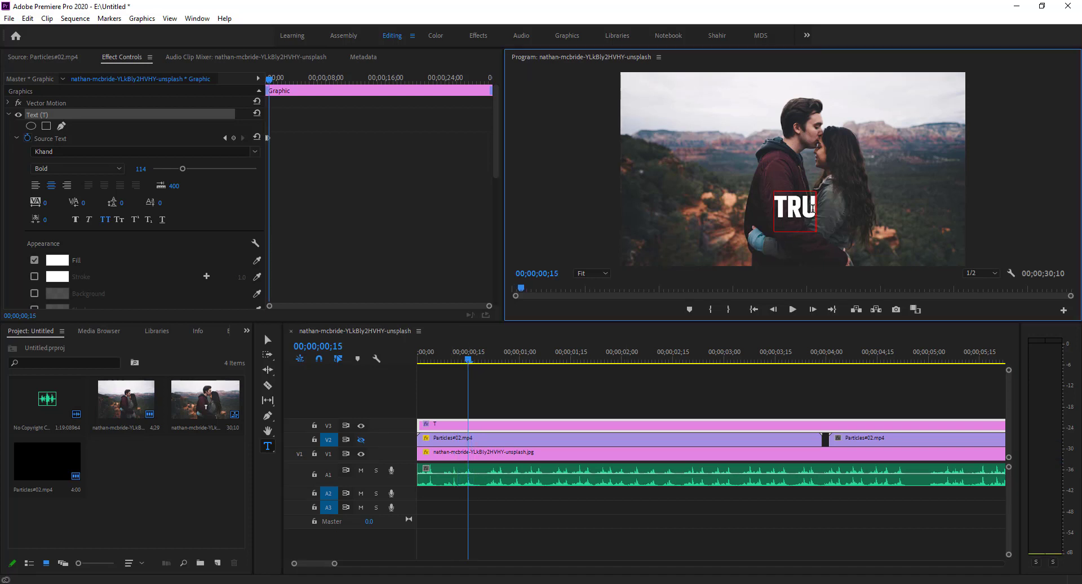
key(ctrl+z)
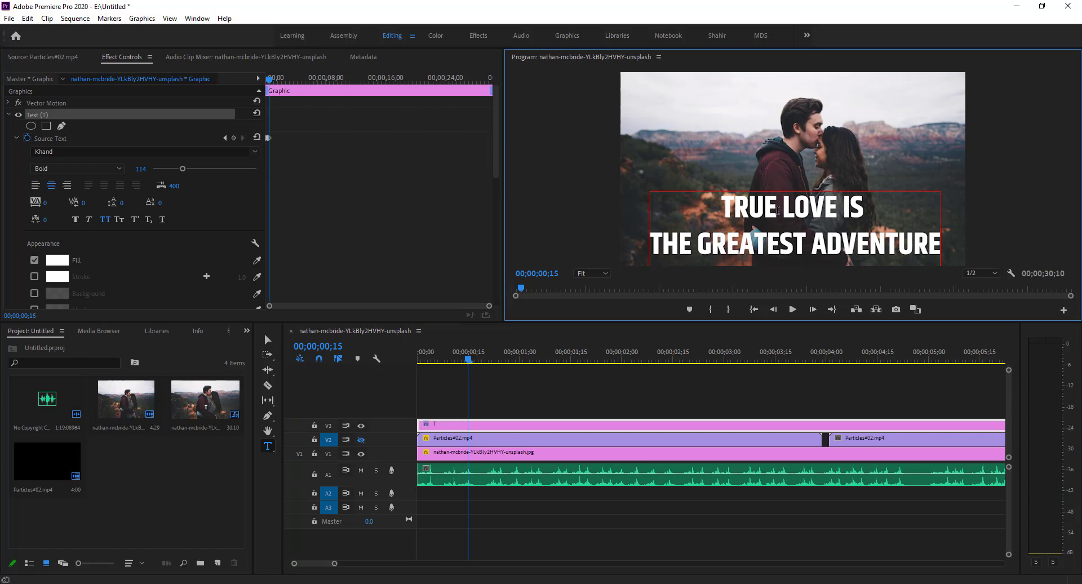
drag(777, 210, 939, 253)
key(ctrl+c)
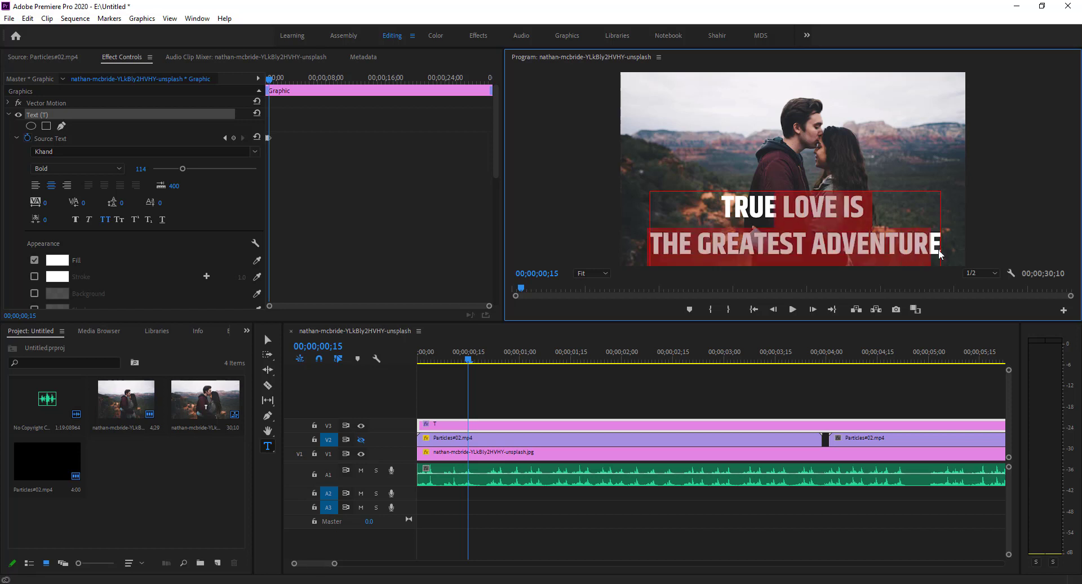
At 00;00;00;22, paste the full title back and trim it to 'TRUE L'
key(BackSpace)
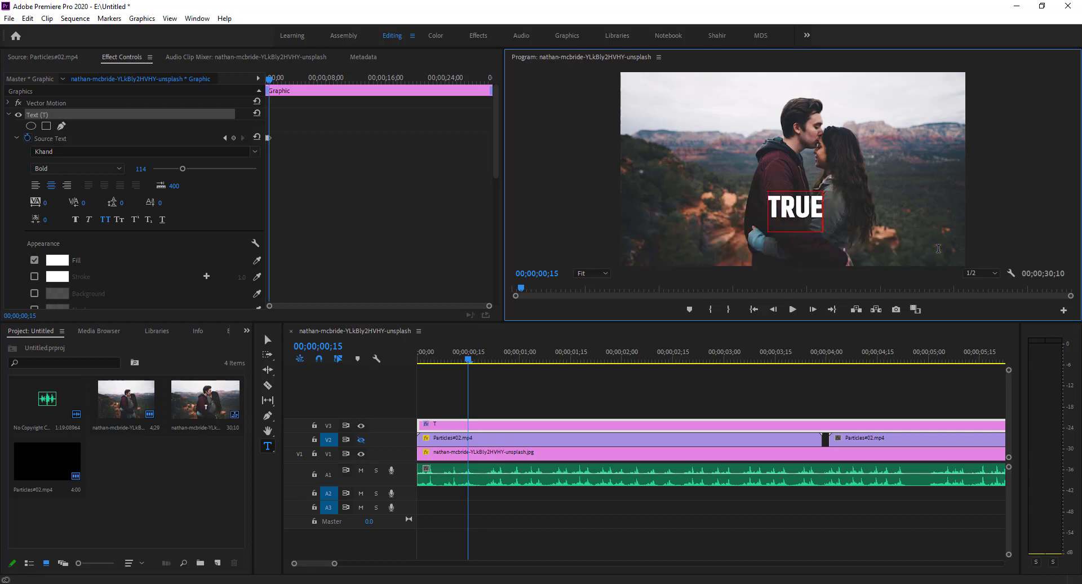
drag(468, 359, 493, 360)
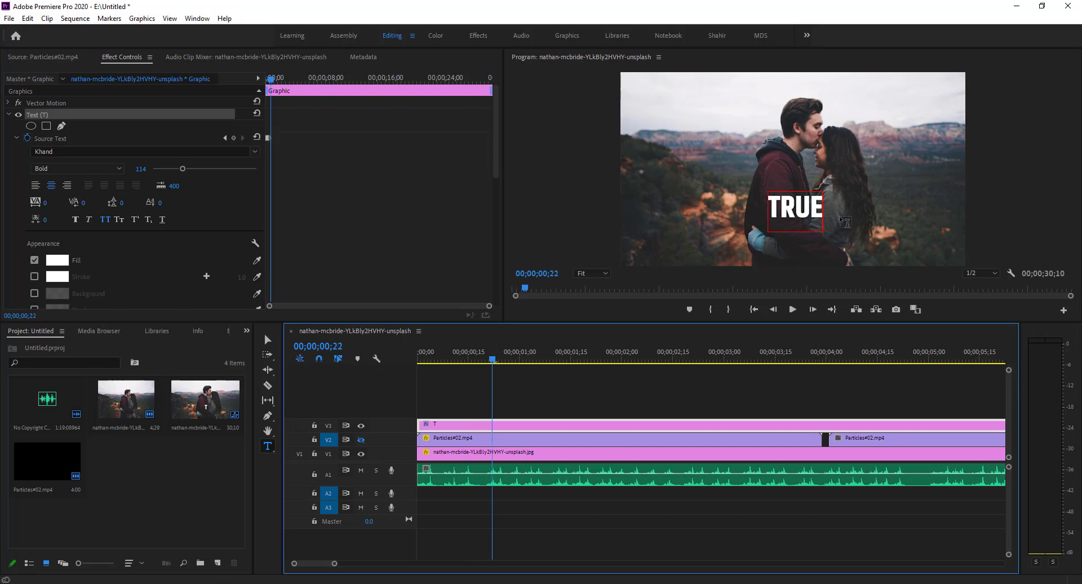
click(821, 204)
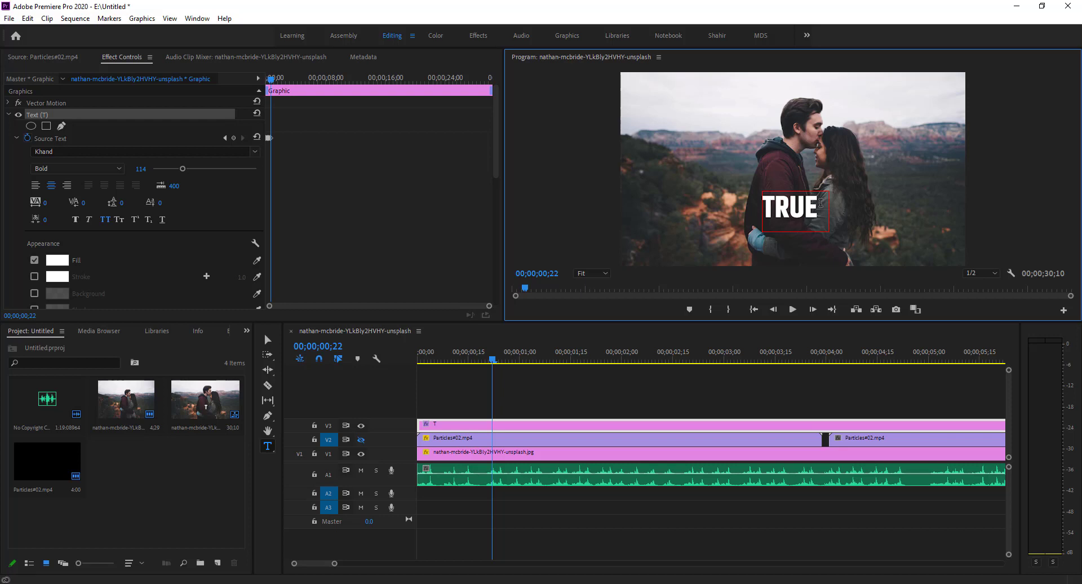
key(ctrl+v)
drag(802, 206, 939, 250)
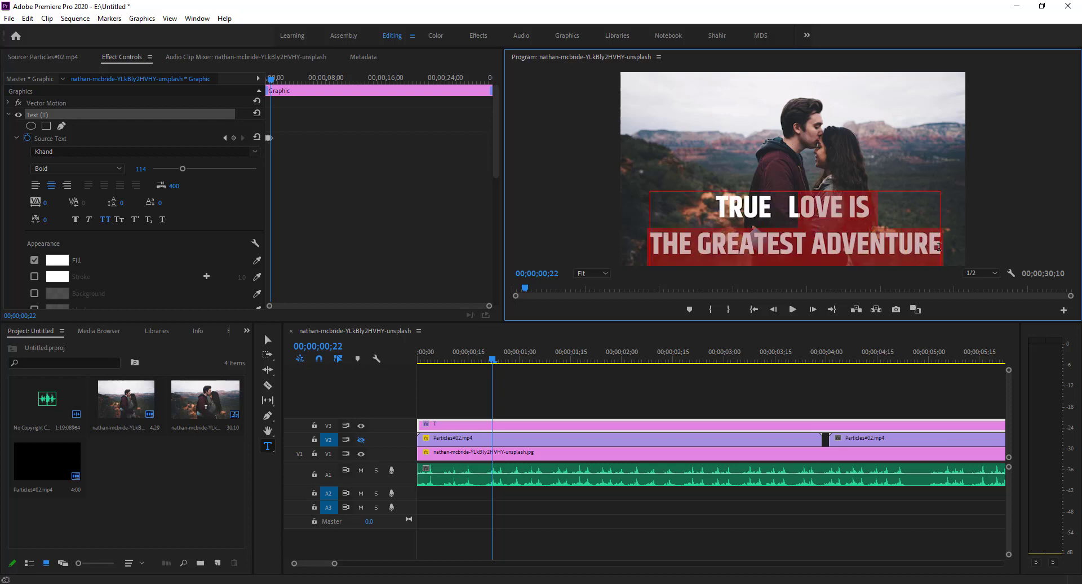
key(BackSpace)
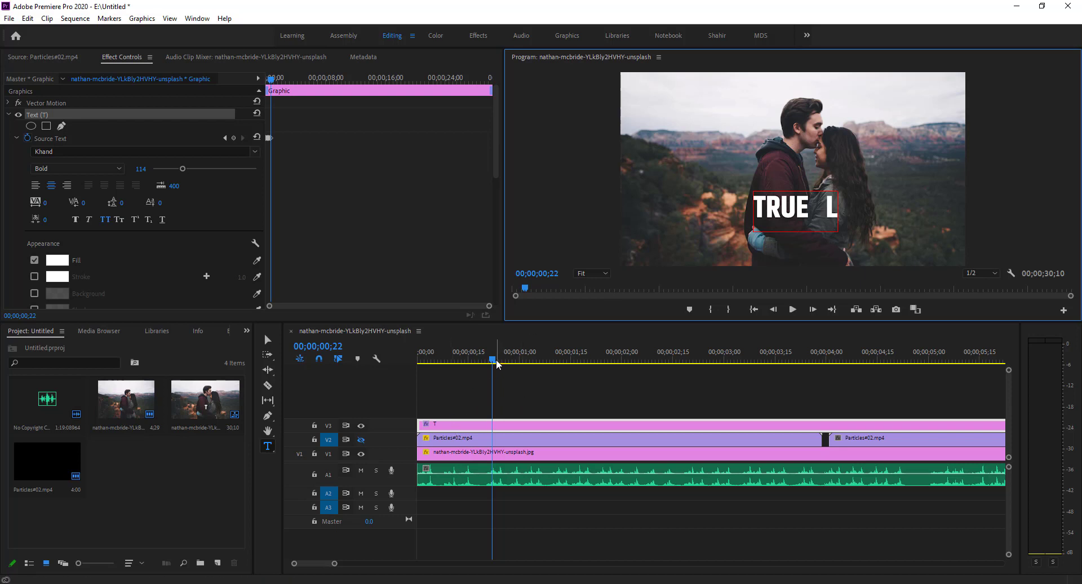
At 00;00;00;29, select the title text from LOVE IS onward to leave 'TRUE LO'
click(502, 360)
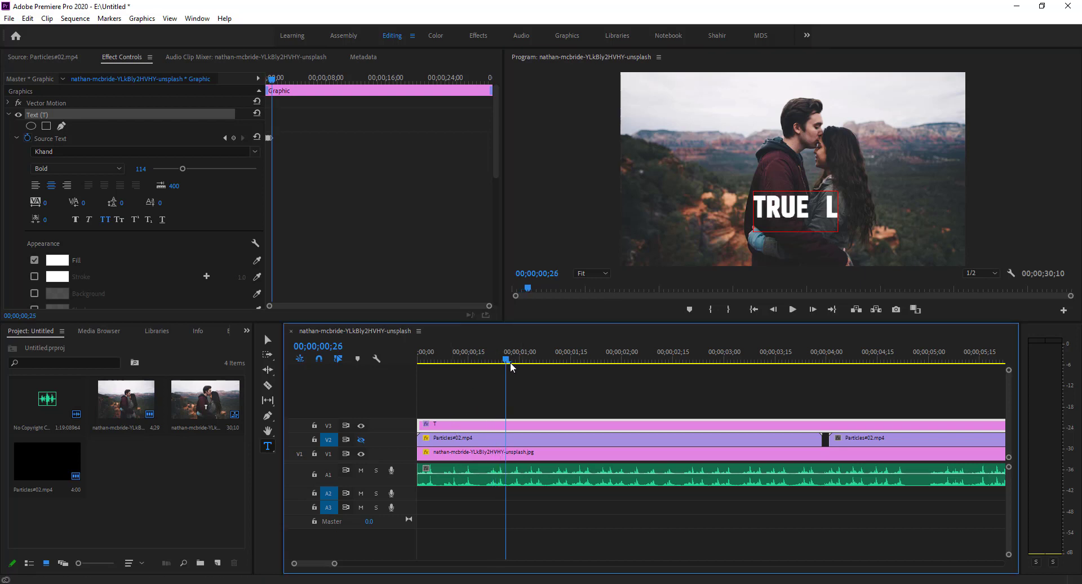
drag(503, 366, 516, 363)
click(832, 209)
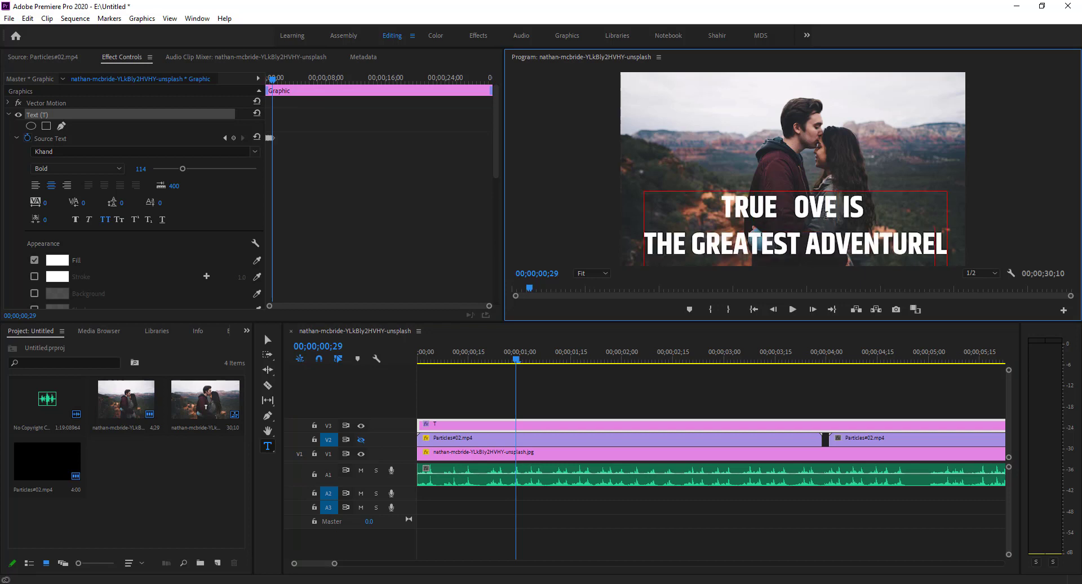
click(833, 208)
text(L)
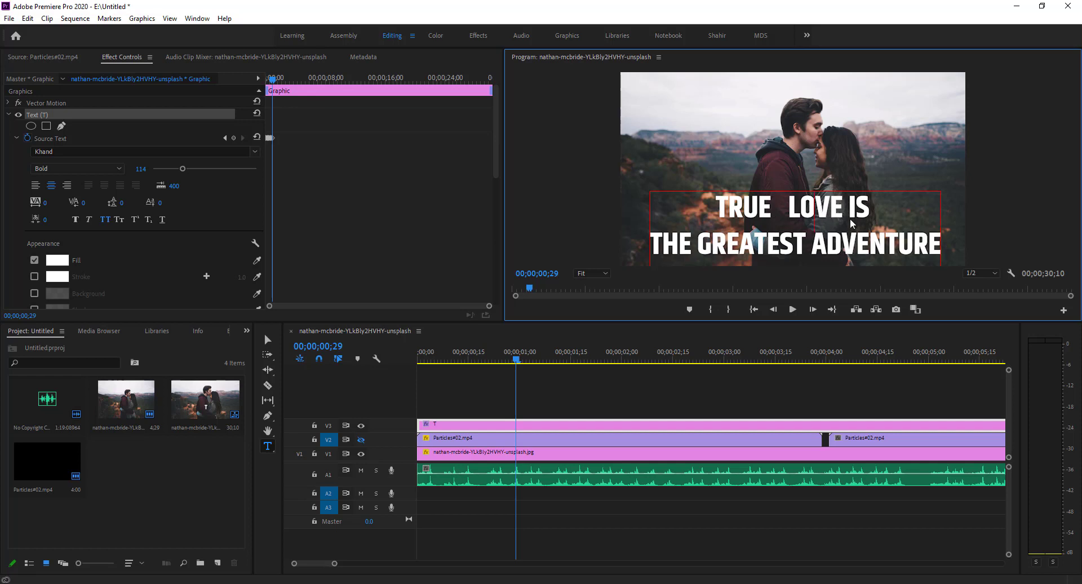
drag(851, 223, 938, 253)
key(Escape)
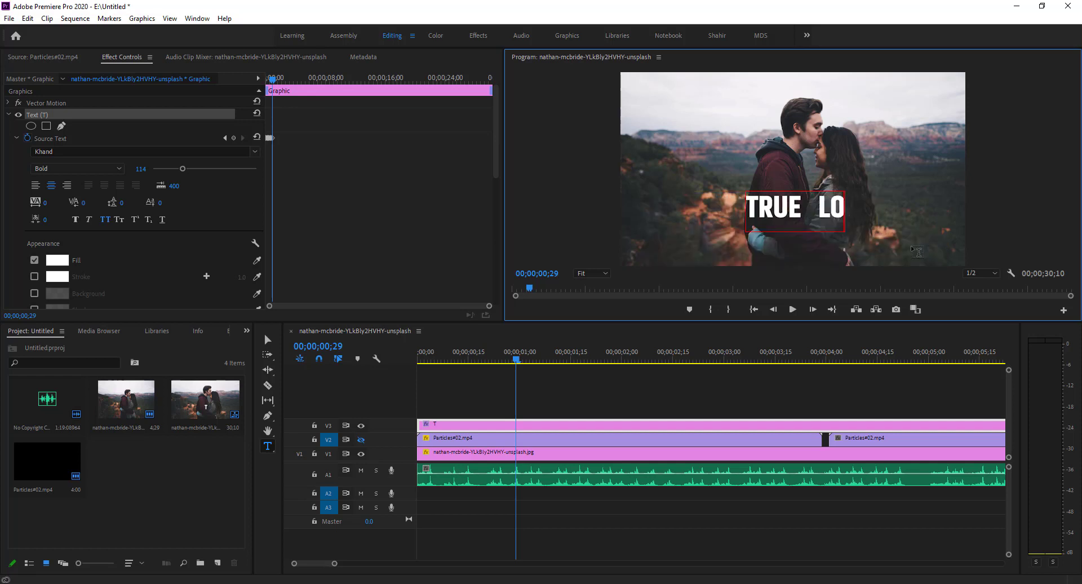
At 00;00;01;04, trim the title so it reads 'TRUE LOV'
click(522, 360)
drag(528, 363, 532, 365)
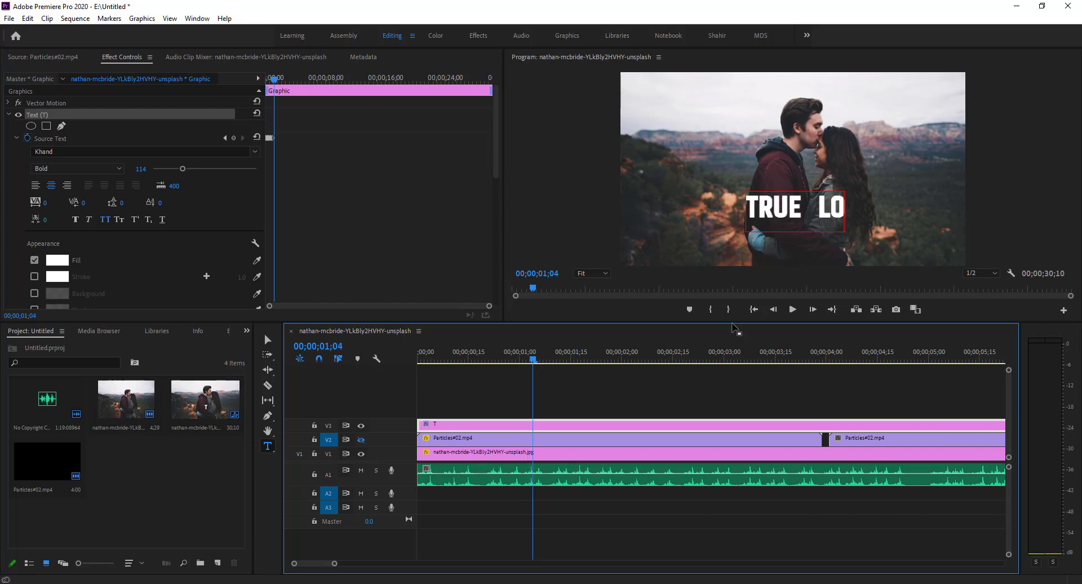
click(842, 207)
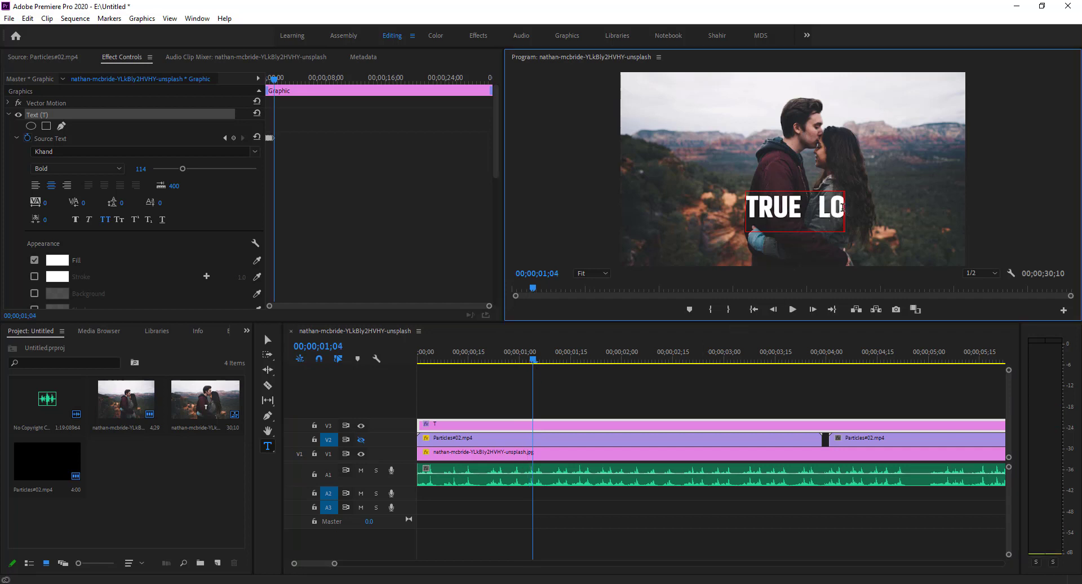
click(842, 208)
drag(833, 209, 937, 252)
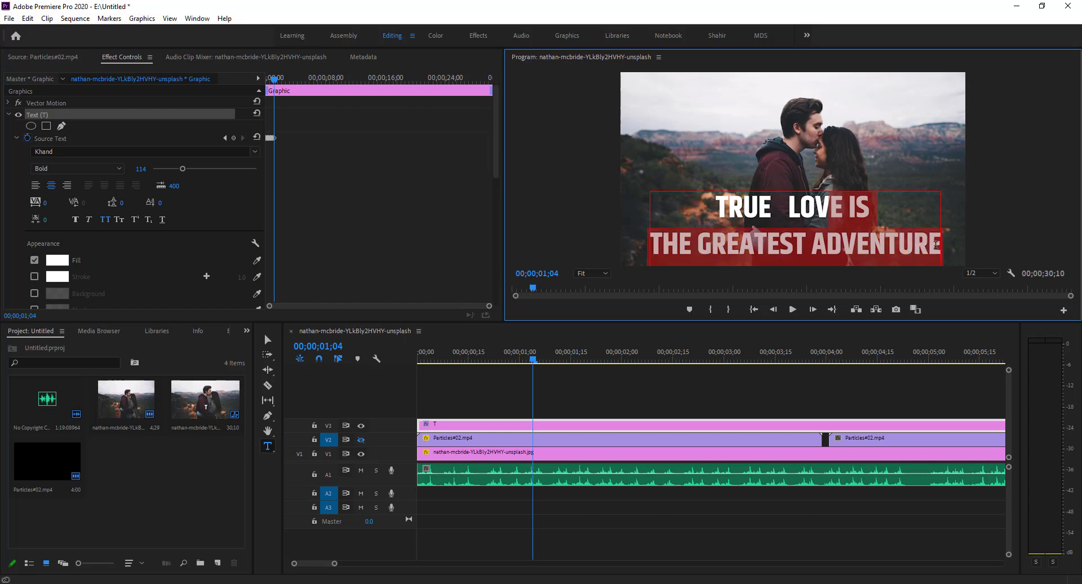
key(BackSpace)
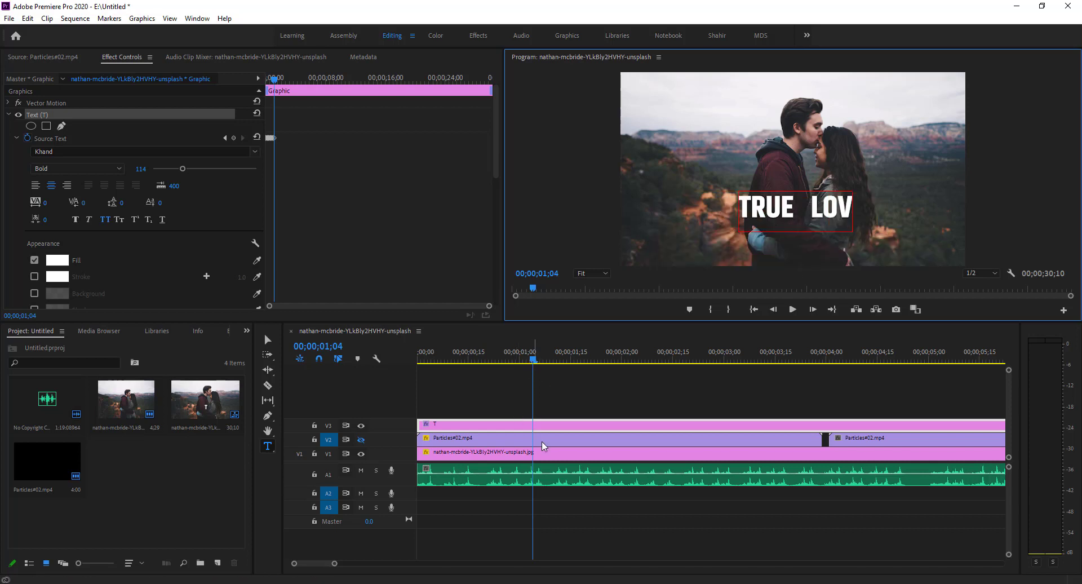
At 00;00;01;06, retype 'E IS THE GREATEST ADVENTURE', then cut it back to 'TRUE LOVE'
scroll(555, 472, up, 1)
scroll(520, 467, up, 1)
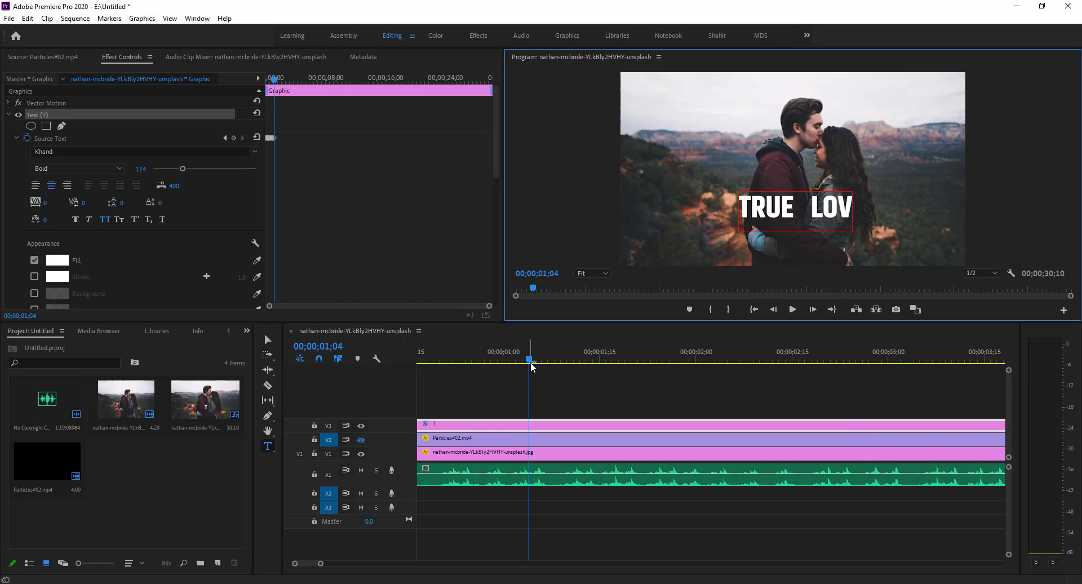
drag(529, 361, 541, 364)
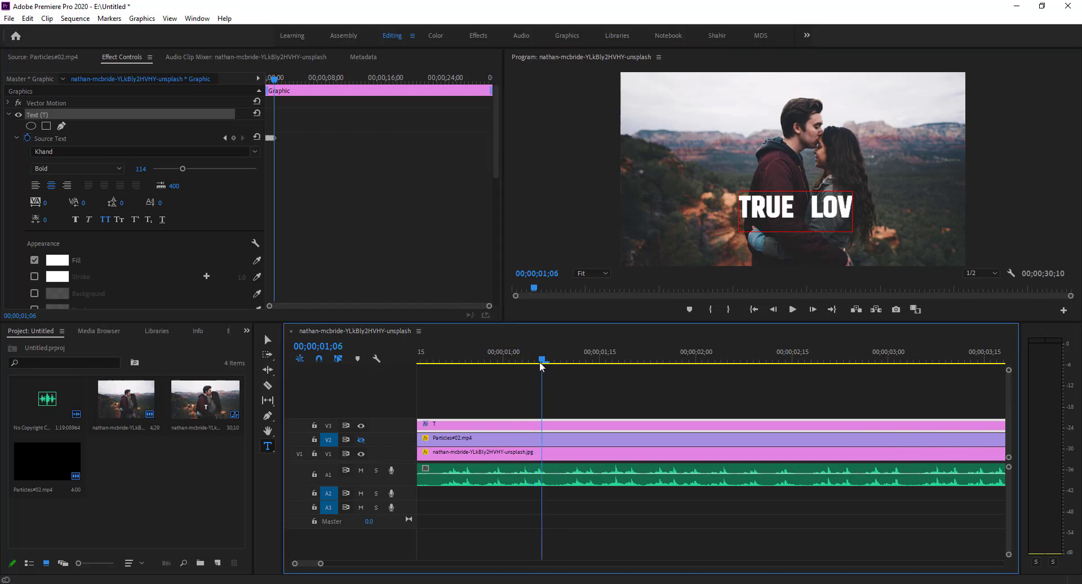
click(850, 206)
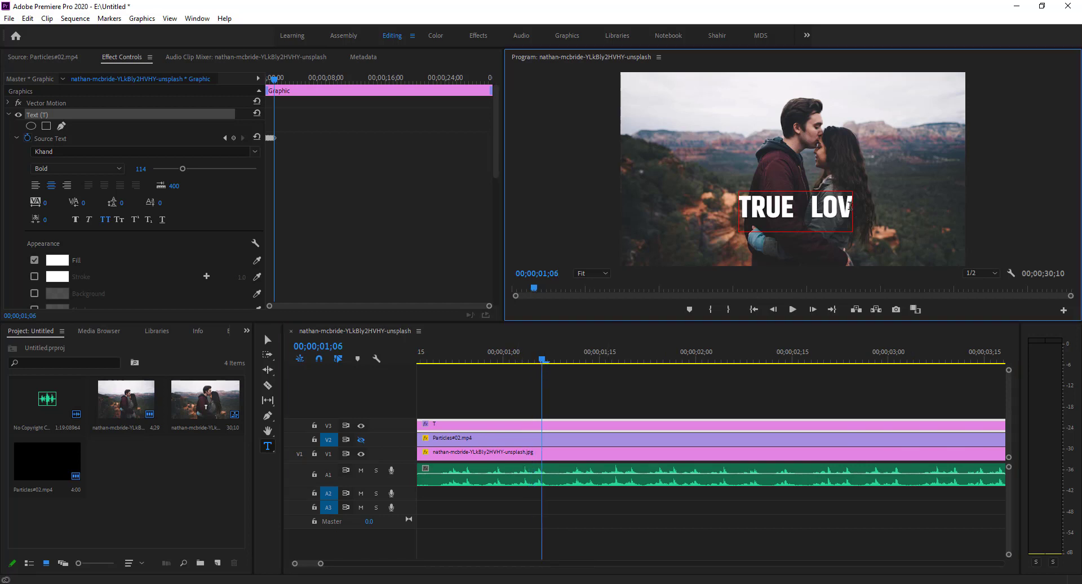
text(E IS THE GREATEST ADVENTURE)
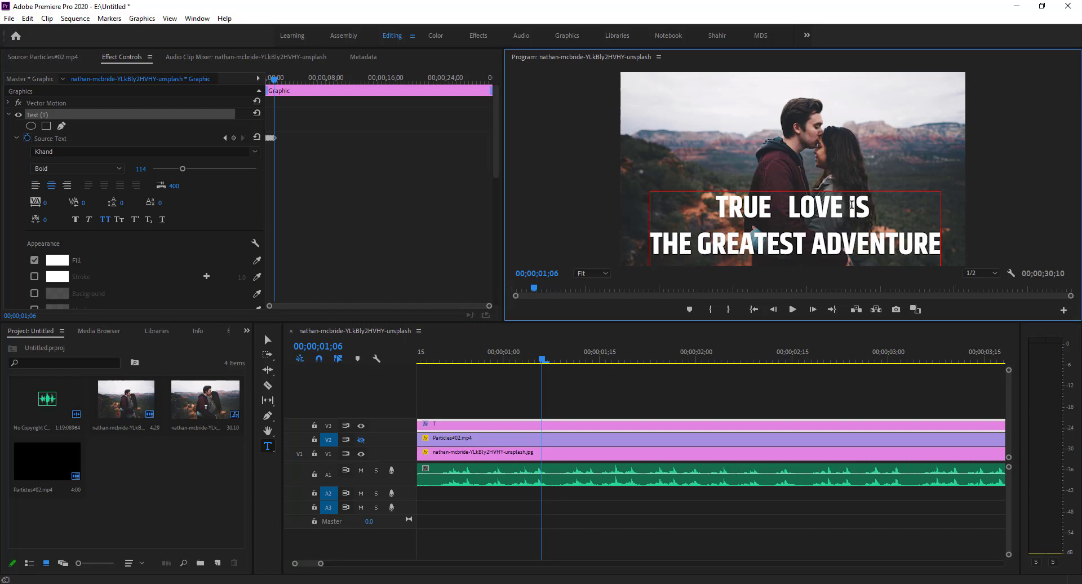
drag(851, 204, 936, 249)
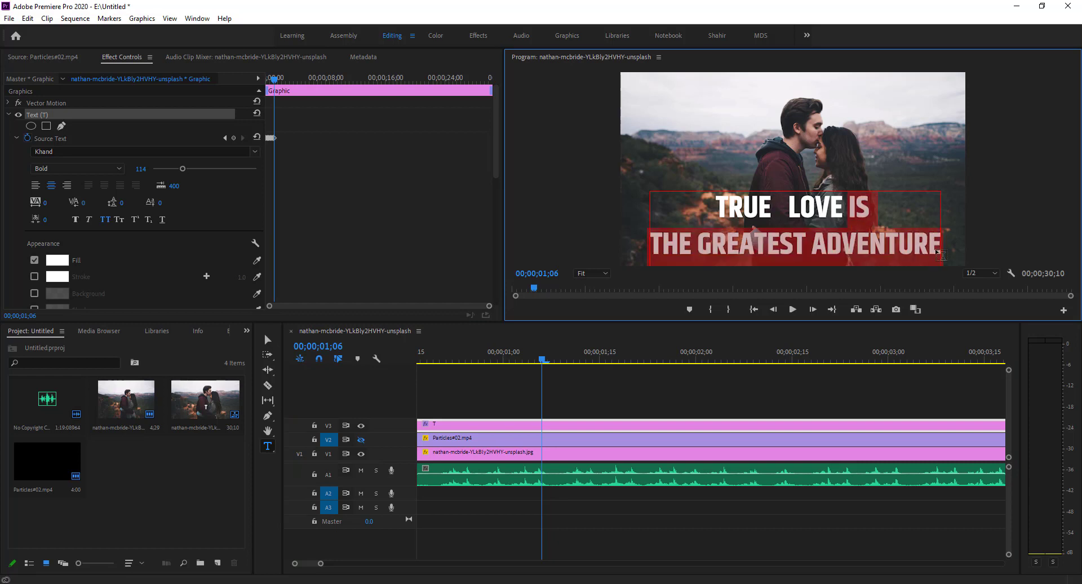
key(BackSpace)
At 00;00;01;12, type 'IS THE GREATEST ADVENTURE' after LOVE, then undo
click(586, 383)
key(space)
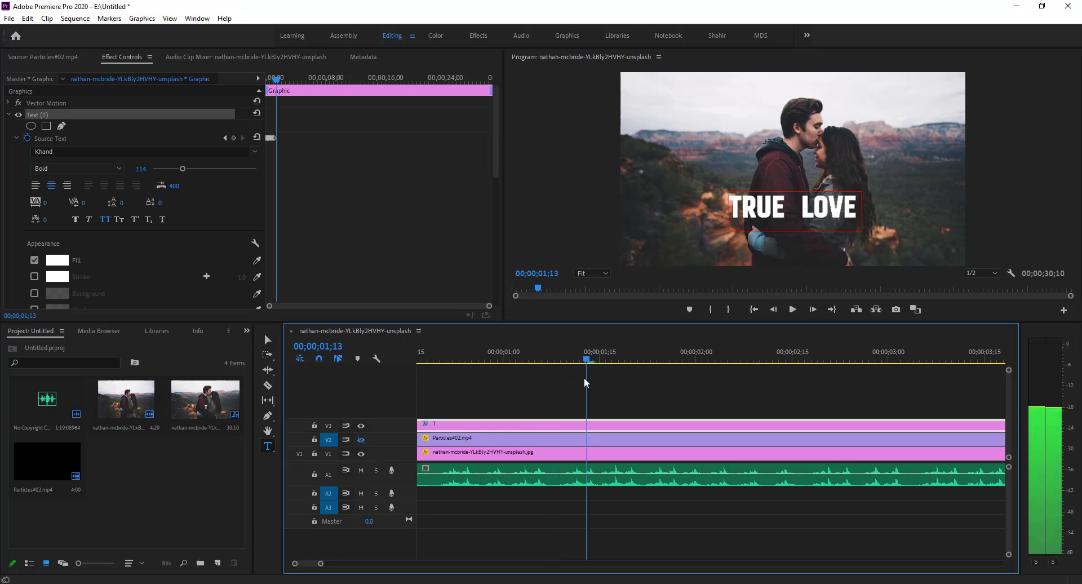
drag(586, 382, 579, 381)
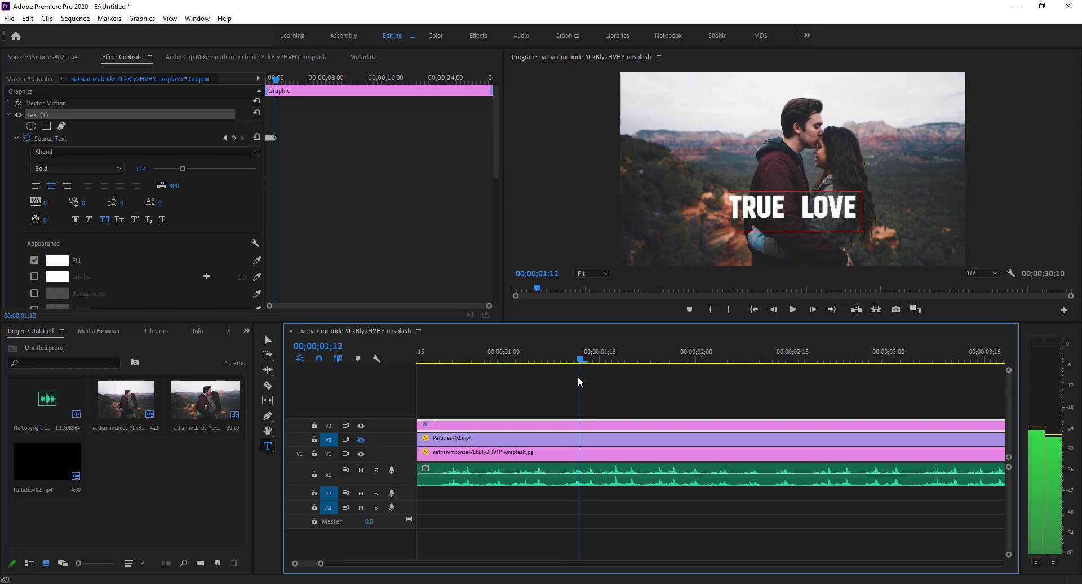
click(858, 206)
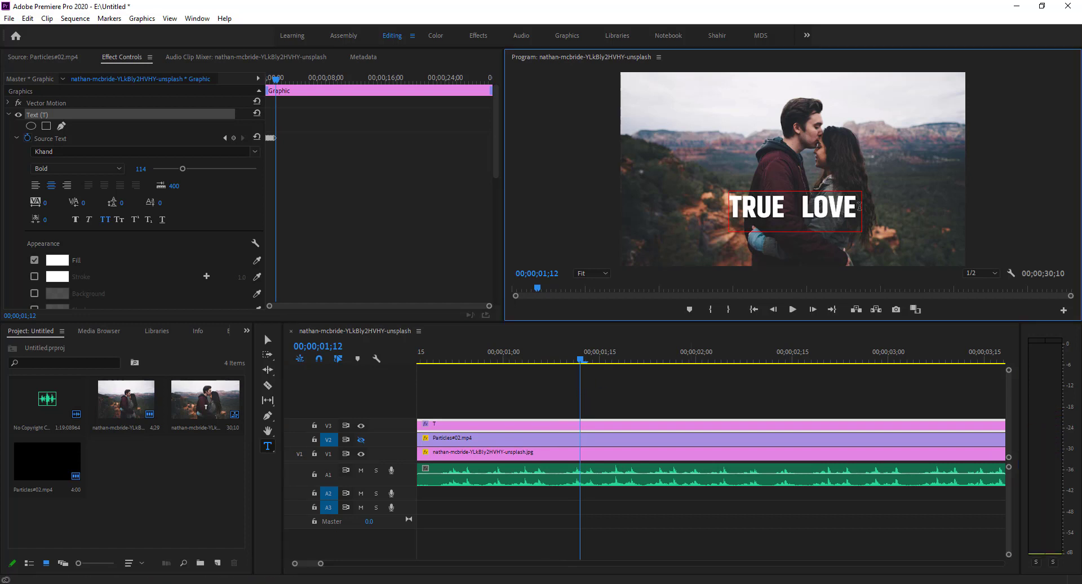
text( IS THE GREATEST ADVENTURE)
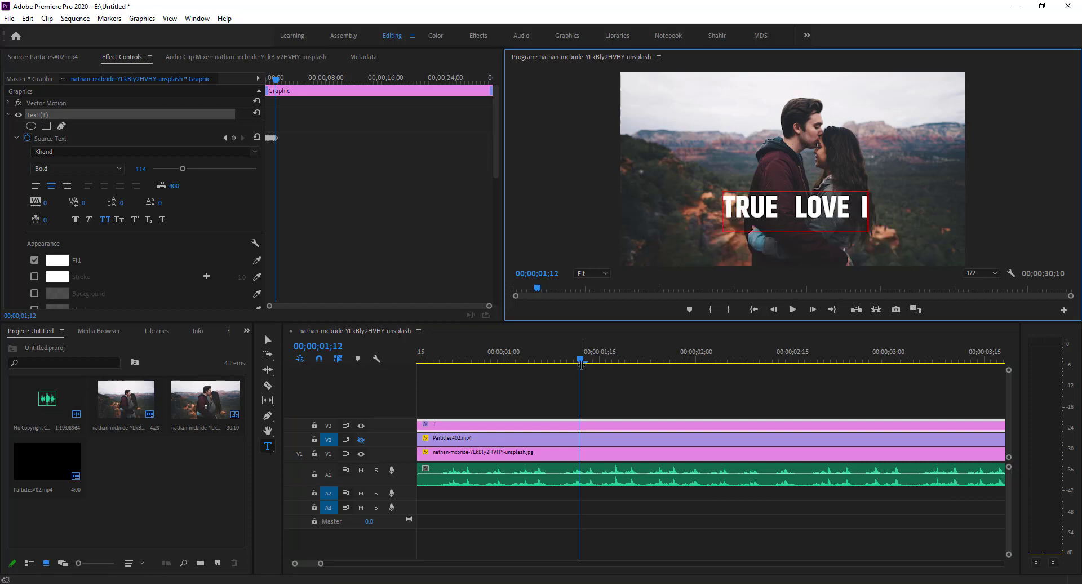
key(ctrl+z)
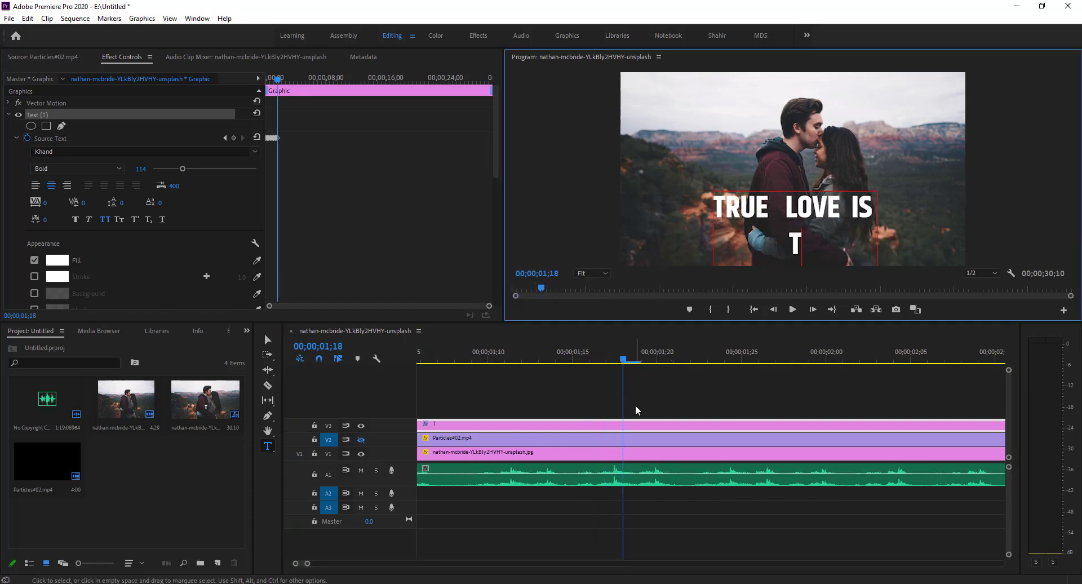
Later in the sequence, show the full second line and remove the stray 'c' after ADVENTURE
click(938, 243)
drag(725, 359, 809, 361)
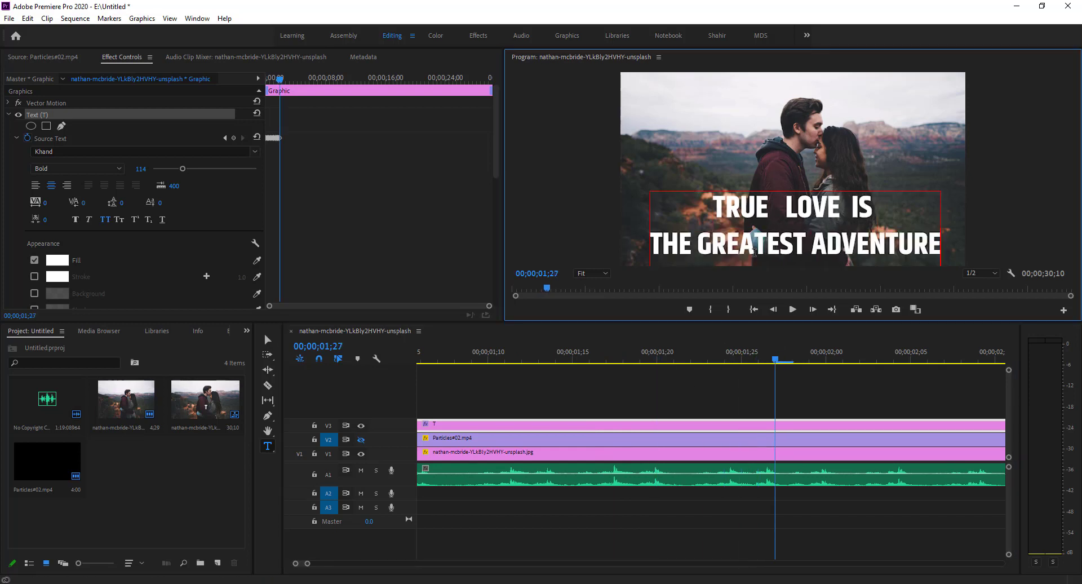
click(938, 242)
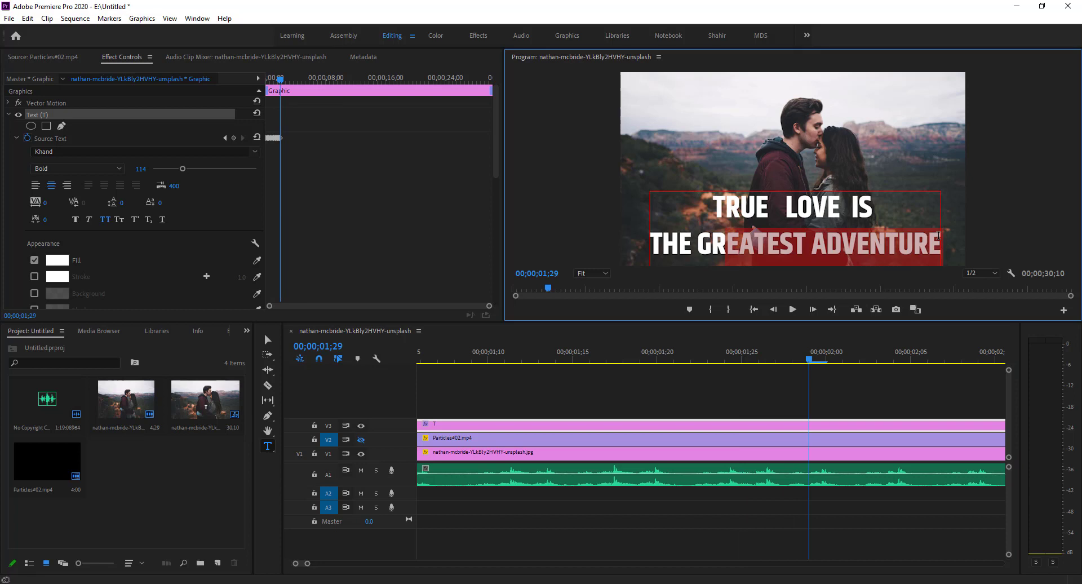
click(946, 240)
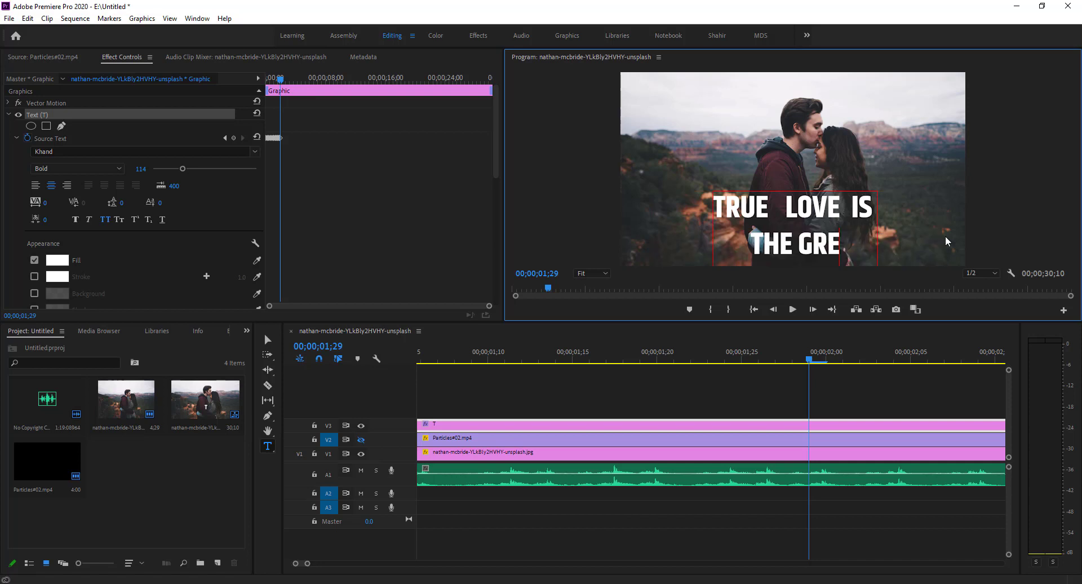
key(space)
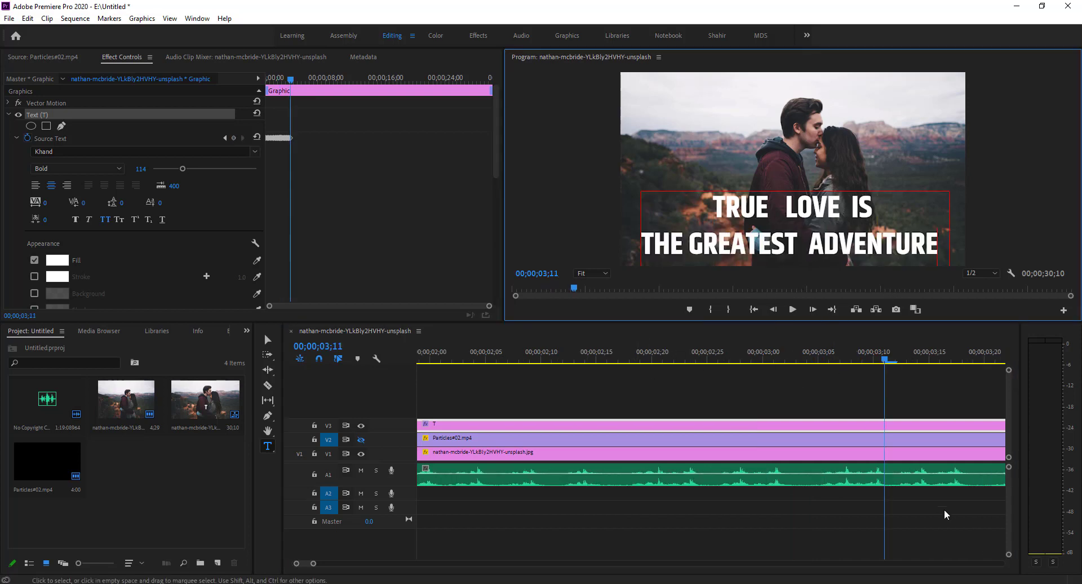
text(c)
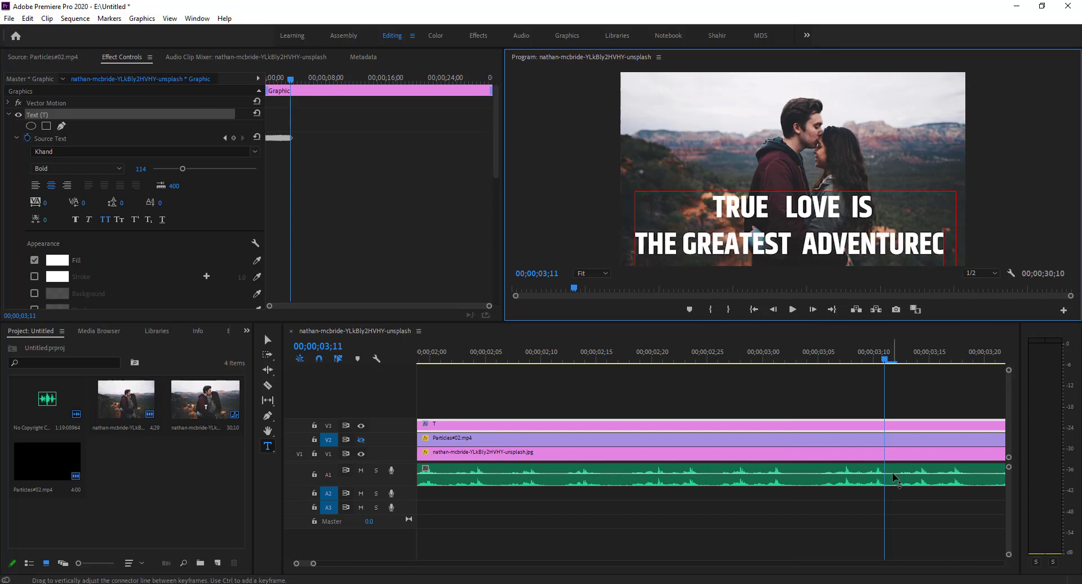
key(BackSpace)
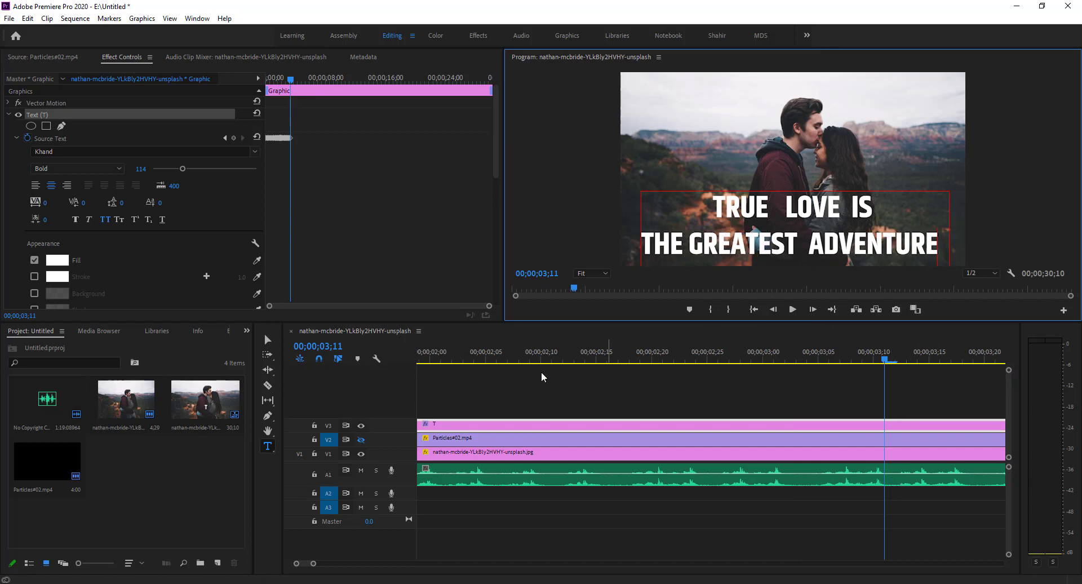
Razor-cut every track at about 3 seconds and zoom out on the timeline
click(480, 394)
key(c)
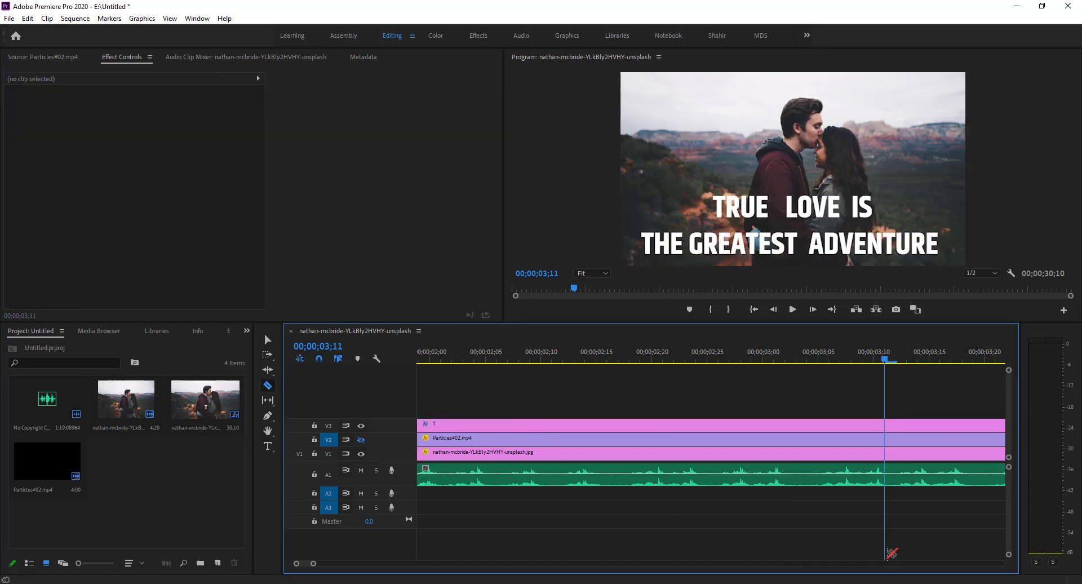
key(shift)
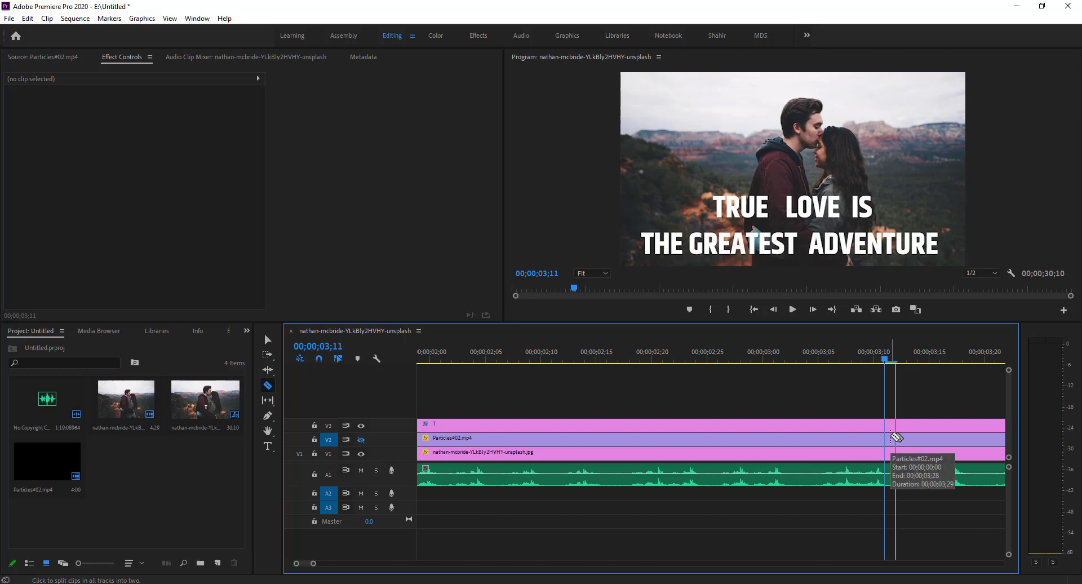
shift+click(895, 436)
key(minus)
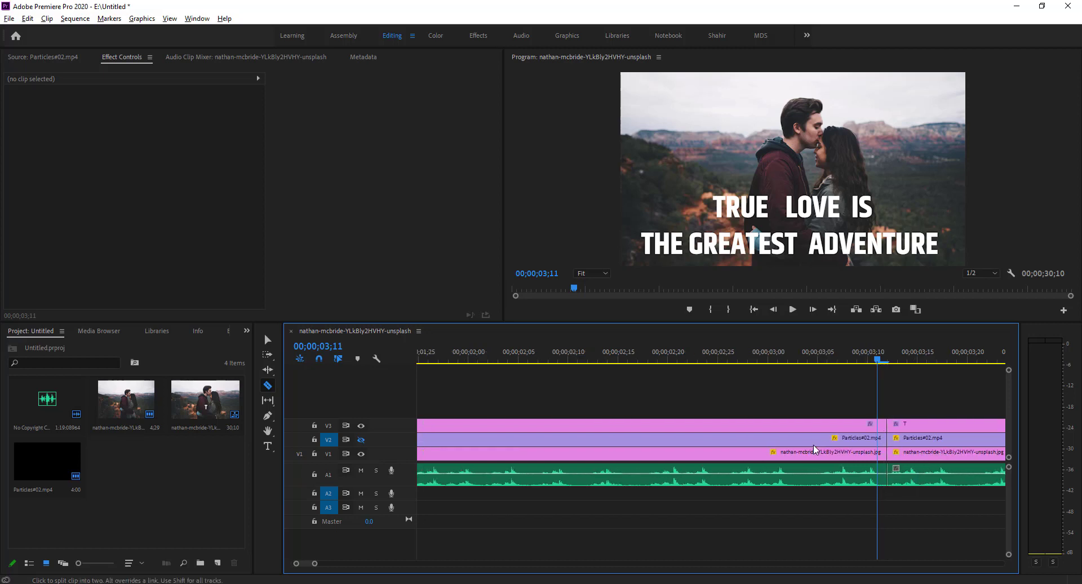
key(minus)
key(minus)
key(minus)
key(minus)
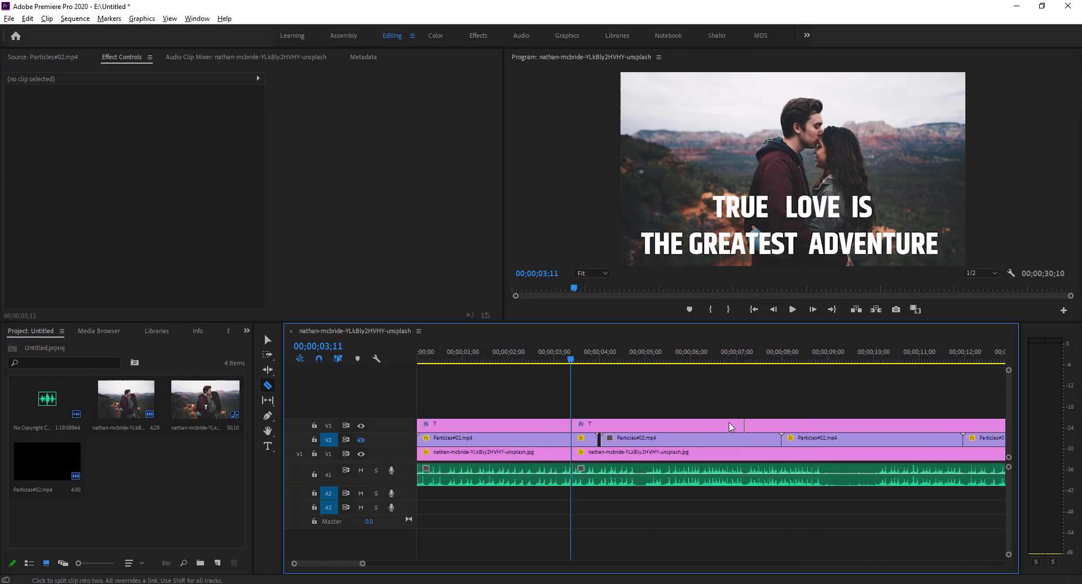
key(minus)
key(minus)
key(minus)
key(minus)
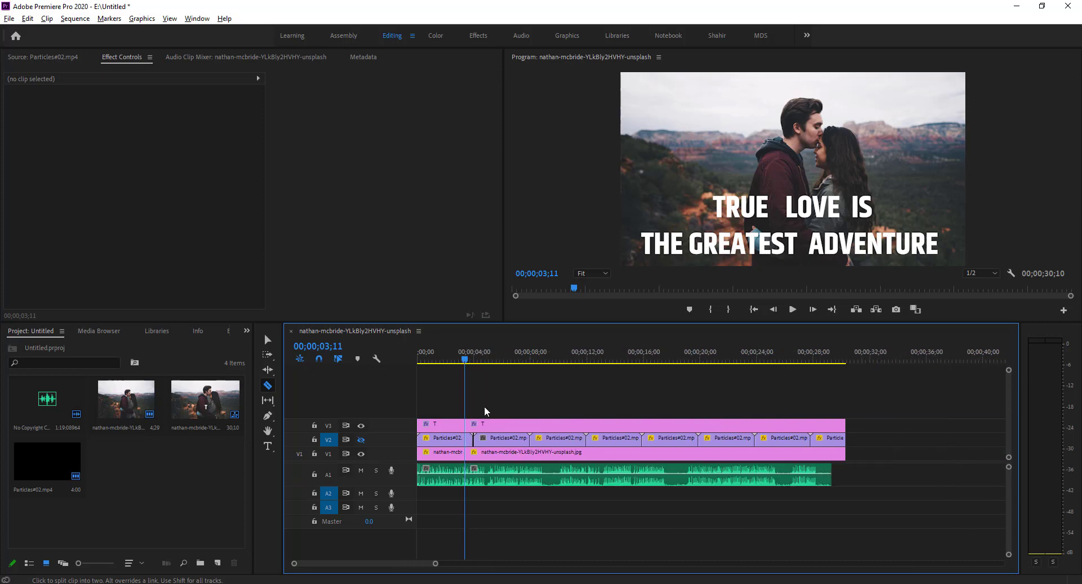
Delete all clips after the cut and play the trimmed sequence from the start
key(v)
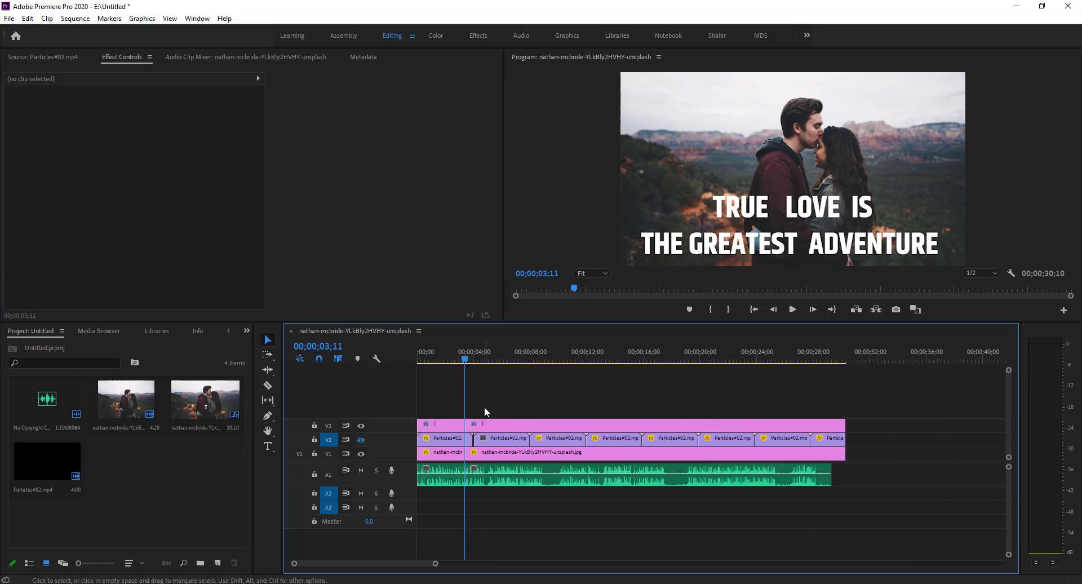
mouse_move(484, 407)
mouse_down()
mouse_move(798, 506)
mouse_move(830, 506)
mouse_up()
key(Delete)
key(Delete)
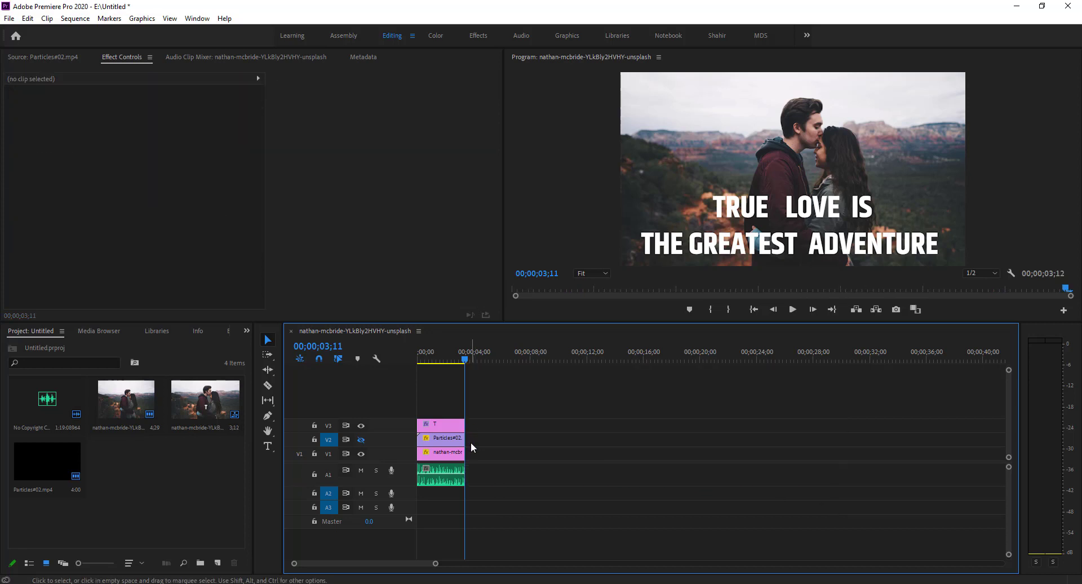
key(Home)
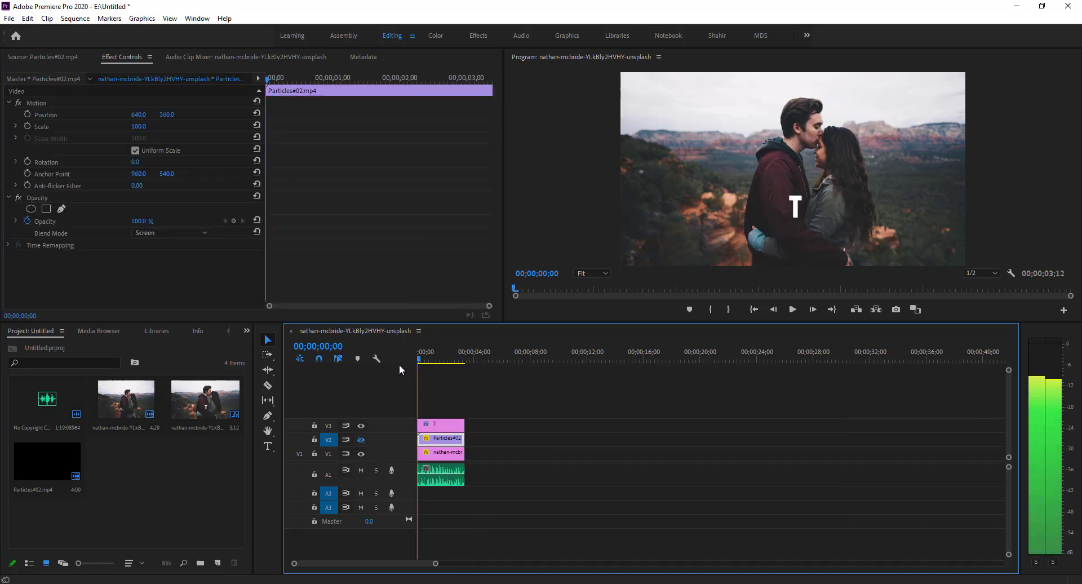
key(space)
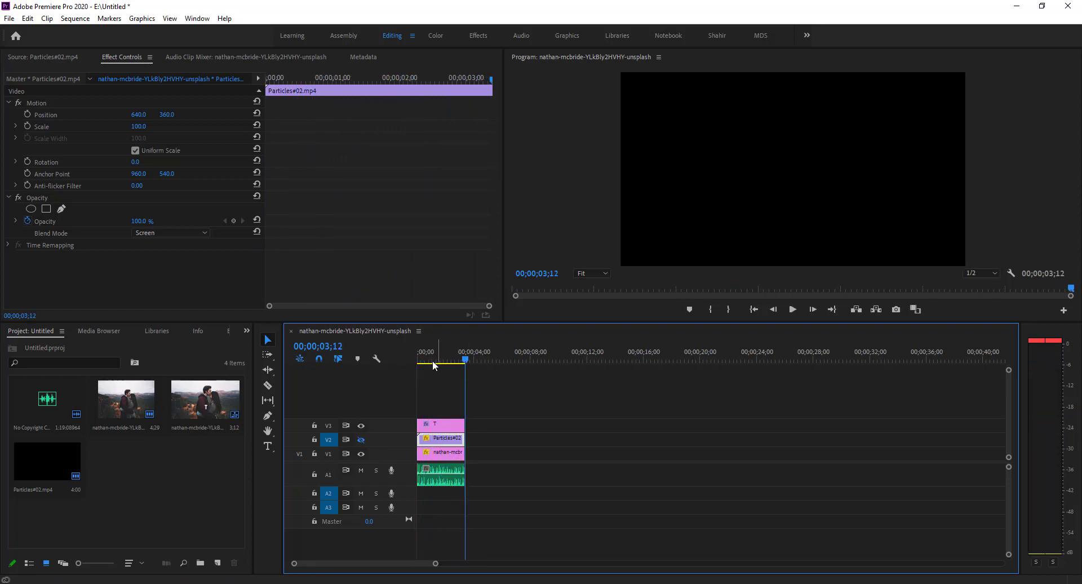
Bring the playhead back to the start and zoom the timeline in on the trimmed clips
drag(433, 360, 401, 367)
key(=)
key(=)
key(=)
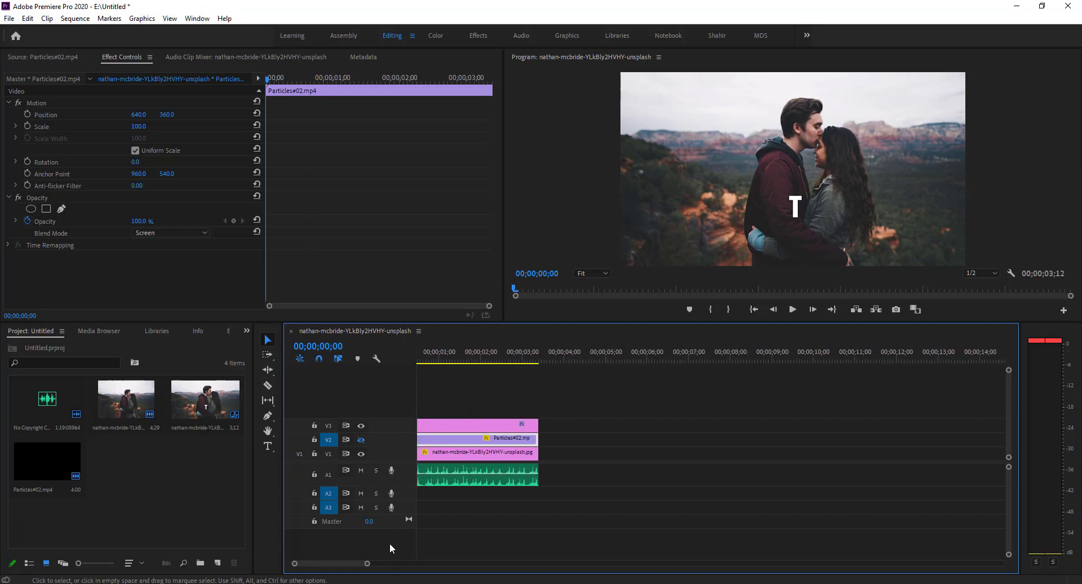
scroll(366, 565, down, 2)
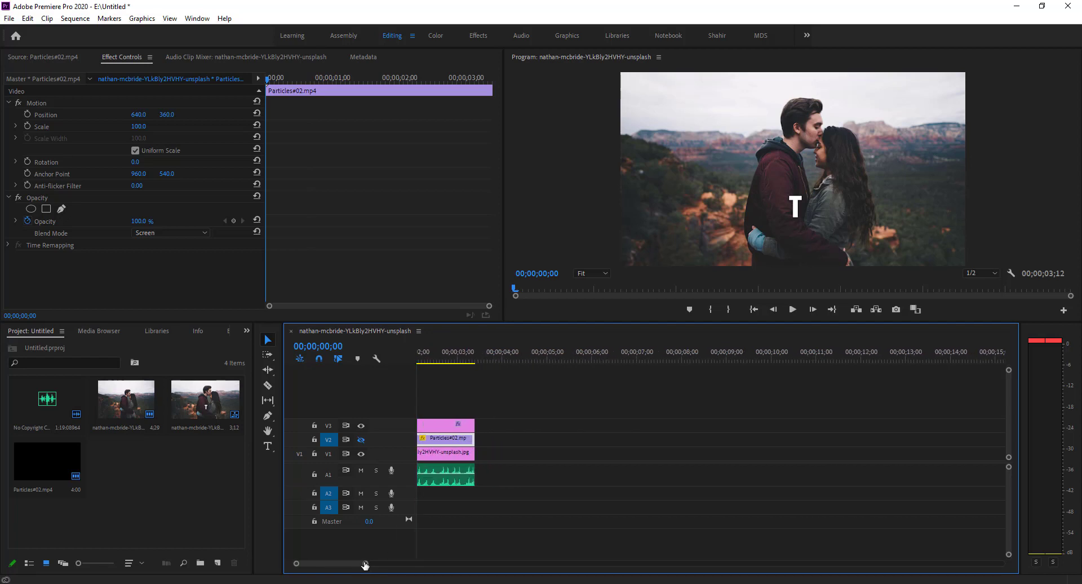
drag(356, 567, 331, 565)
Select the title clip on V3 and play the sequence briefly from the start
click(521, 425)
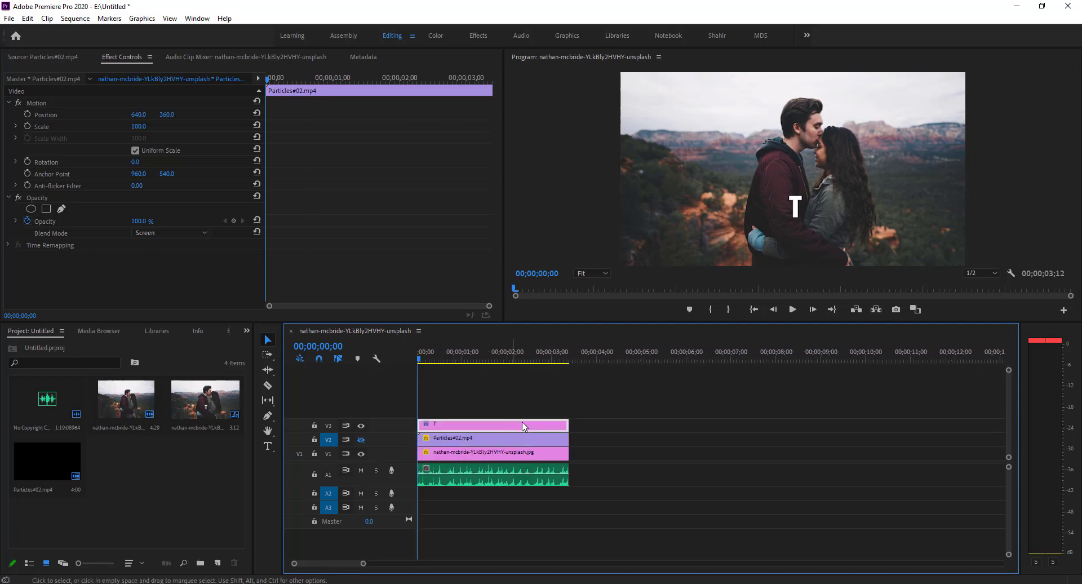
click(529, 366)
key(Home)
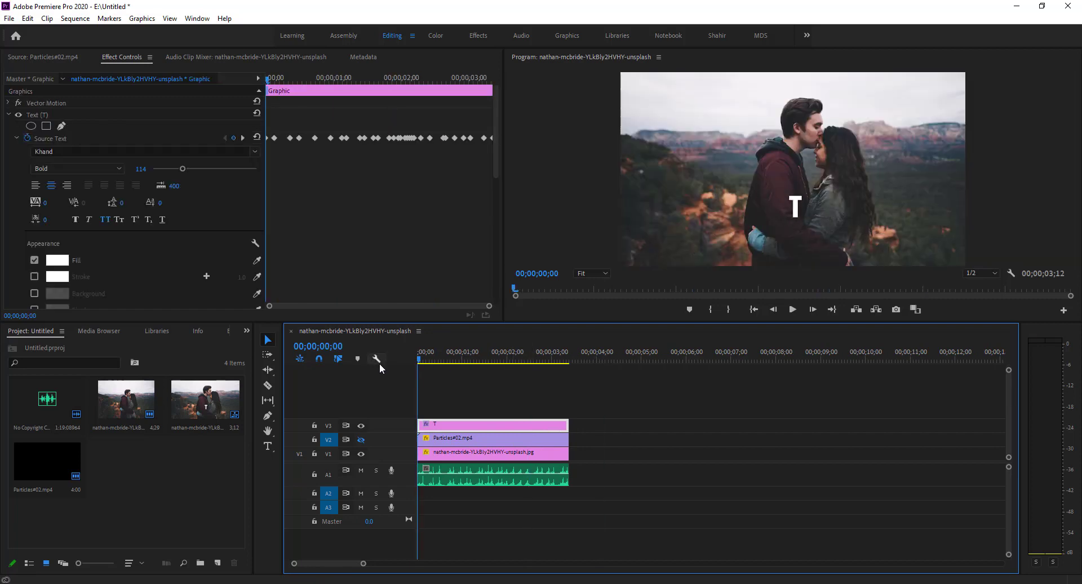
key(space)
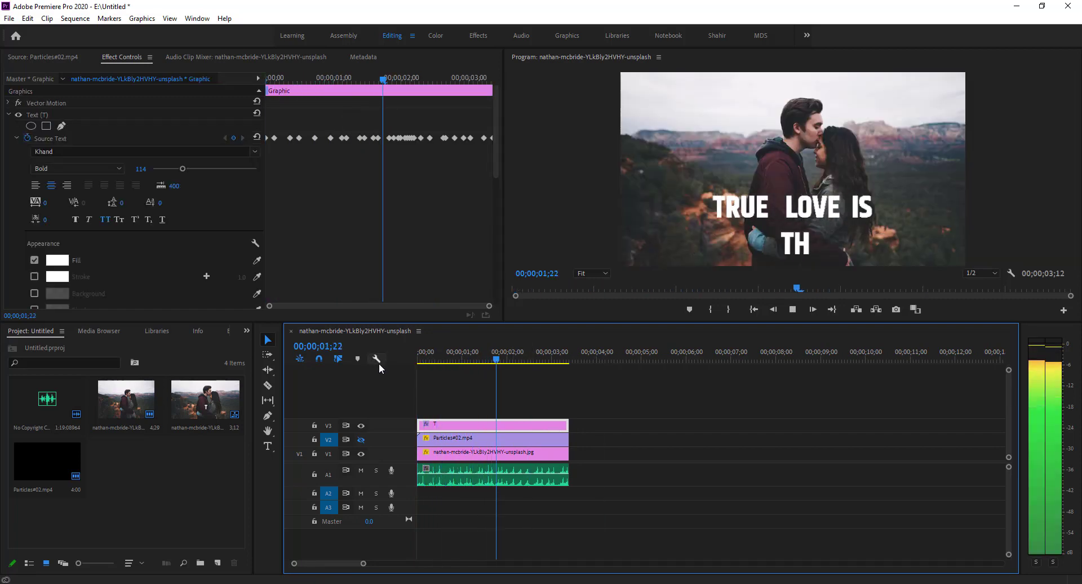
key(space)
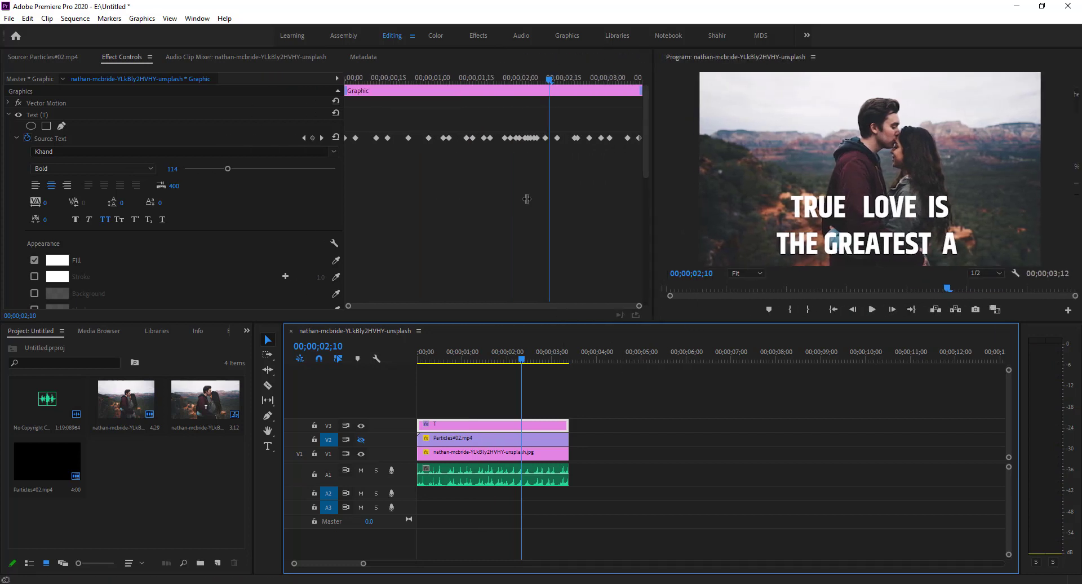
Widen Effect Controls and its keyframe area, then scrub the Source Text keyframes to where only TRUE shows
drag(502, 200, 658, 200)
drag(346, 185, 213, 195)
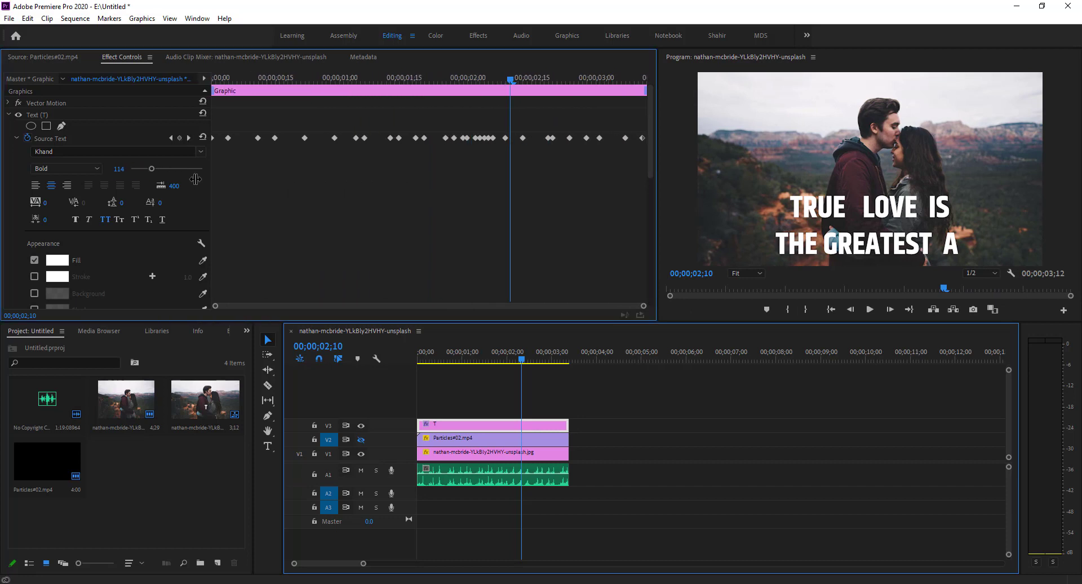
drag(433, 82, 473, 84)
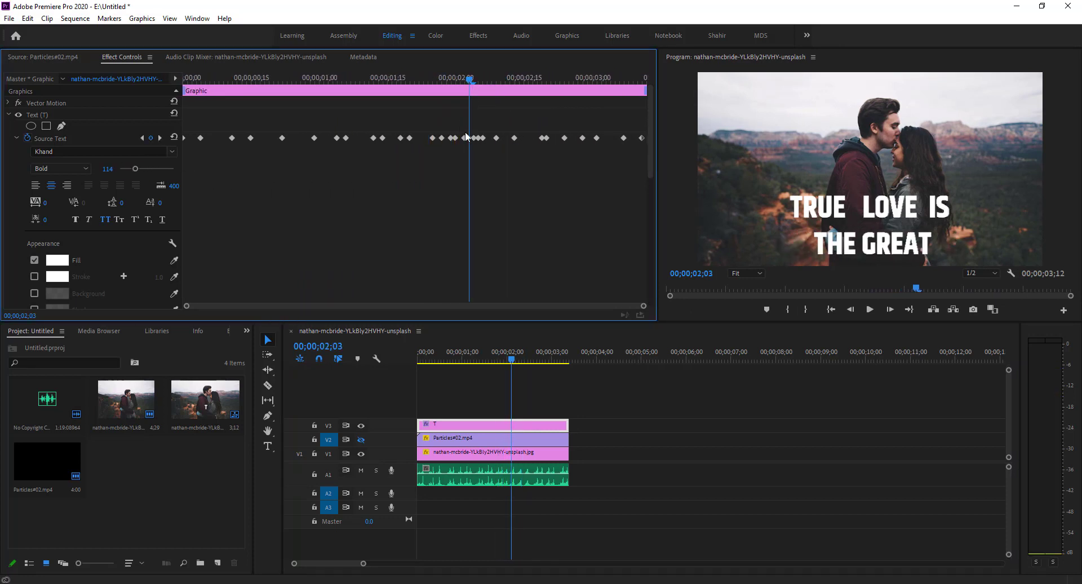
click(274, 78)
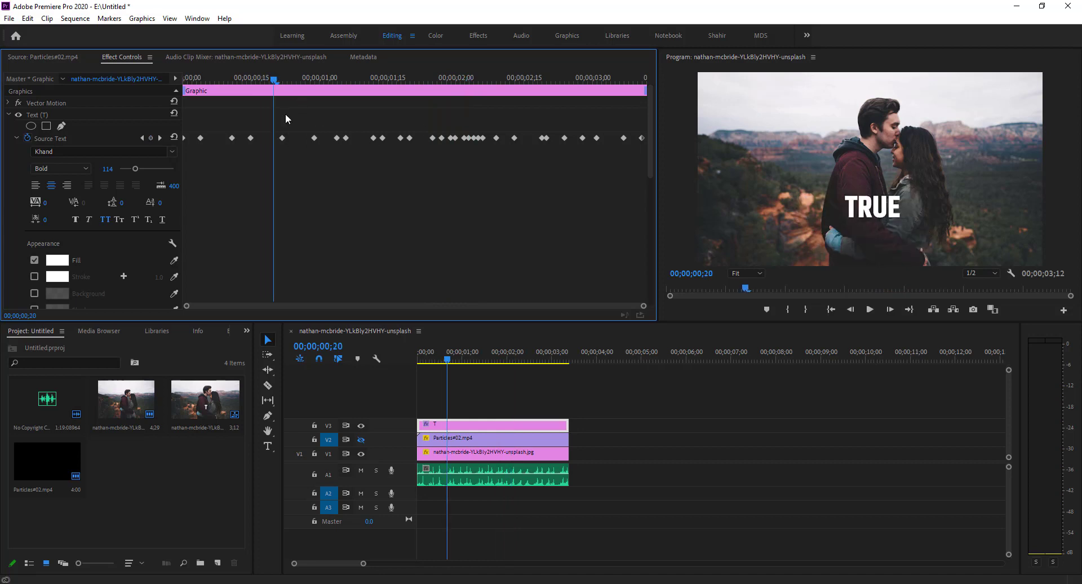
Shift two Source Text keyframes near THE GREATEST slightly later
drag(274, 79, 457, 93)
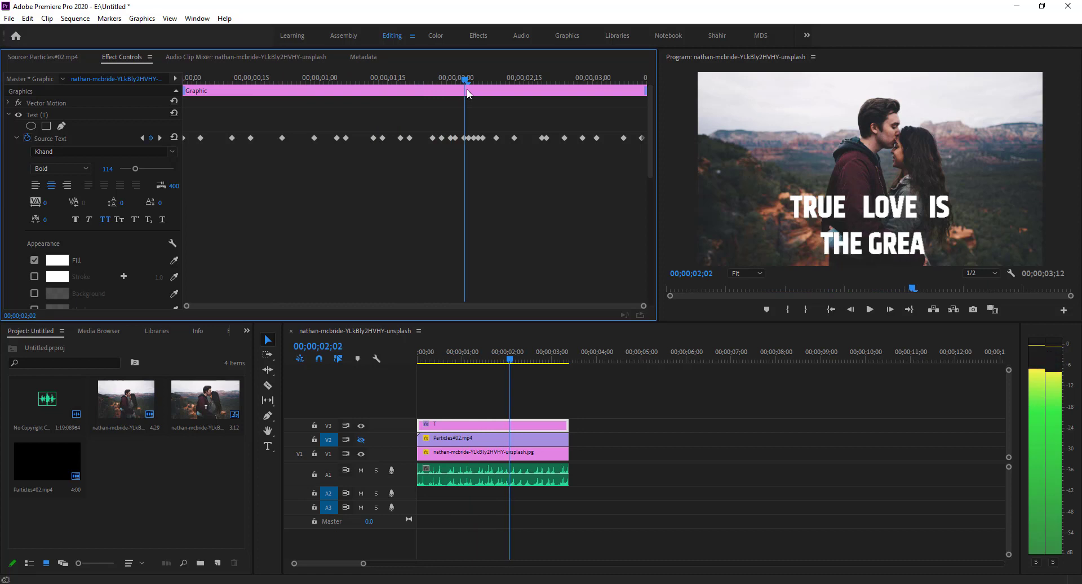
drag(457, 94, 464, 103)
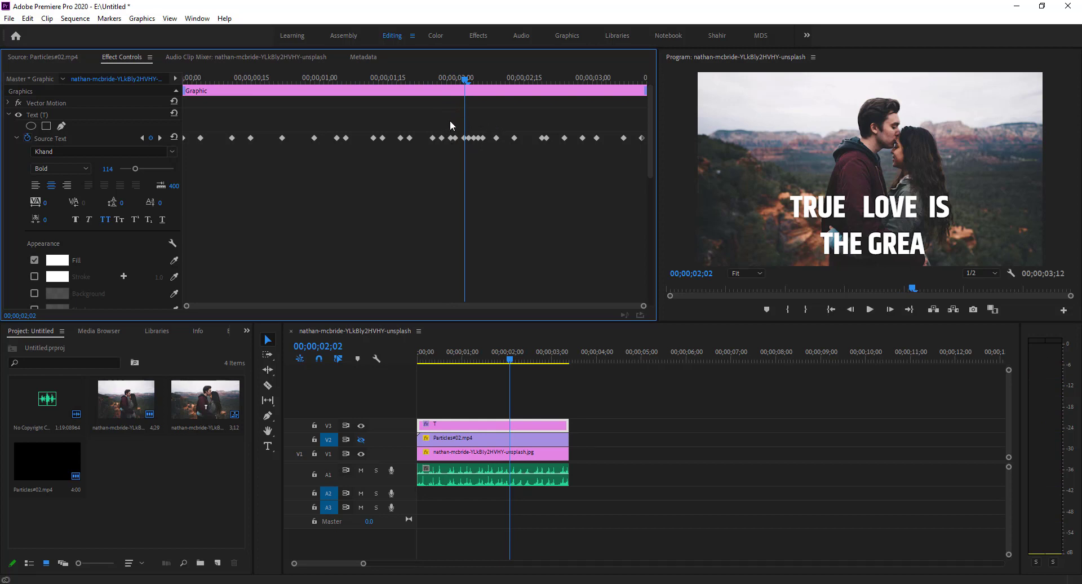
mouse_move(452, 120)
mouse_down()
mouse_move(497, 154)
mouse_move(487, 141)
mouse_up()
click(472, 148)
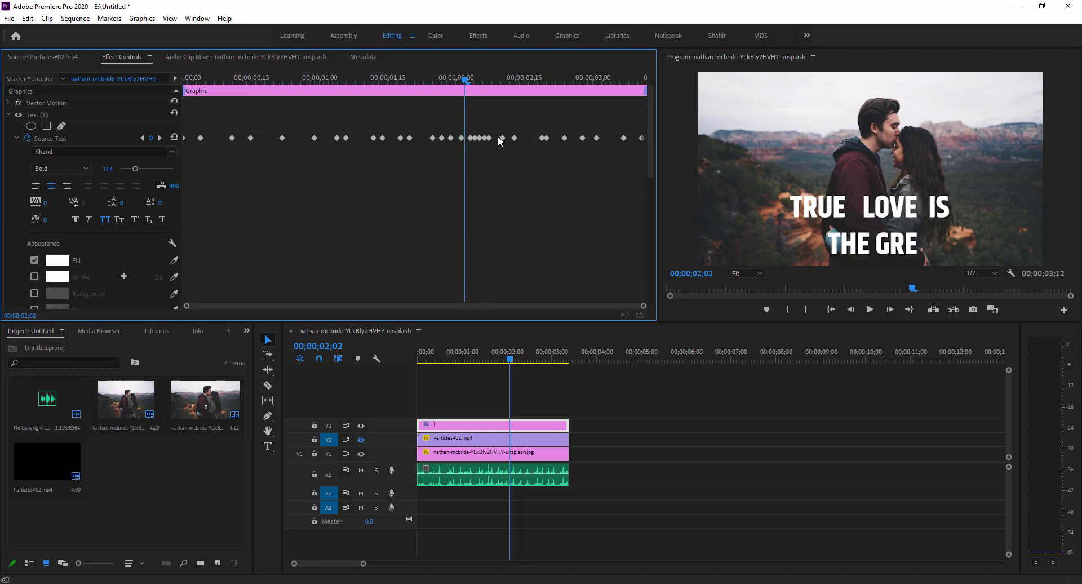
drag(546, 138, 551, 138)
drag(546, 138, 482, 138)
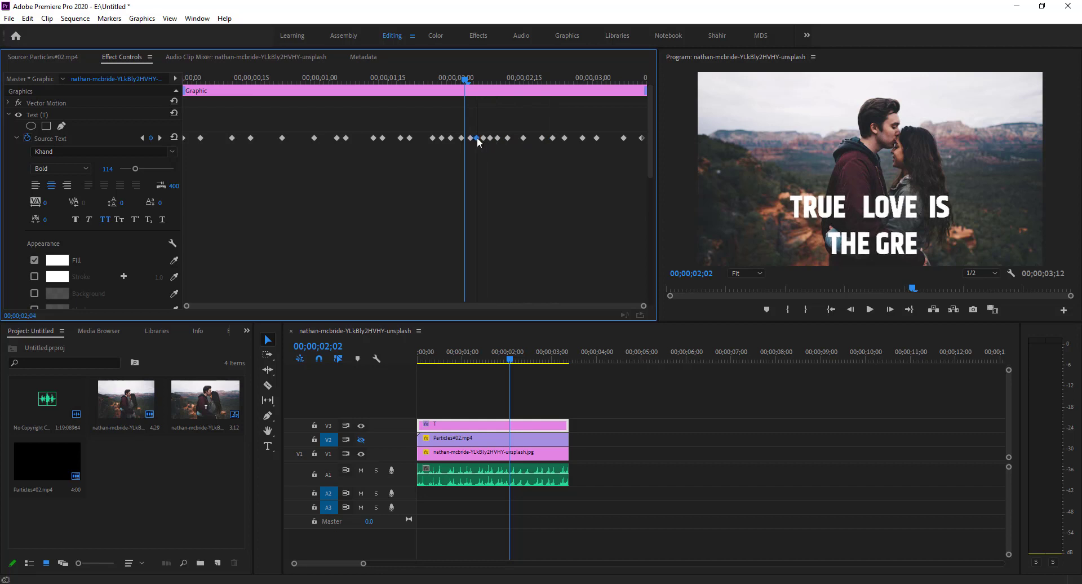
Play back from before the retimed letters to review the typing
click(416, 80)
key(space)
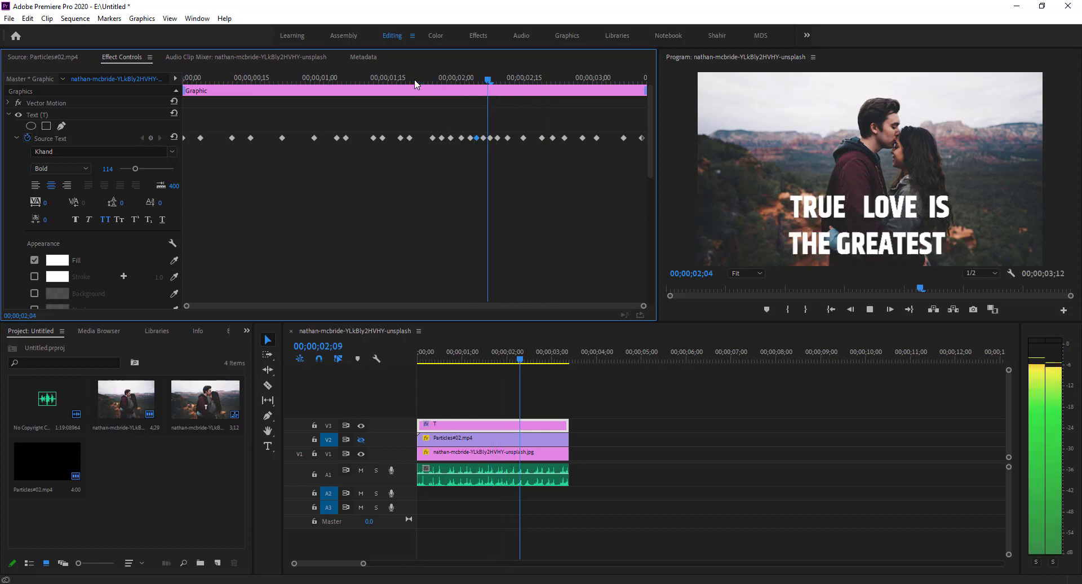
key(space)
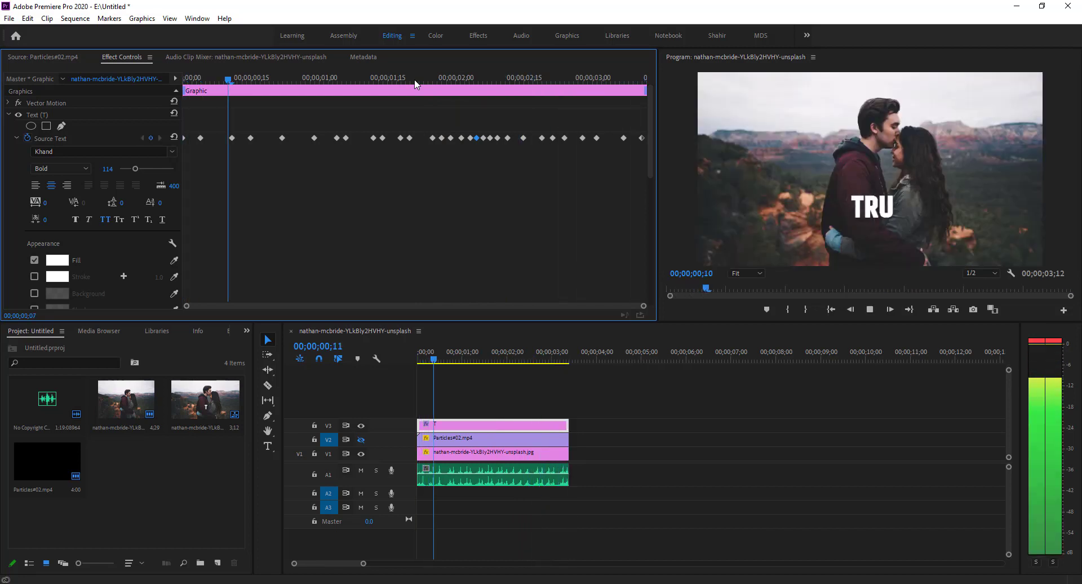